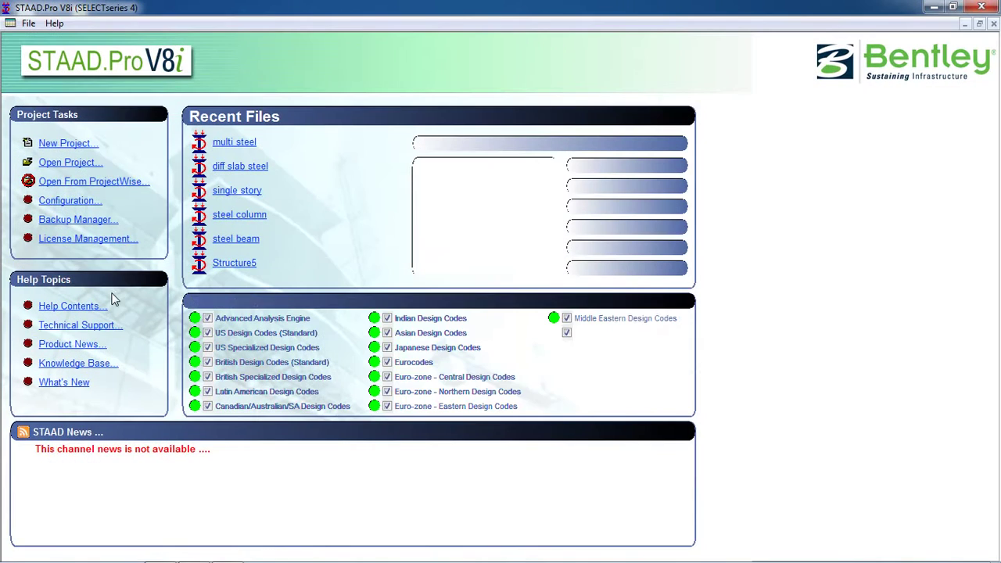
# Step: Create a new Space structure file named 'multi steel', overwriting the existing file, starting with Add Beam
pyautogui.click(66, 145)
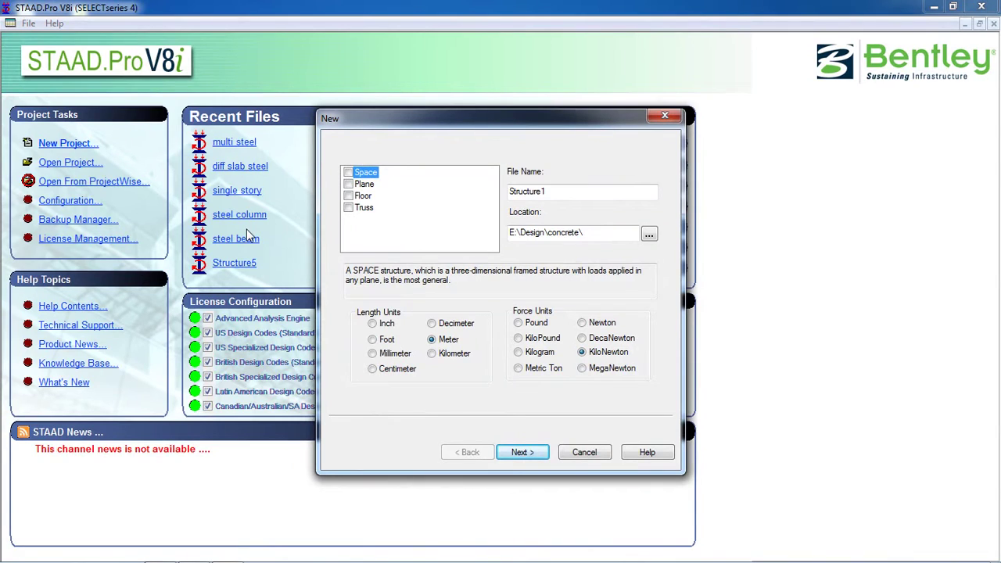
pyautogui.click(356, 177)
pyautogui.moveTo(551, 192); pyautogui.dragTo(501, 200)
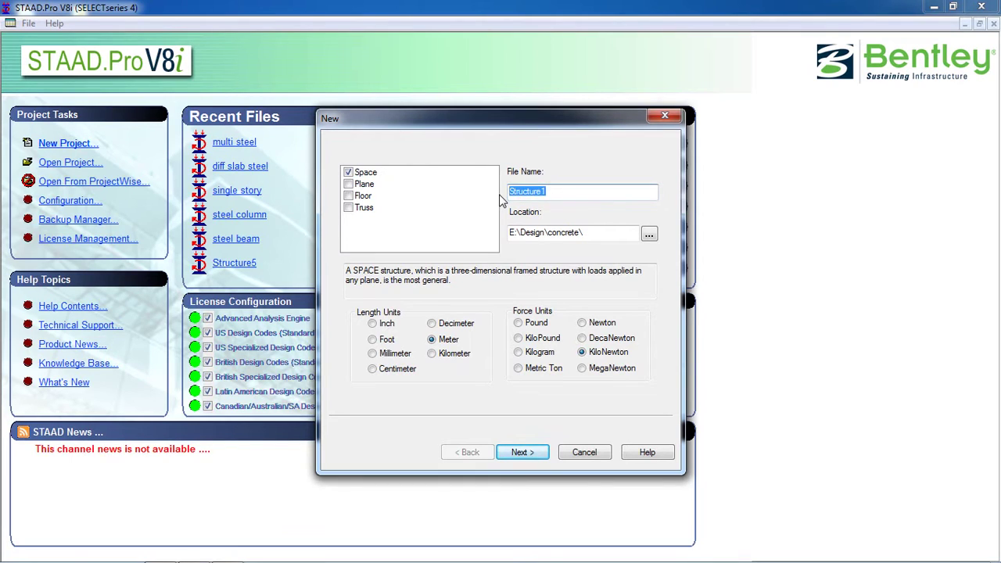
pyautogui.write('multi steel')
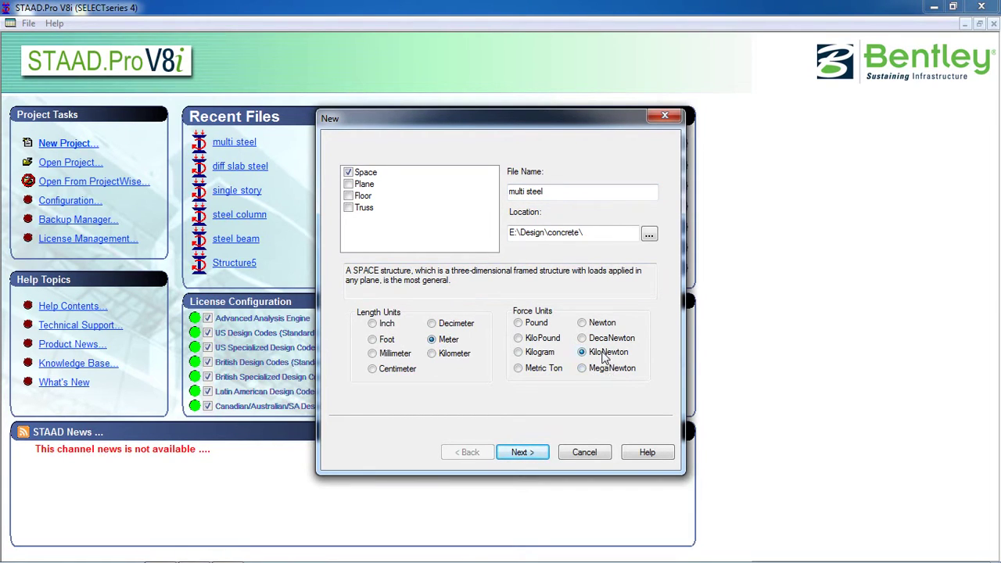
pyautogui.click(522, 452)
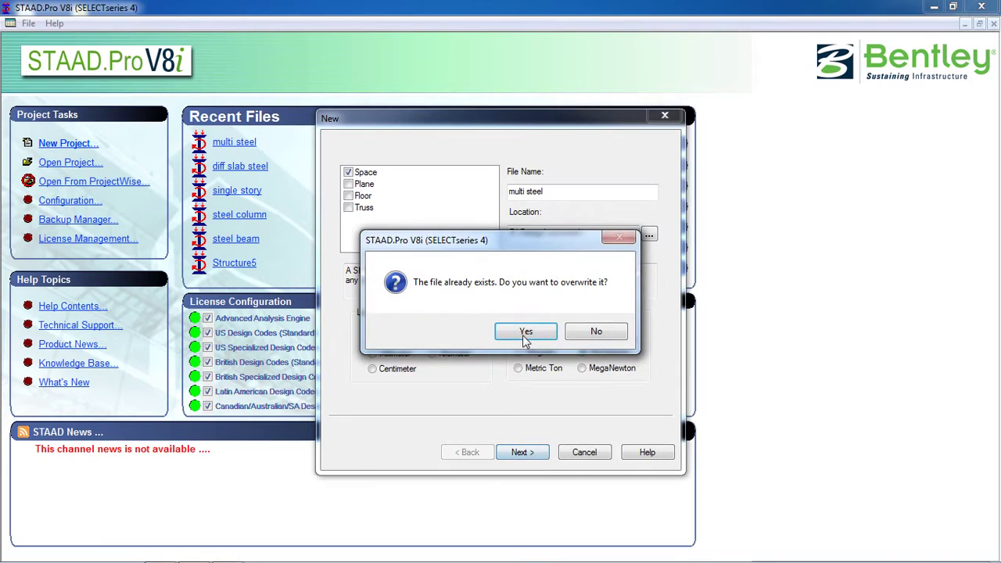
pyautogui.click(525, 341)
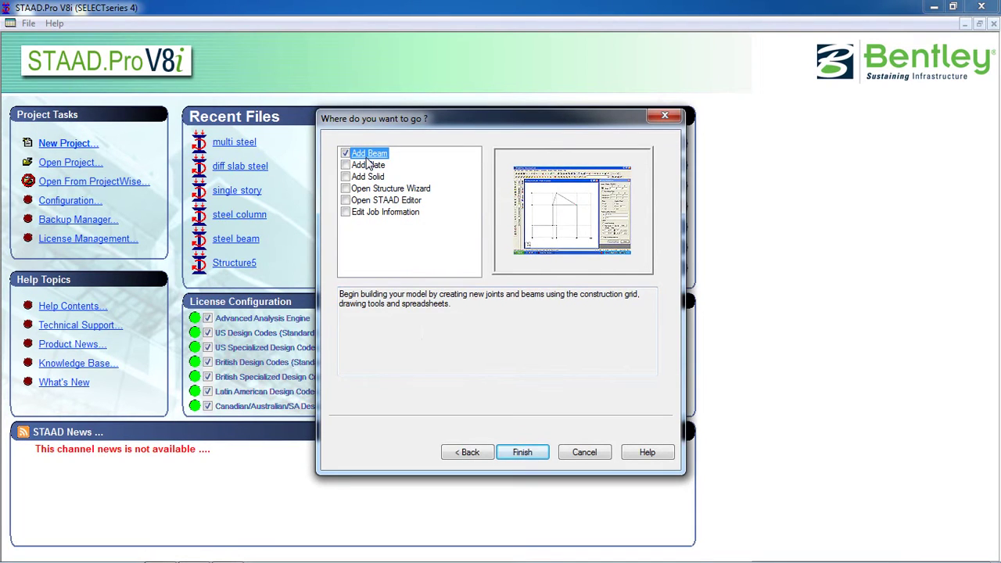
pyautogui.click(540, 457)
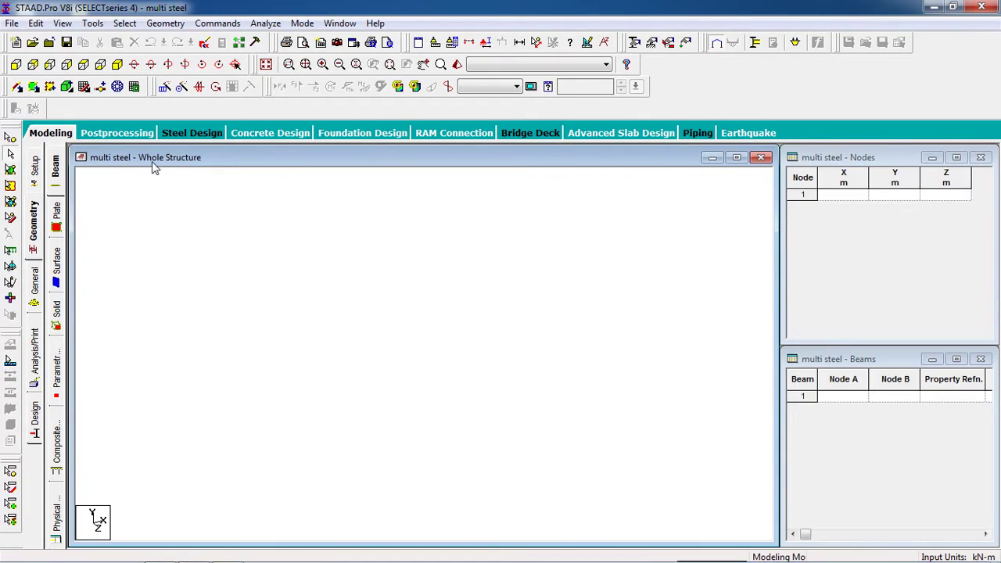
# Step: Launch the Structure Wizard and open the Bay Frame prototype from Frame Models
pyautogui.click(165, 23)
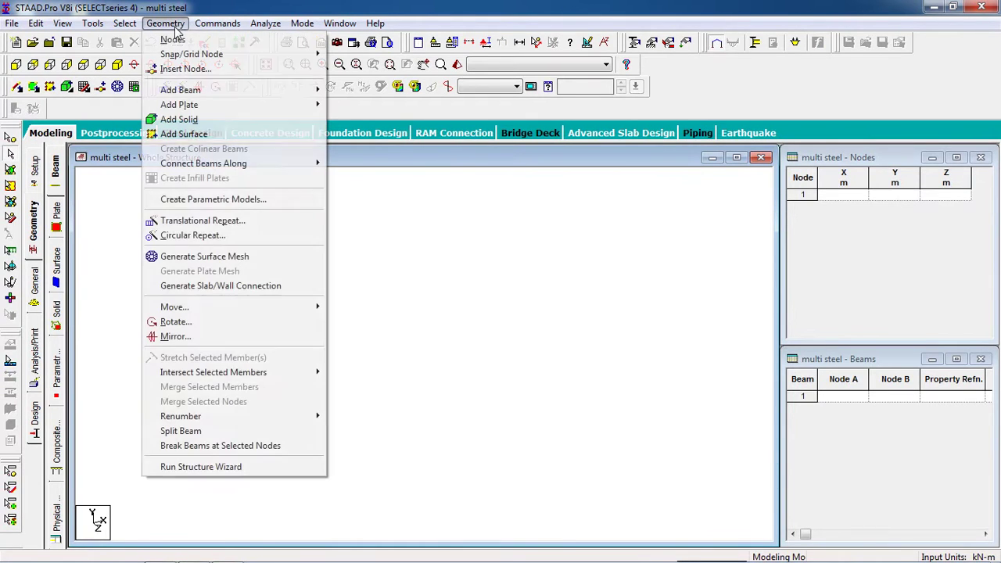
pyautogui.click(231, 466)
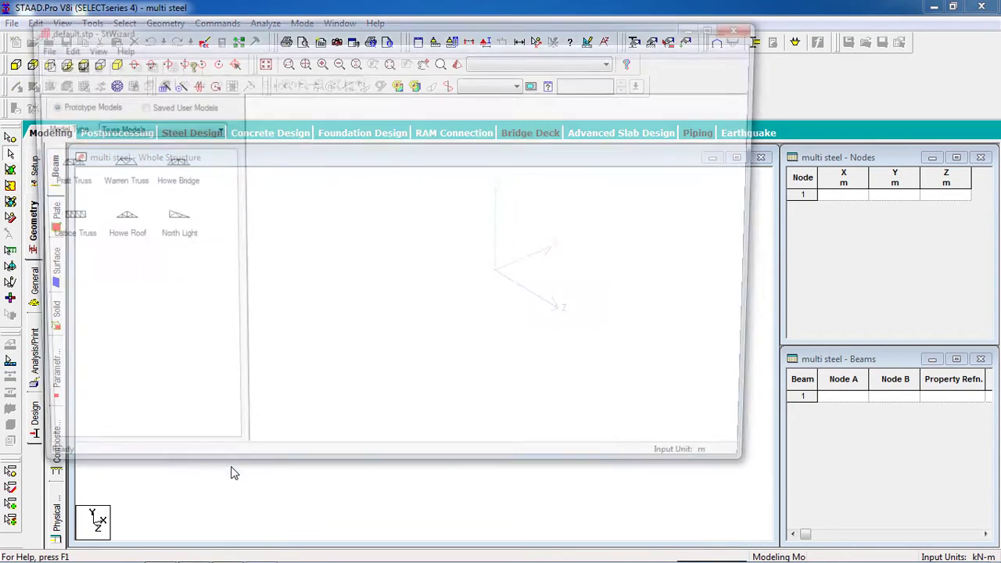
pyautogui.click(145, 130)
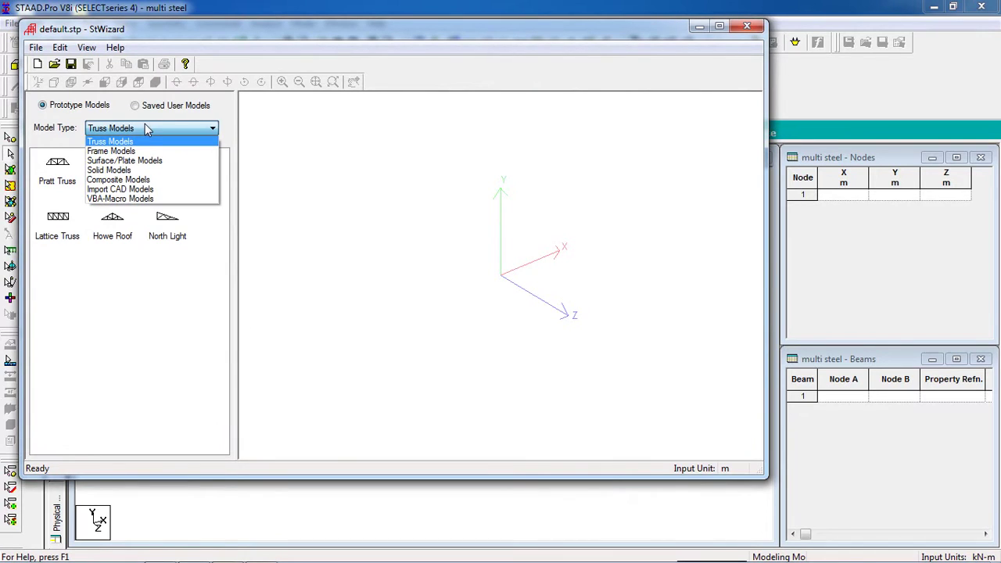
pyautogui.click(149, 152)
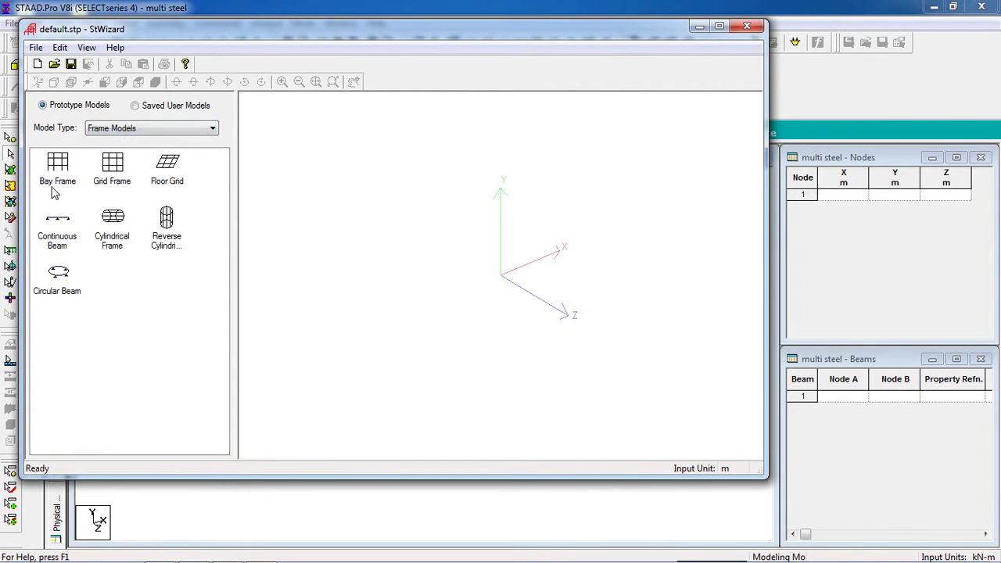
pyautogui.click(53, 181)
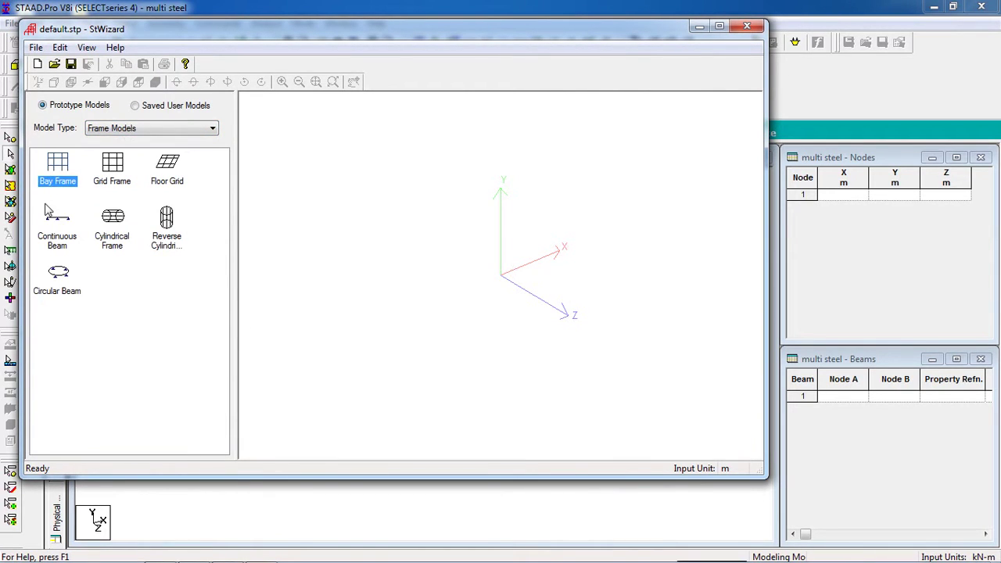
pyautogui.doubleClick(64, 176)
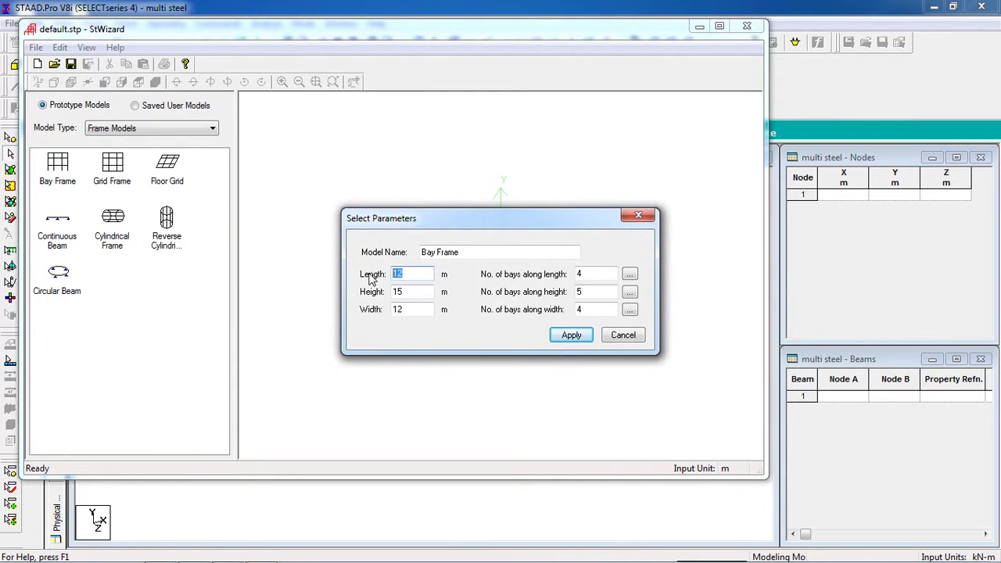
# Step: Set the Bay Frame length to 16 m in four 4 m bays and the height to 17 m
pyautogui.click(583, 278)
pyautogui.click(630, 275)
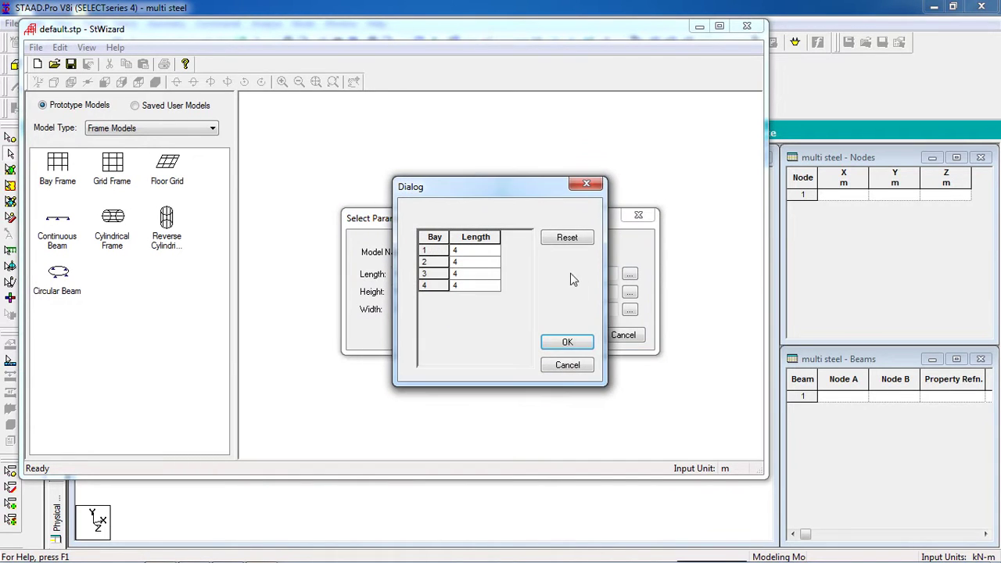
pyautogui.click(565, 345)
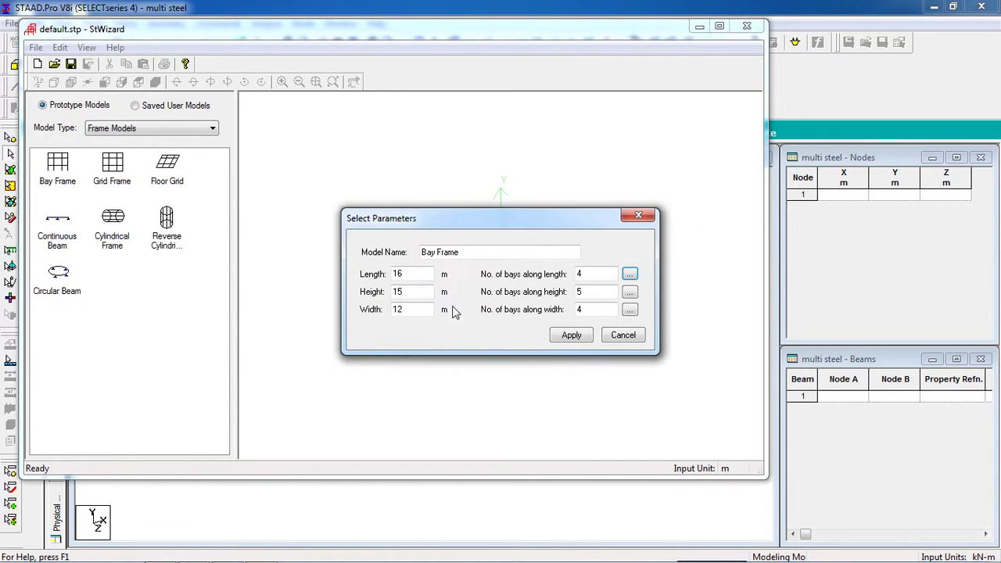
pyautogui.moveTo(413, 294); pyautogui.dragTo(374, 298)
pyautogui.write('17')
# Step: Enter 3 m for the first four bay heights, then cancel those bay height edits
pyautogui.click(629, 295)
pyautogui.click(474, 255)
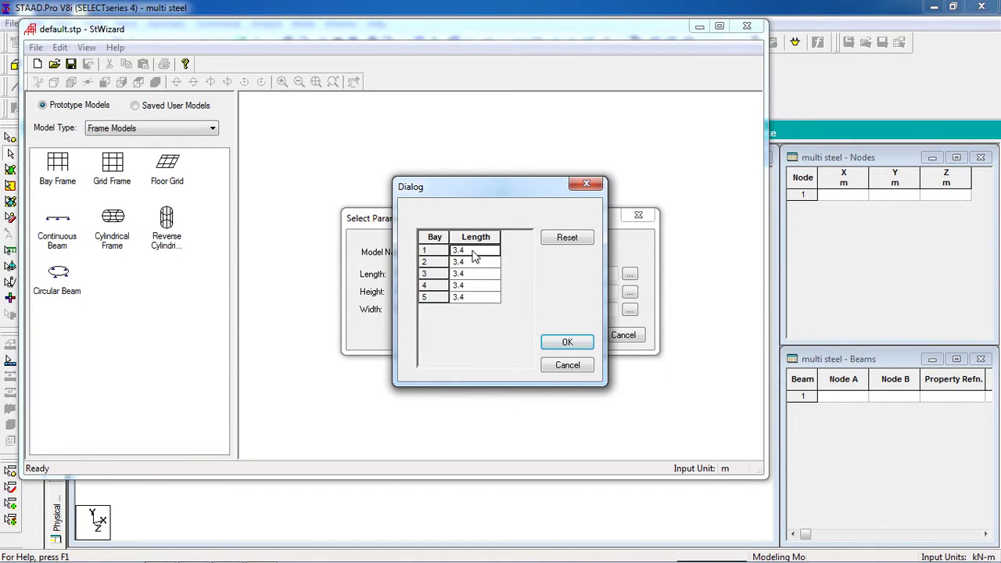
pyautogui.write('3')
pyautogui.click(474, 267)
pyautogui.write('3')
pyautogui.click(485, 274)
pyautogui.write('3')
pyautogui.click(481, 286)
pyautogui.write('3')
pyautogui.click(476, 297)
pyautogui.click(565, 368)
# Step: Set the frame height to 18 m with six 3 m bays
pyautogui.doubleClick(594, 295)
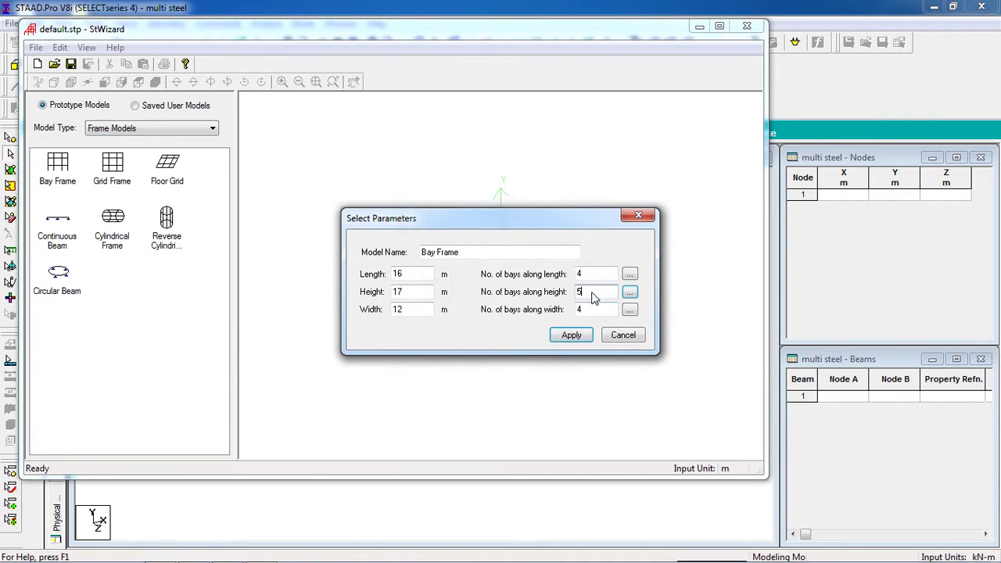
pyautogui.write('6')
pyautogui.doubleClick(419, 296)
pyautogui.write('18')
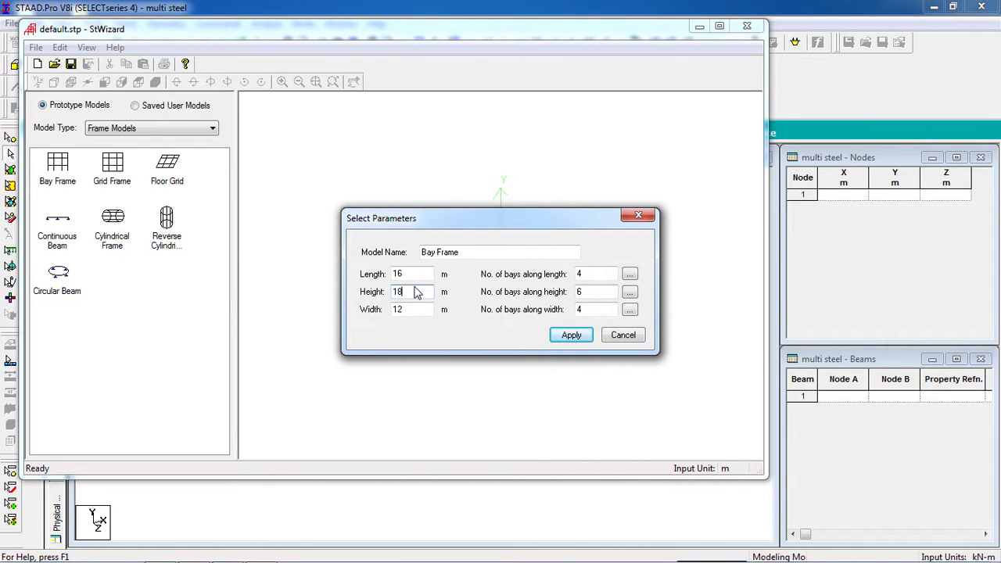
pyautogui.click(630, 292)
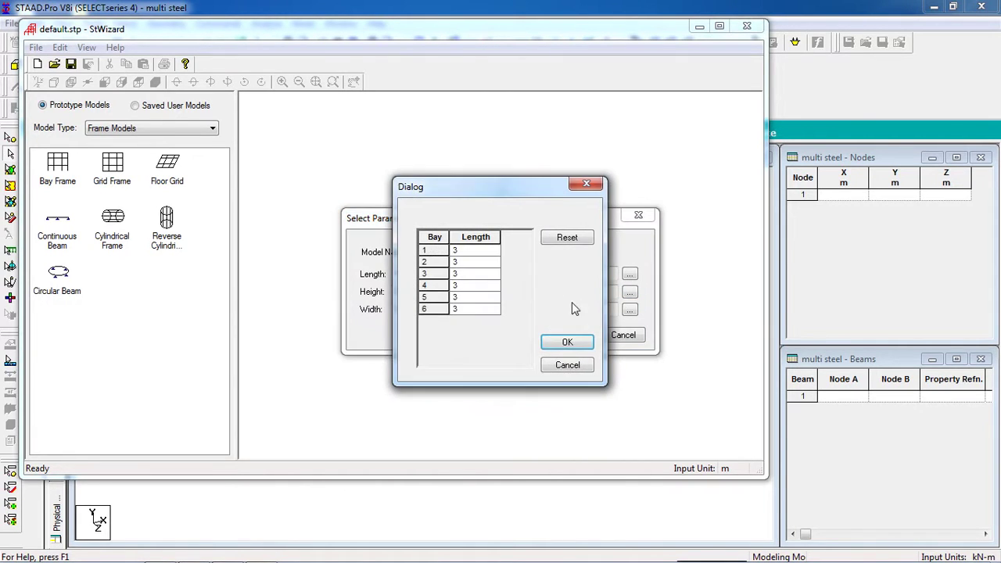
pyautogui.click(568, 343)
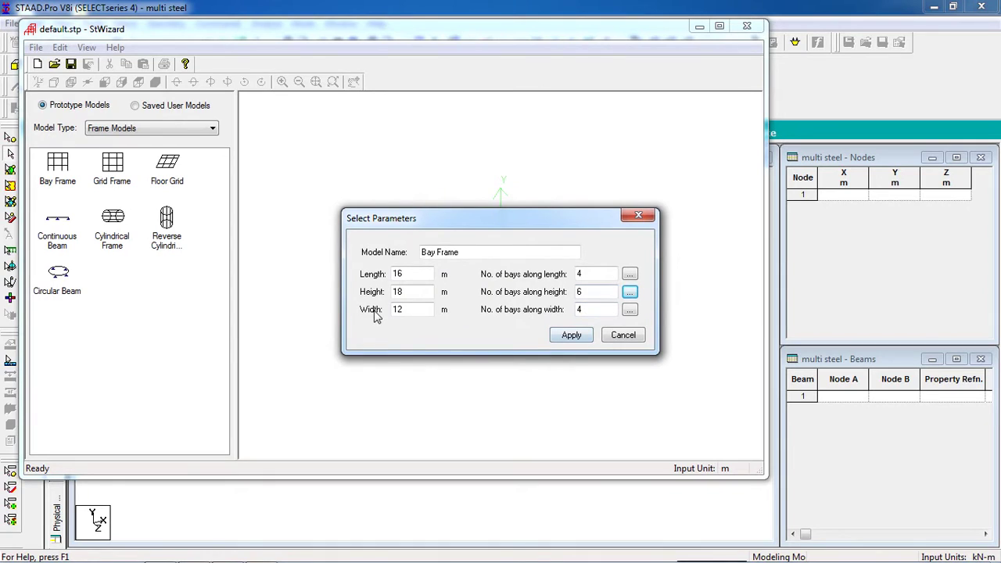
# Step: Set the width to 25 m with five 5 m bays, then generate and orbit the prototype
pyautogui.doubleClick(406, 311)
pyautogui.press('BackSpace')
pyautogui.click(516, 326)
pyautogui.write('25')
pyautogui.doubleClick(593, 312)
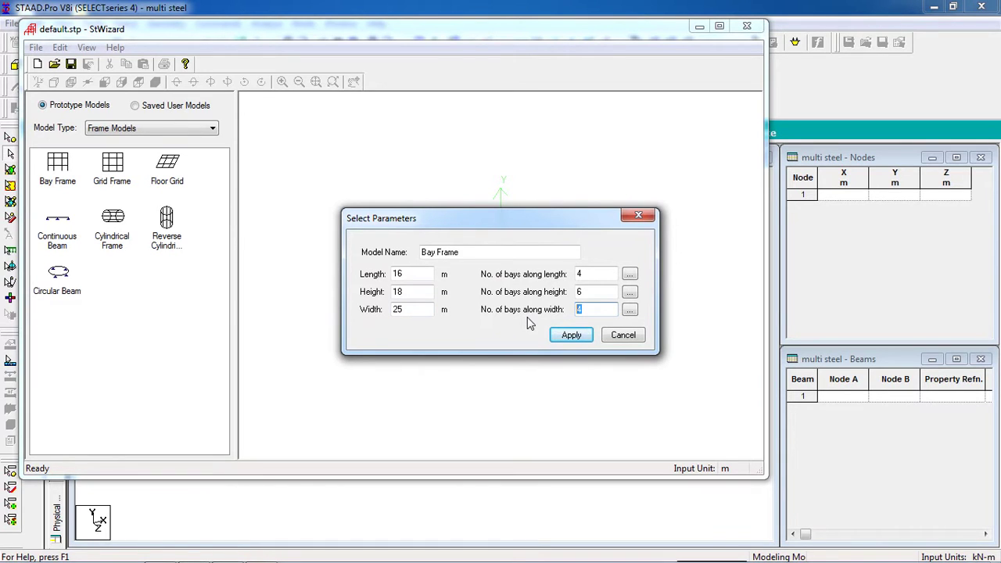
pyautogui.write('5')
pyautogui.click(630, 310)
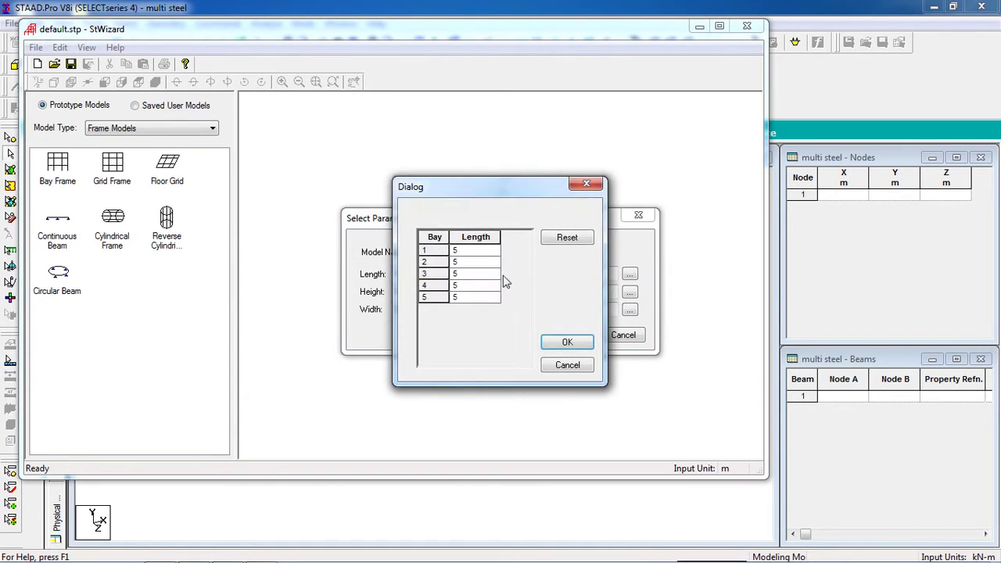
pyautogui.click(555, 343)
pyautogui.click(571, 336)
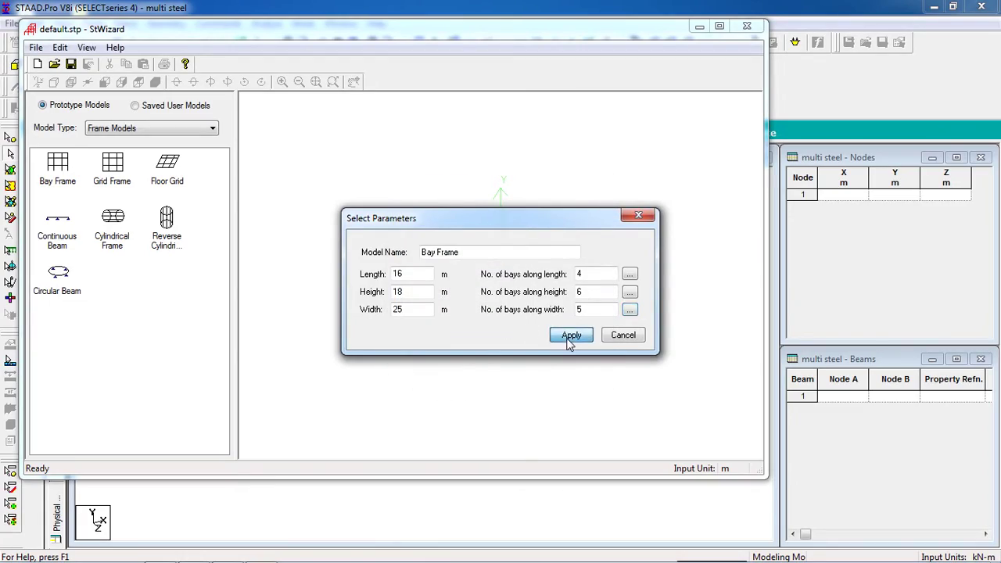
pyautogui.moveTo(430, 328); pyautogui.dragTo(630, 266)
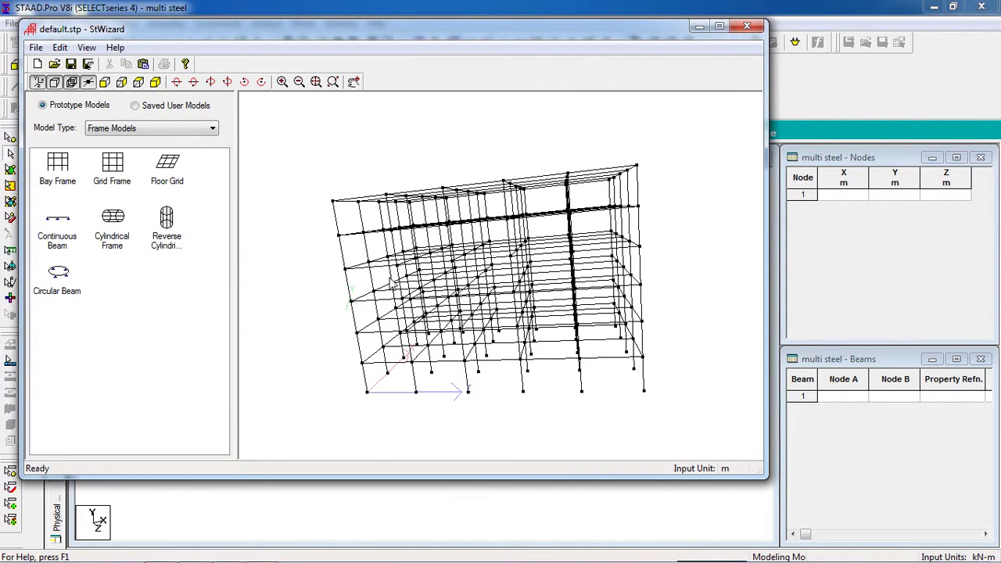
# Step: Merge the bay frame prototype into the multi steel model and pan and zoom to frame it
pyautogui.click(143, 64)
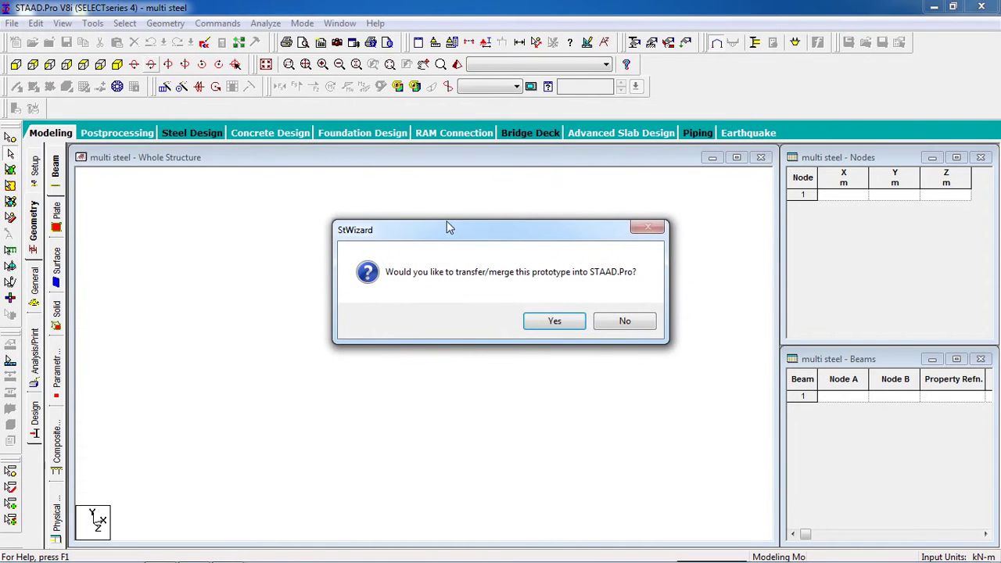
pyautogui.click(531, 324)
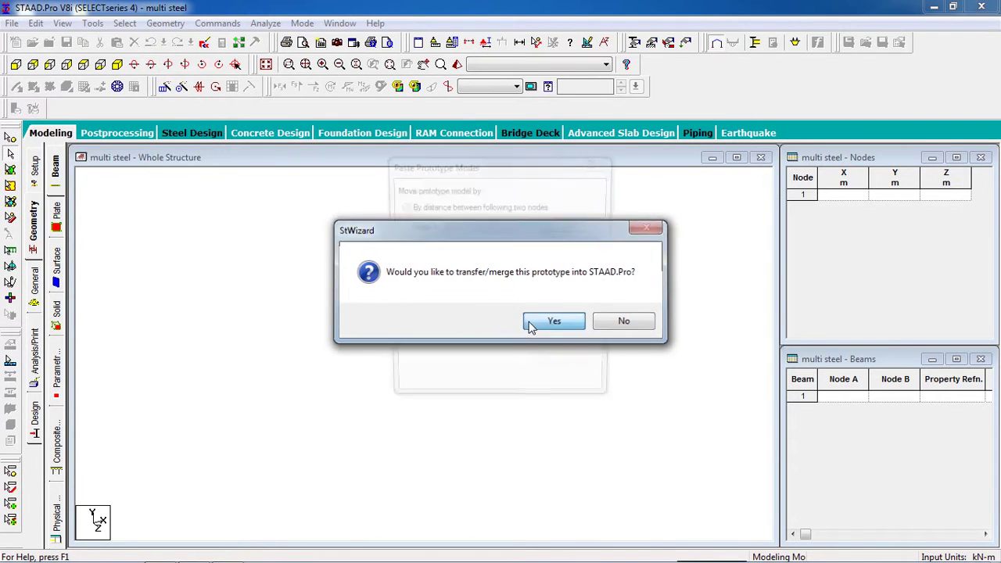
pyautogui.click(574, 226)
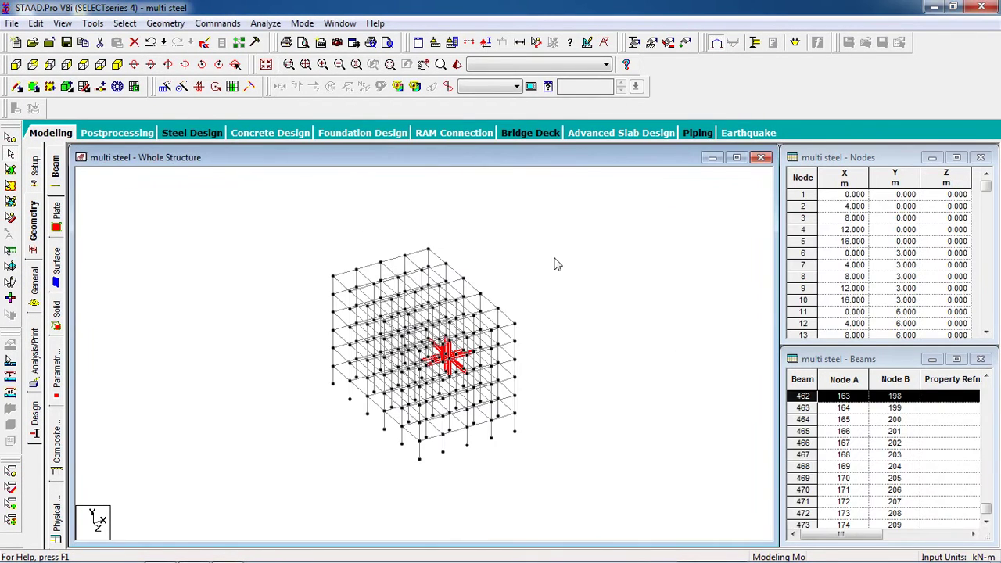
pyautogui.moveTo(609, 321); pyautogui.dragTo(464, 340, button='middle')
pyautogui.scroll(5, 461, 342)
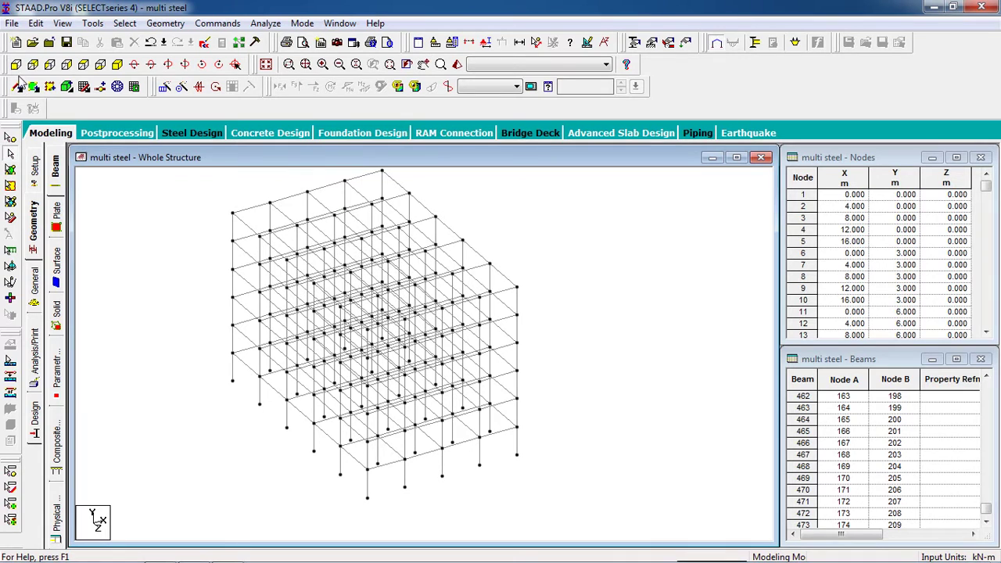
# Step: Create a fully fixed support type, Support 2
pyautogui.click(645, 43)
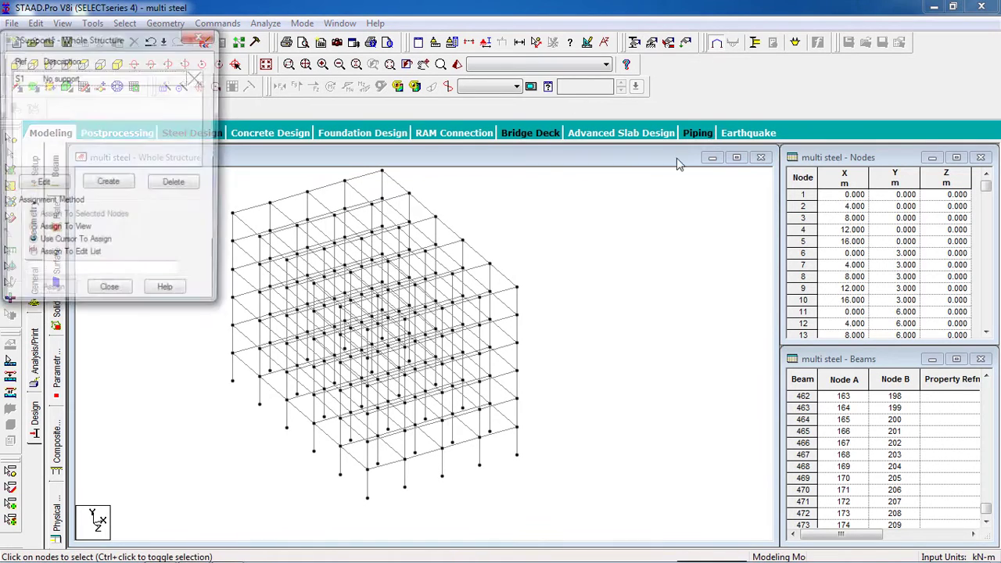
pyautogui.moveTo(23, 40); pyautogui.dragTo(702, 109)
pyautogui.click(784, 258)
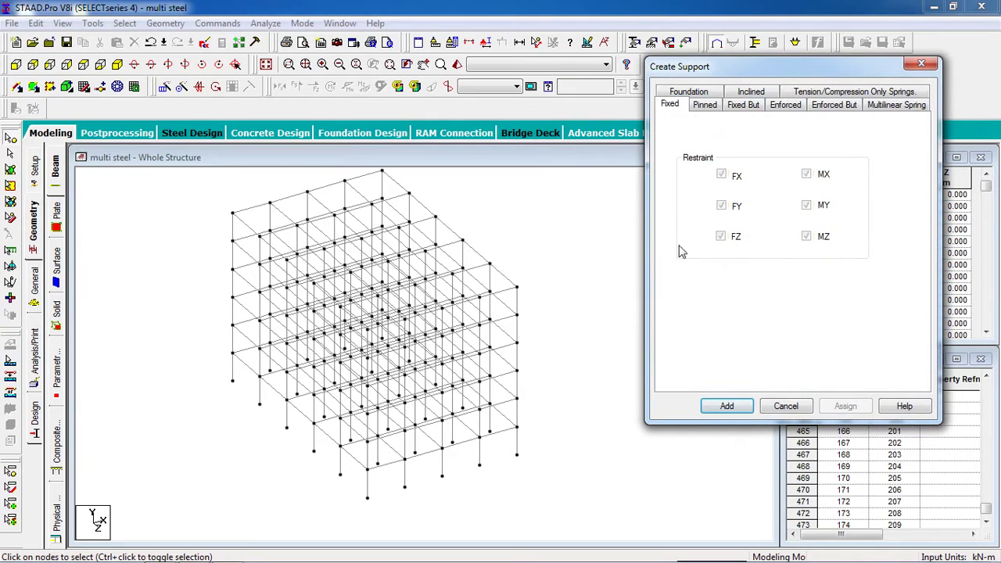
pyautogui.click(727, 406)
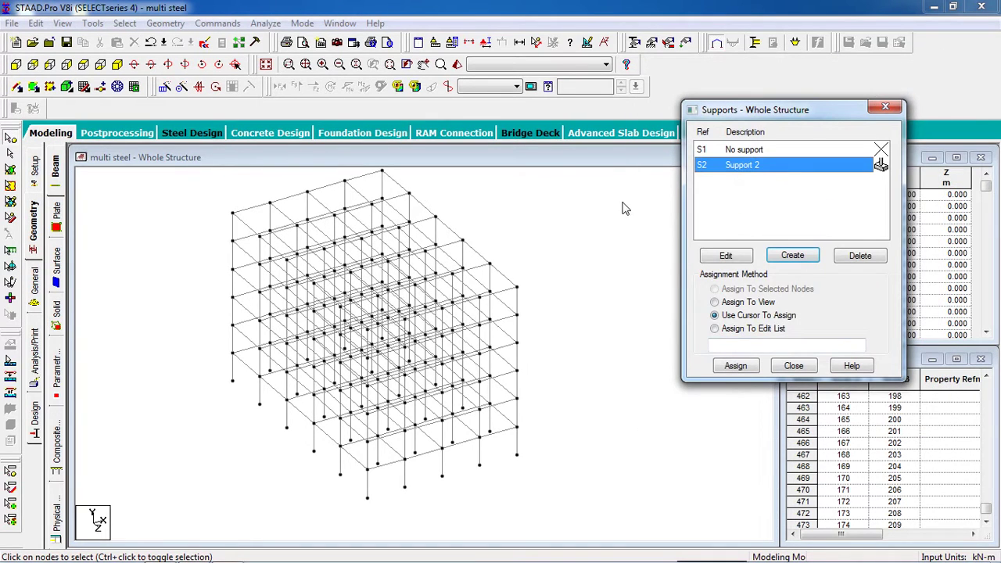
# Step: Assign Support 2 to all base nodes selected in front view, then close the Supports panel
pyautogui.click(15, 65)
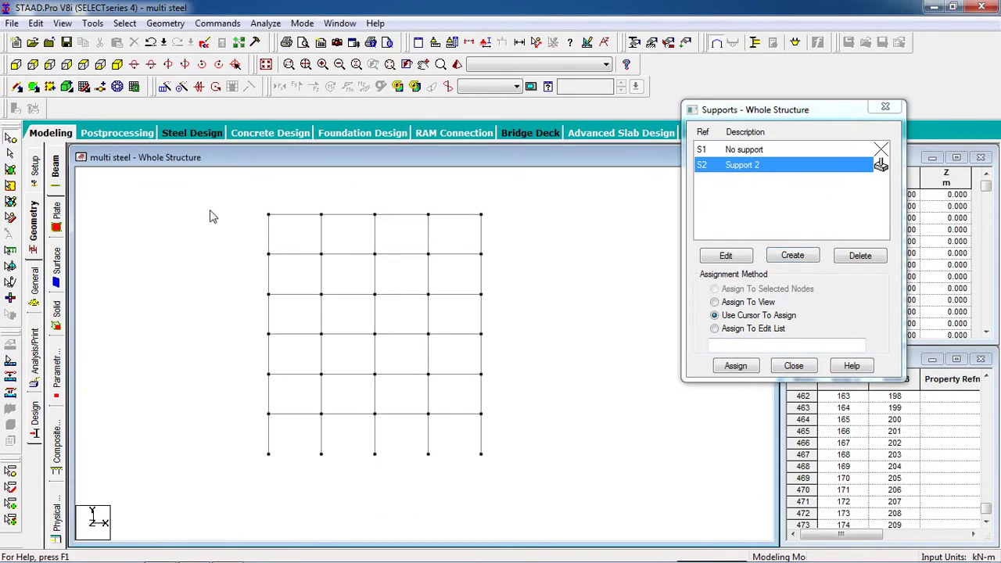
pyautogui.moveTo(561, 453); pyautogui.dragTo(554, 398, button='middle')
pyautogui.moveTo(548, 386); pyautogui.dragTo(179, 436)
pyautogui.click(117, 86)
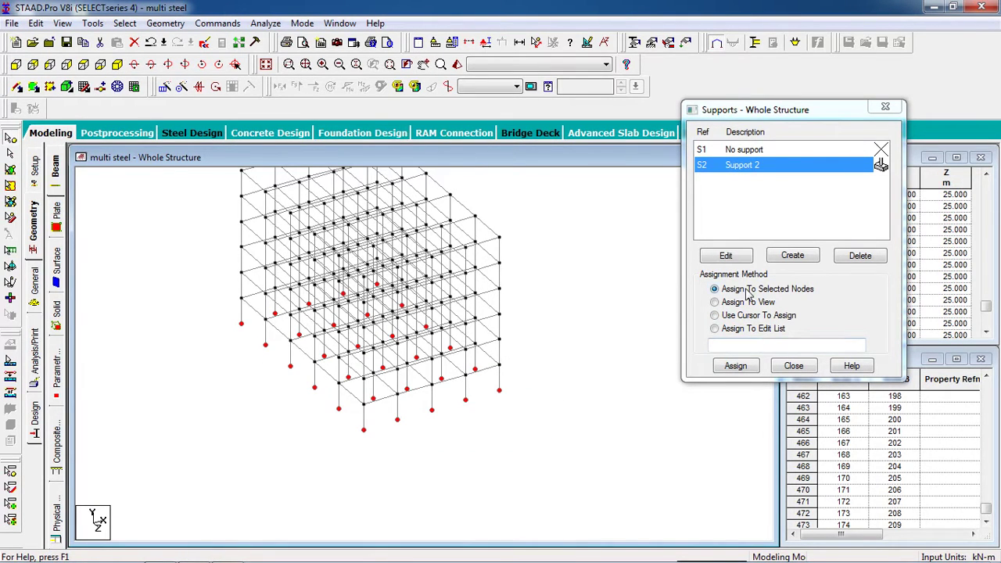
pyautogui.click(738, 365)
pyautogui.click(858, 279)
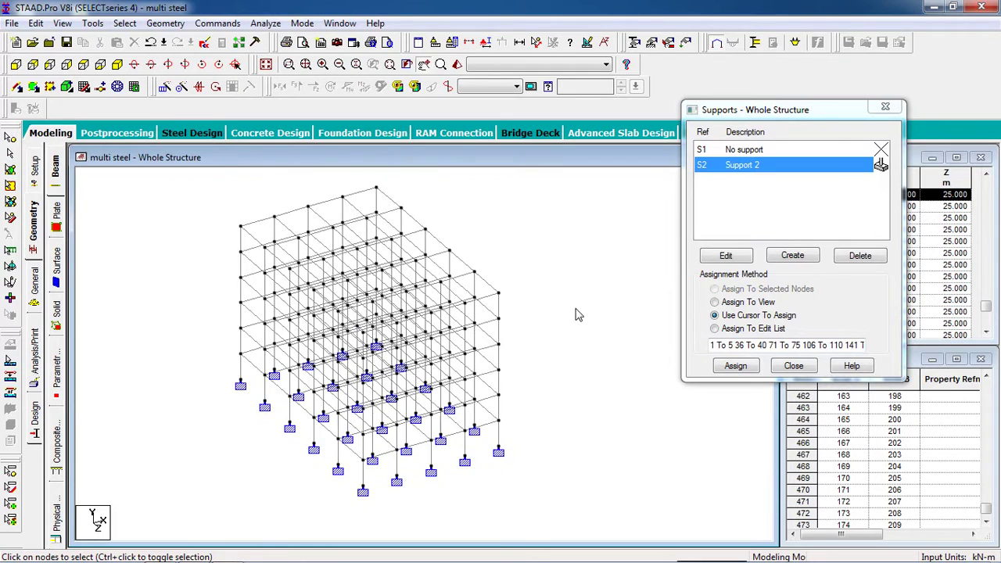
pyautogui.click(776, 365)
# Step: Add the Indian I Shape section I80012B50016 from the steel section database
pyautogui.click(634, 43)
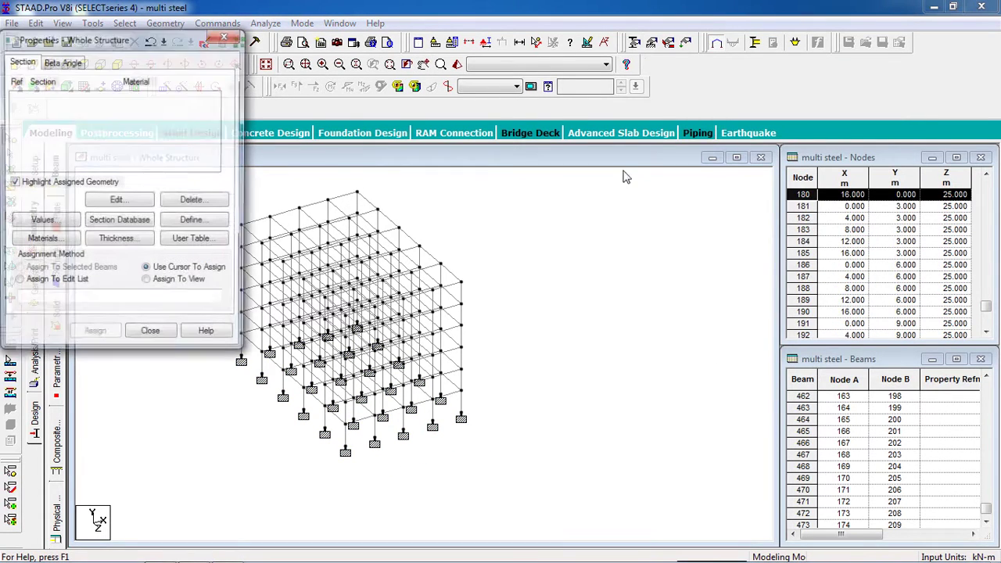
pyautogui.moveTo(23, 40); pyautogui.dragTo(798, 146)
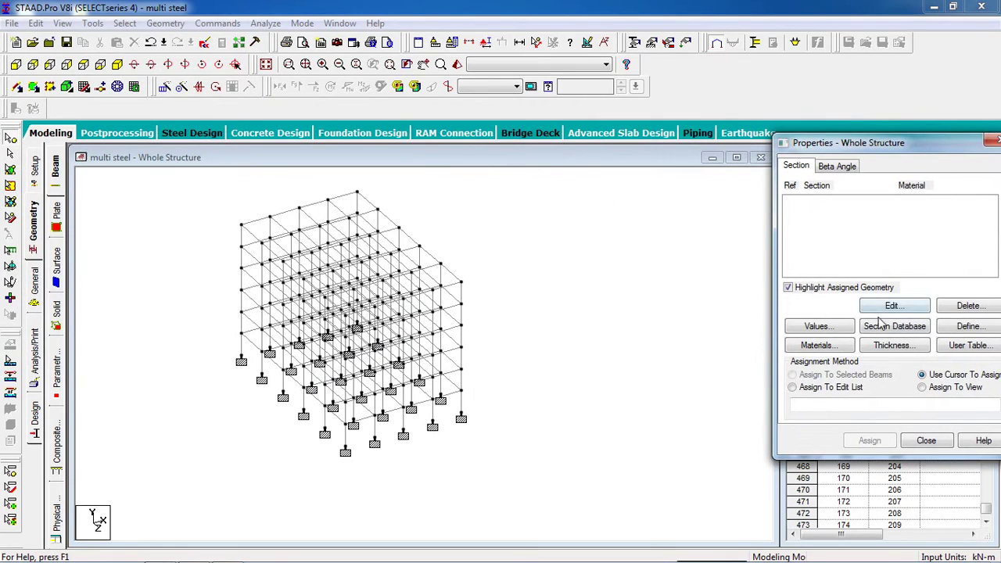
pyautogui.moveTo(867, 142); pyautogui.dragTo(819, 107)
pyautogui.click(849, 288)
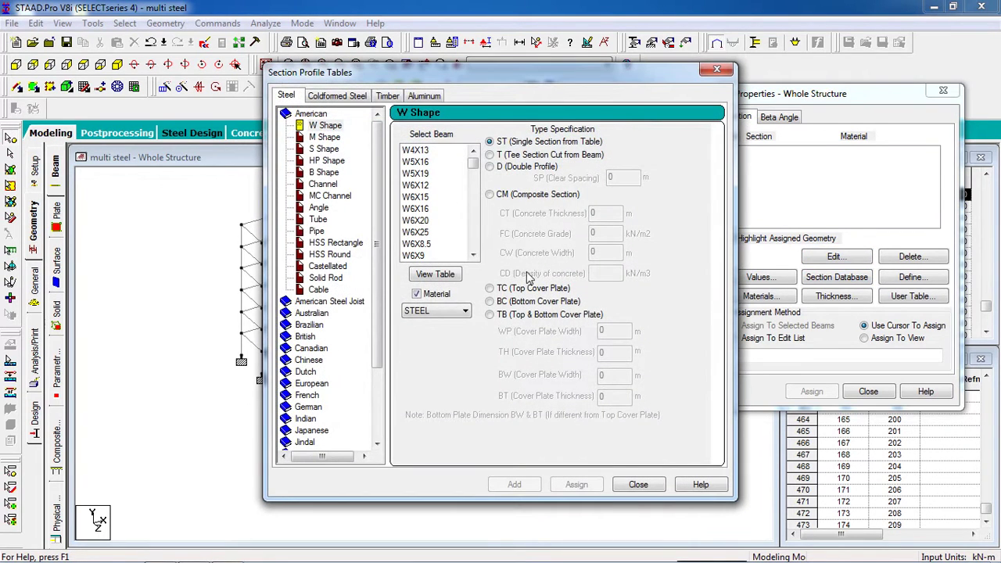
pyautogui.click(309, 420)
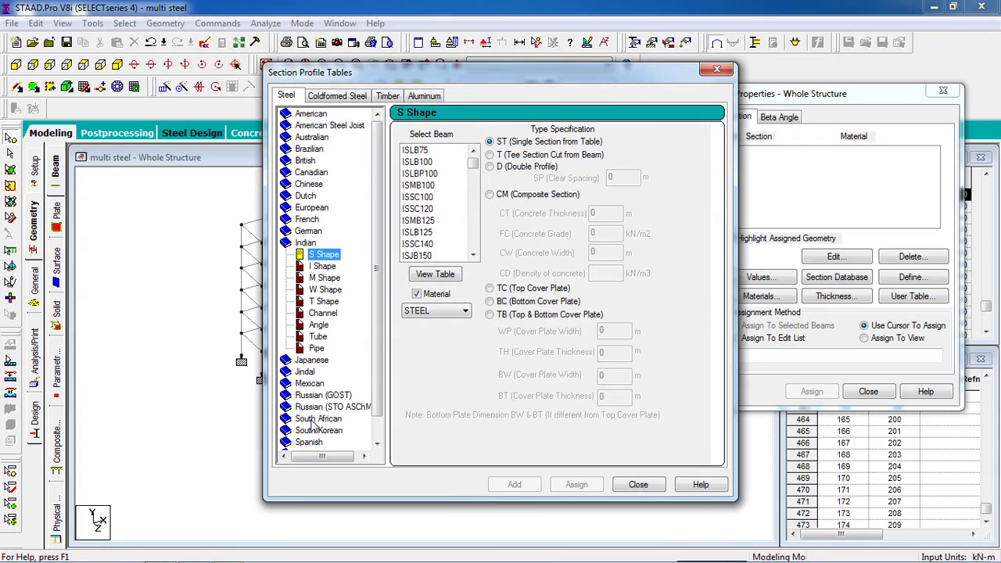
pyautogui.click(323, 267)
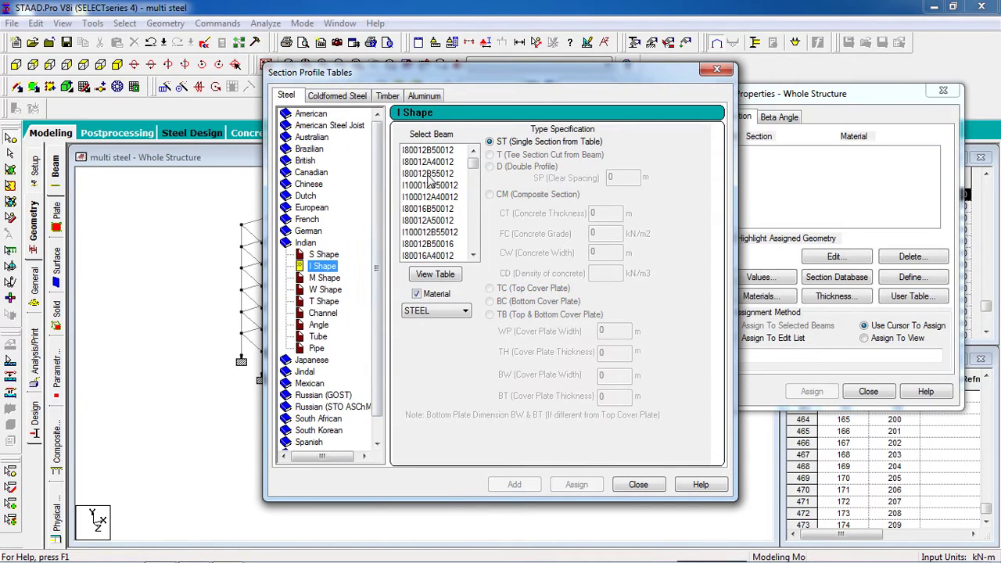
pyautogui.click(439, 222)
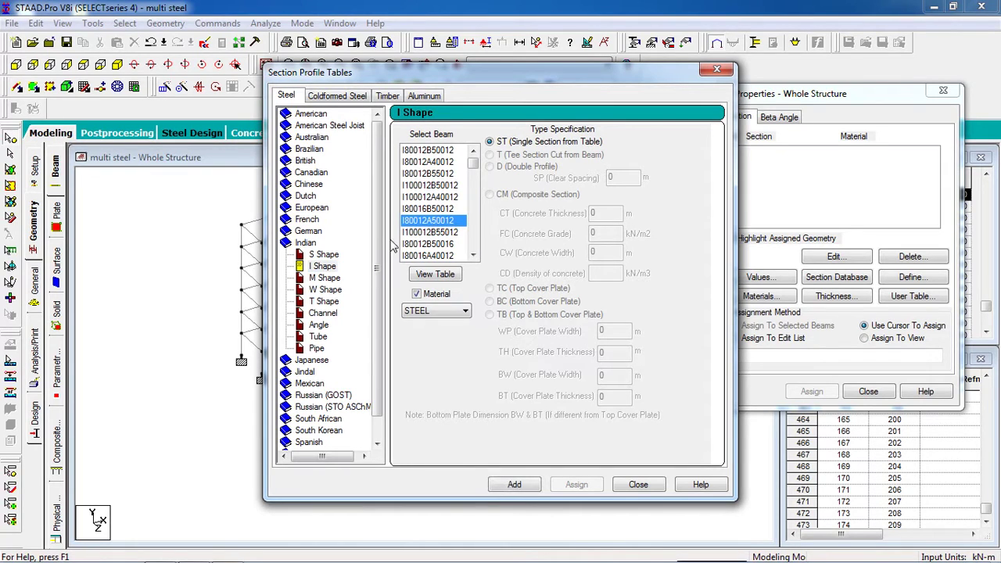
pyautogui.click(439, 245)
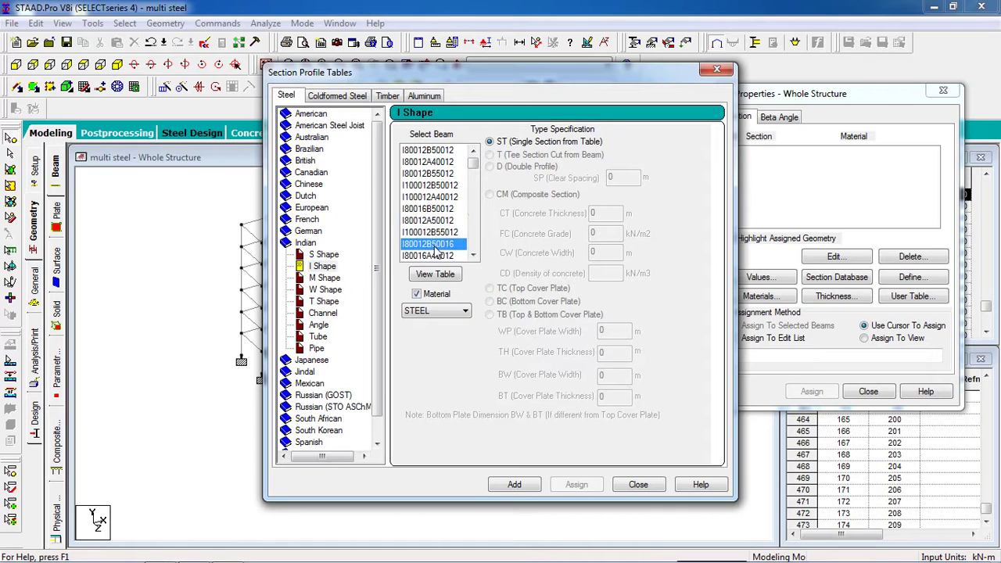
pyautogui.scroll(-5, 442, 240)
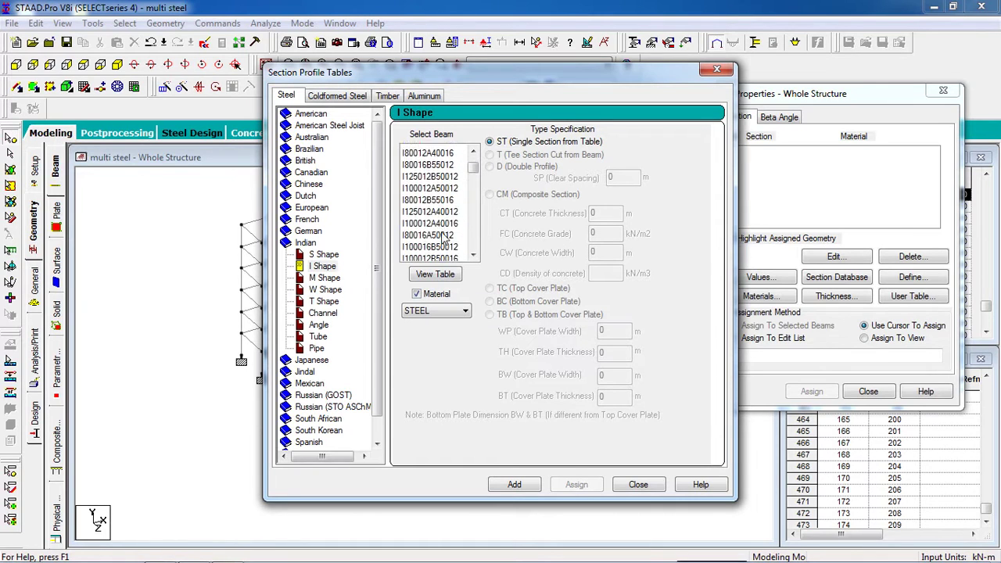
pyautogui.scroll(4, 442, 240)
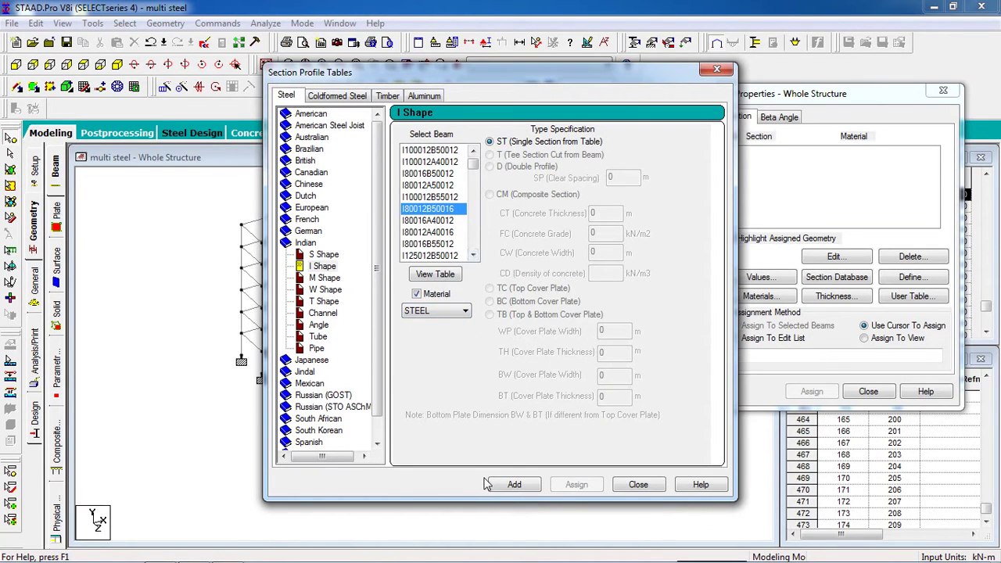
pyautogui.click(507, 486)
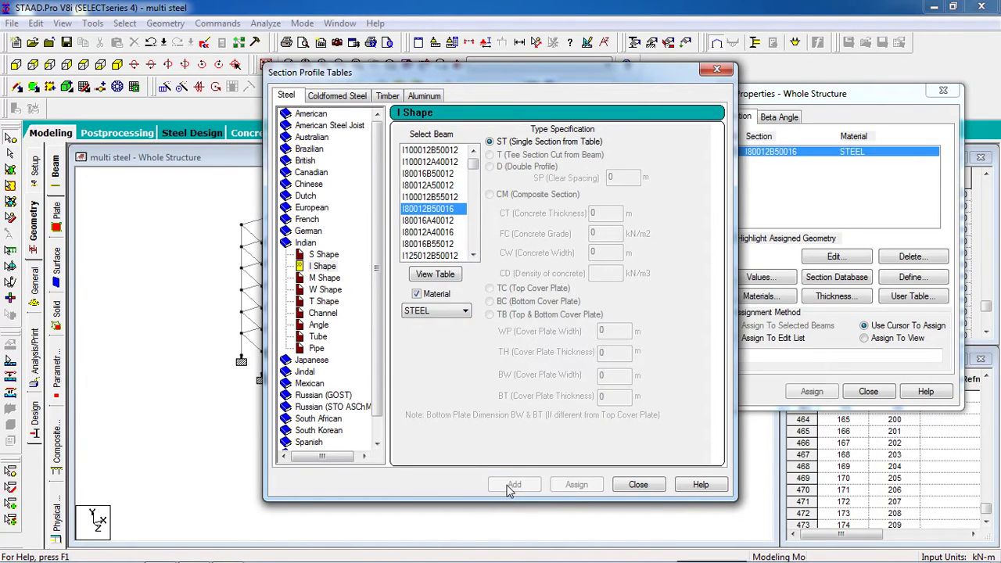
pyautogui.click(639, 485)
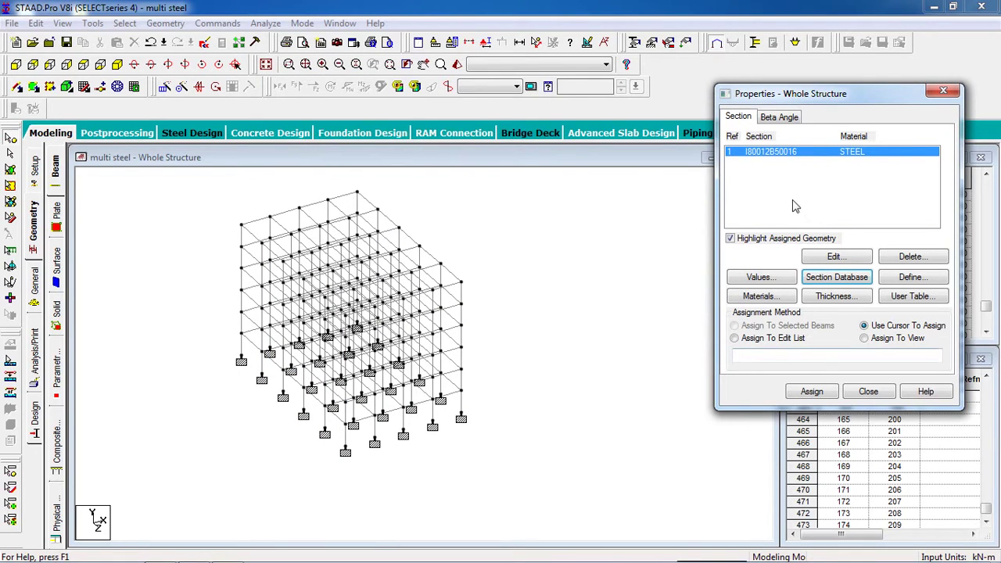
# Step: Assign I80012B50016 to all members in view and check it in a rotated rendered view
pyautogui.click(880, 341)
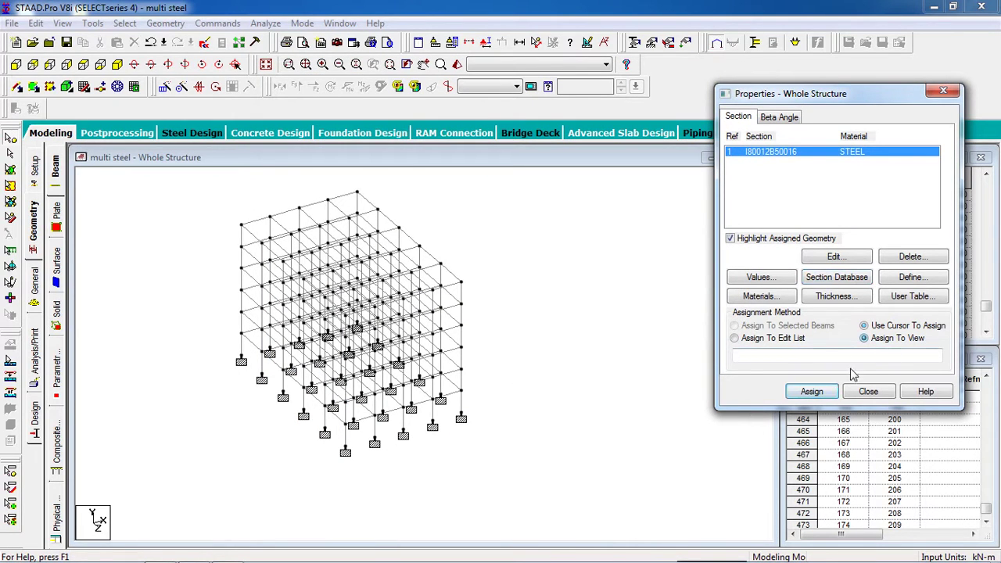
pyautogui.click(809, 396)
pyautogui.click(822, 286)
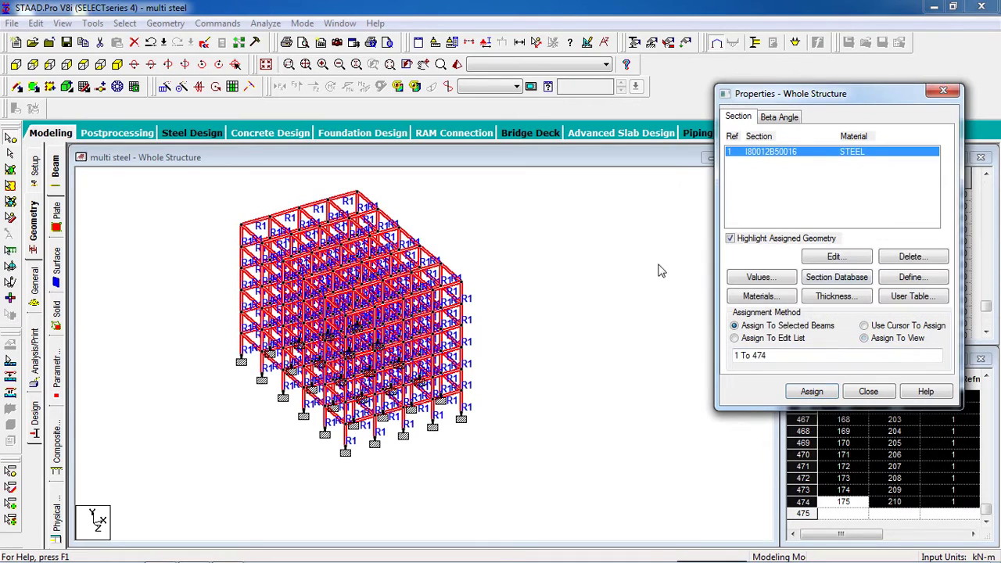
pyautogui.click(457, 64)
pyautogui.moveTo(464, 361)
pyautogui.mouseDown()
pyautogui.moveTo(501, 356)
pyautogui.moveTo(637, 376)
pyautogui.moveTo(539, 342)
pyautogui.moveTo(476, 391)
pyautogui.moveTo(458, 387)
pyautogui.moveTo(556, 476)
pyautogui.moveTo(540, 452)
pyautogui.moveTo(196, 410)
pyautogui.moveTo(522, 327)
pyautogui.moveTo(494, 321)
pyautogui.moveTo(693, 204)
pyautogui.moveTo(442, 201)
pyautogui.mouseUp()
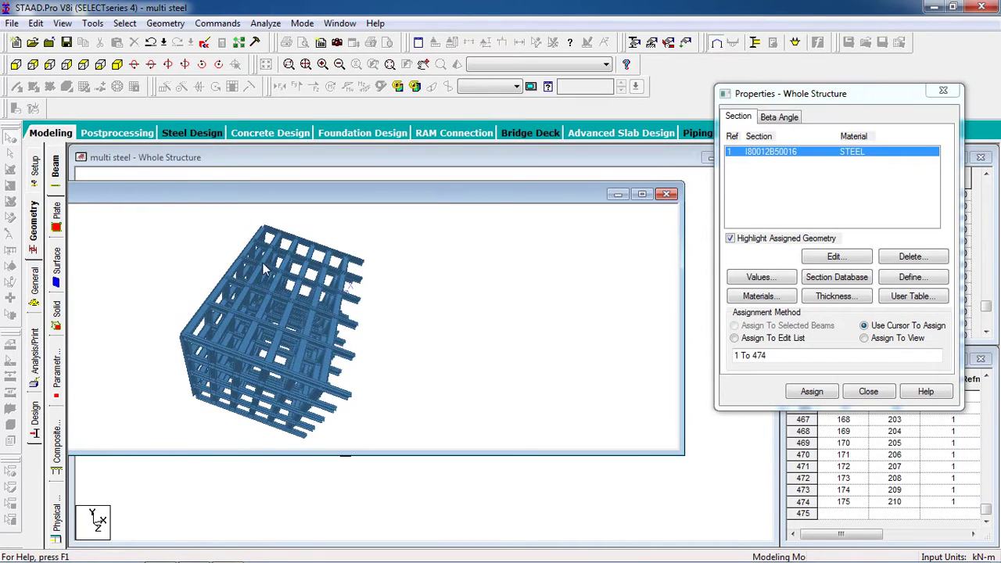
pyautogui.moveTo(229, 285); pyautogui.dragTo(671, 228)
pyautogui.click(665, 194)
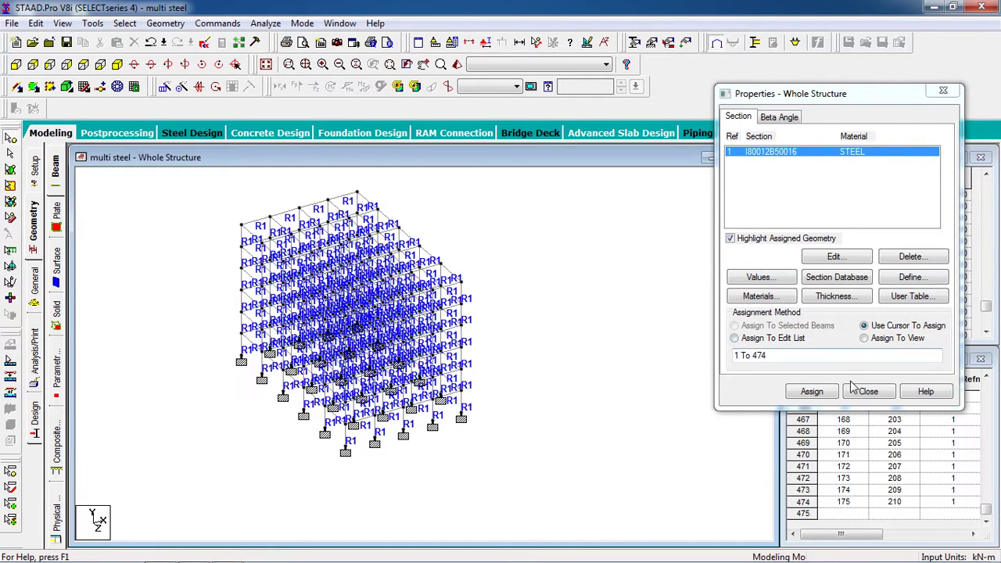
pyautogui.click(869, 392)
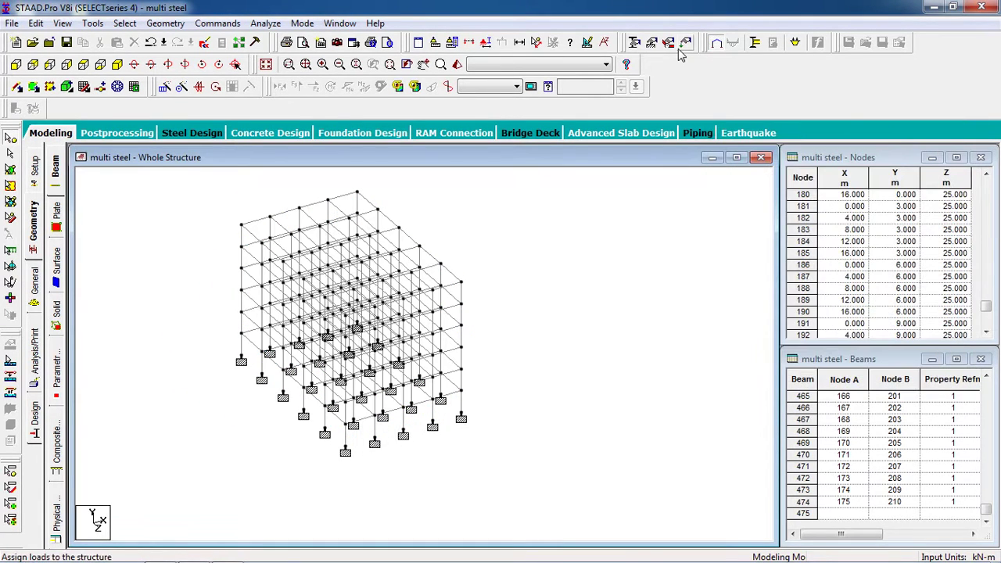
# Step: Create load case 1 titled 'Dead' with the Dead loading type
pyautogui.click(686, 42)
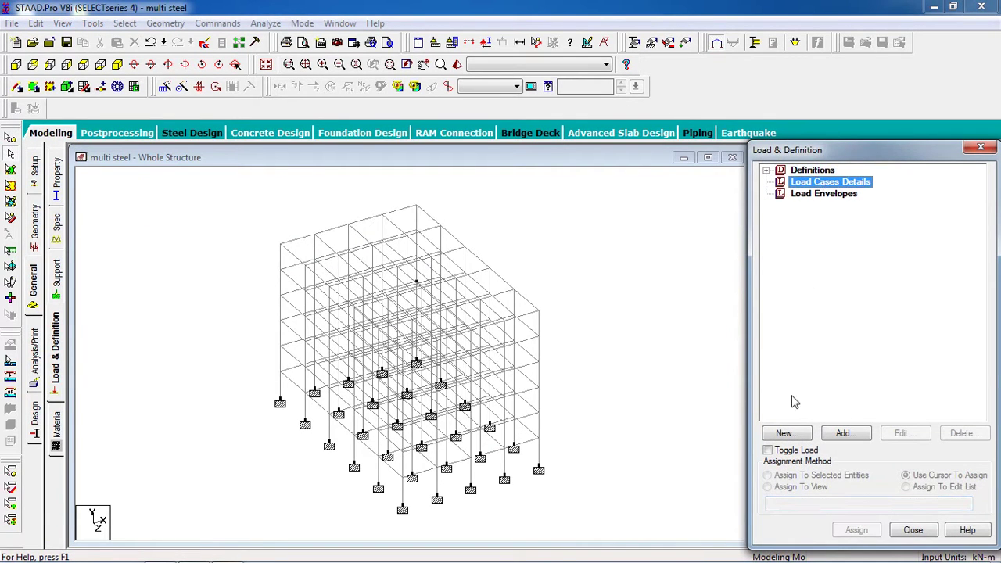
pyautogui.click(838, 434)
pyautogui.click(550, 205)
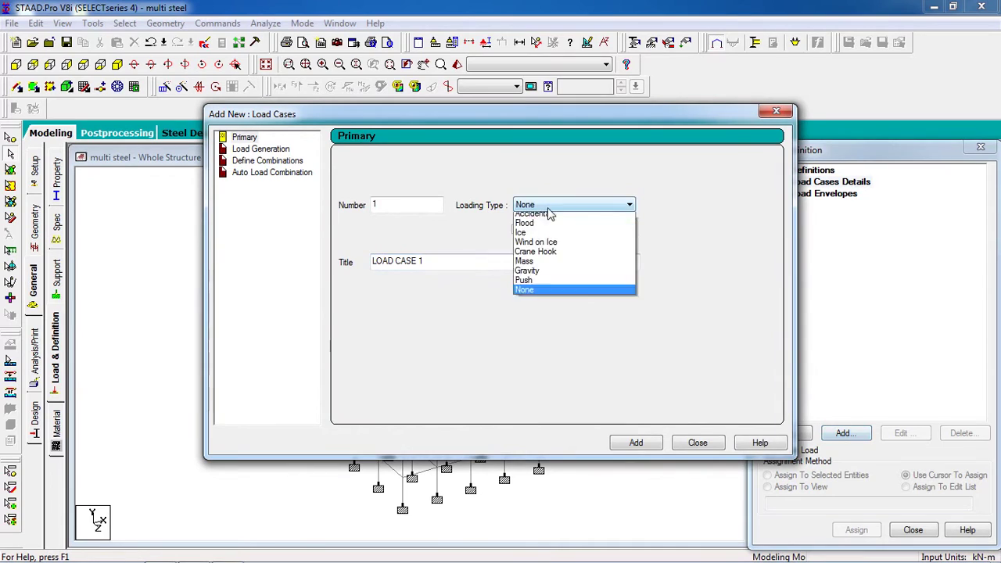
pyautogui.click(526, 218)
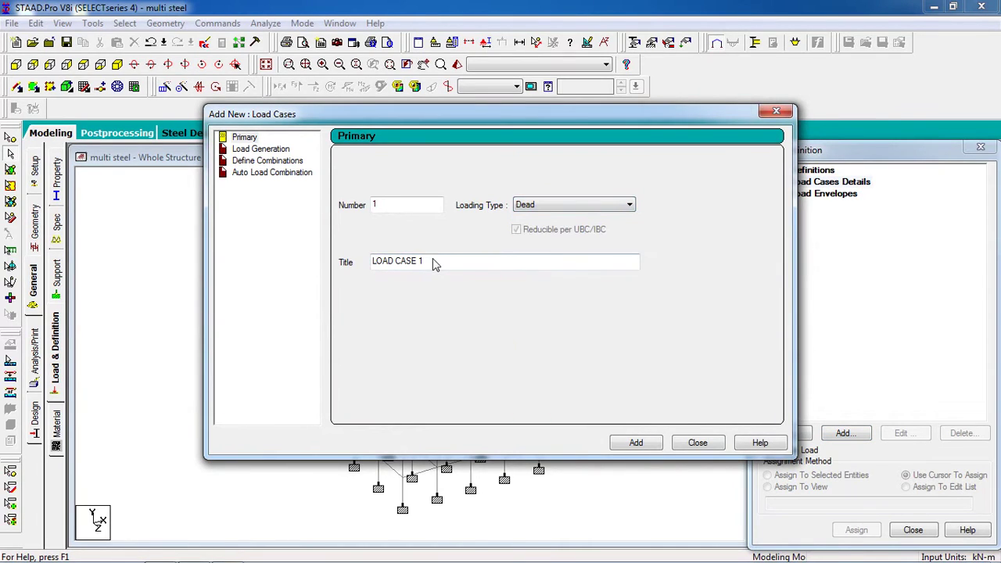
pyautogui.moveTo(436, 263); pyautogui.dragTo(295, 268)
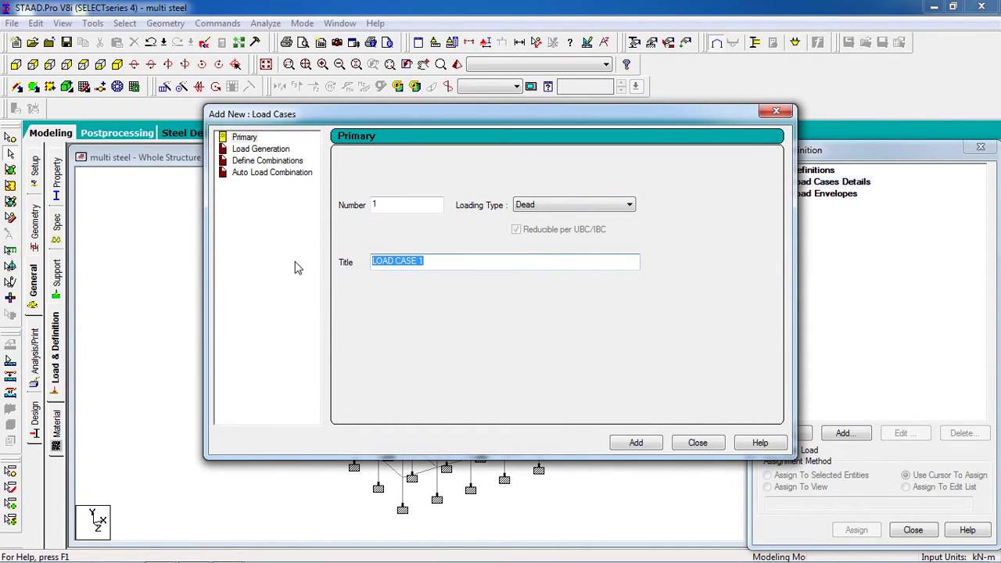
pyautogui.write('Dead')
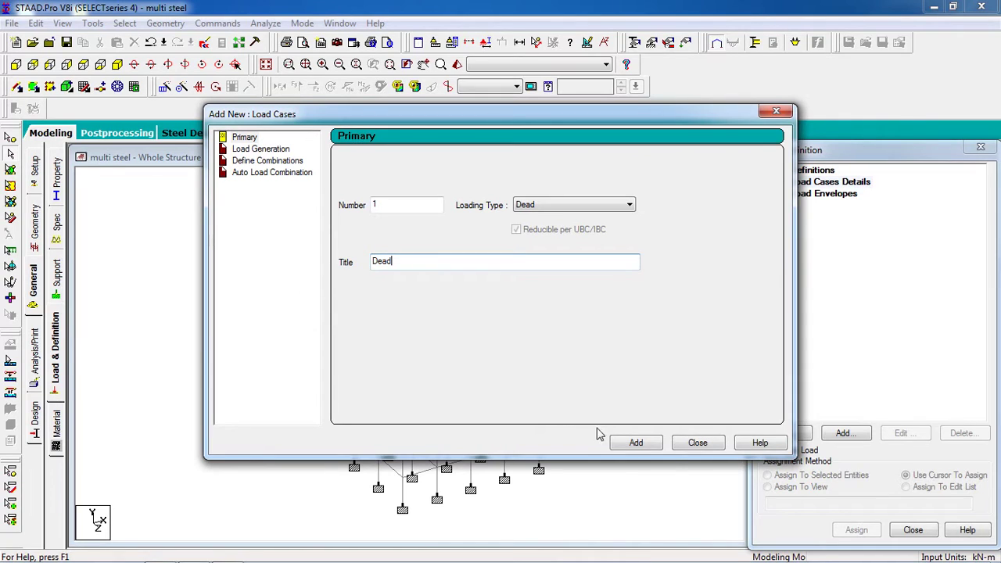
pyautogui.click(631, 442)
# Step: Create load case 2 titled 'Live' with the Live loading type
pyautogui.click(618, 206)
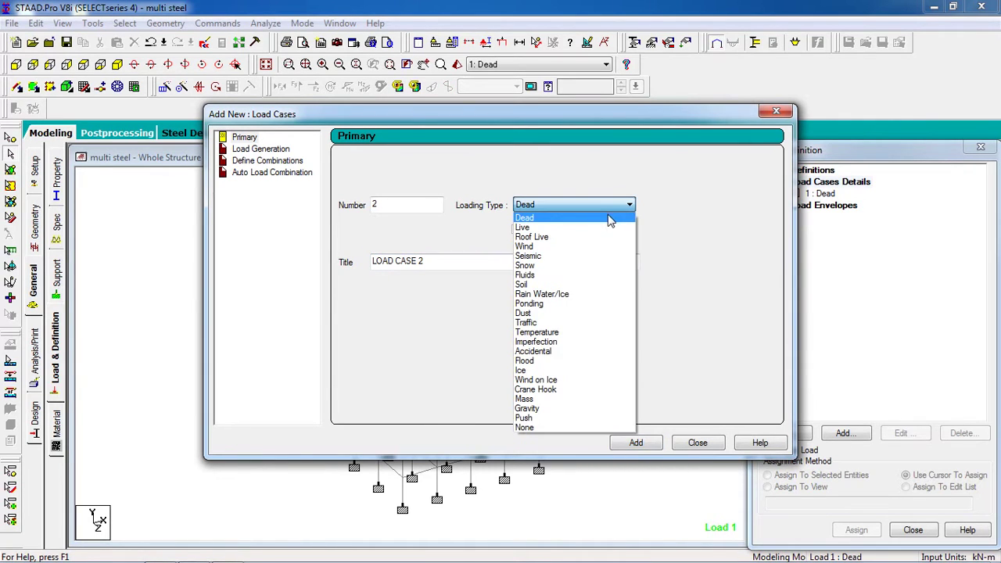
pyautogui.click(604, 227)
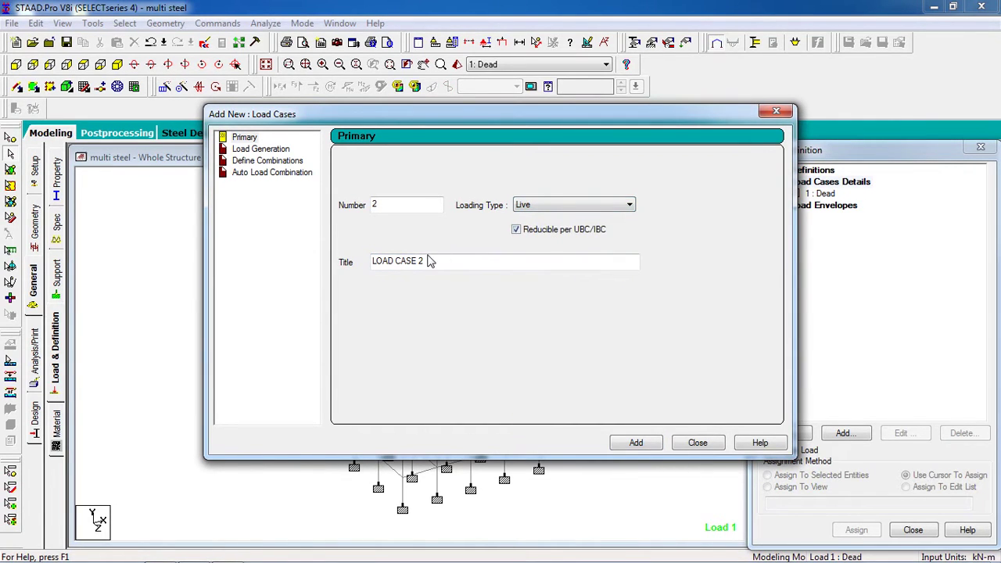
pyautogui.moveTo(424, 265); pyautogui.dragTo(317, 278)
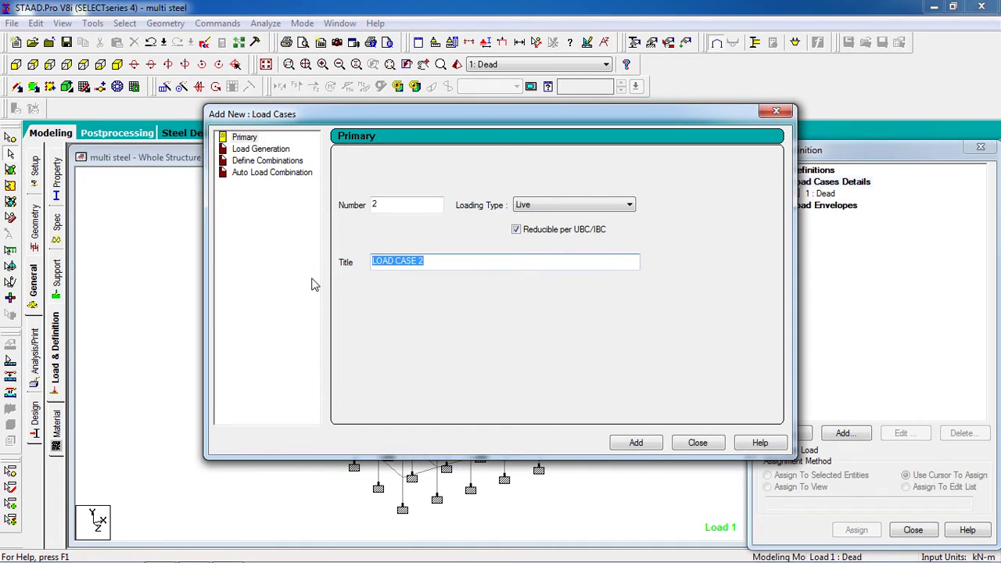
pyautogui.write('Live')
pyautogui.click(636, 445)
pyautogui.click(697, 442)
pyautogui.click(826, 195)
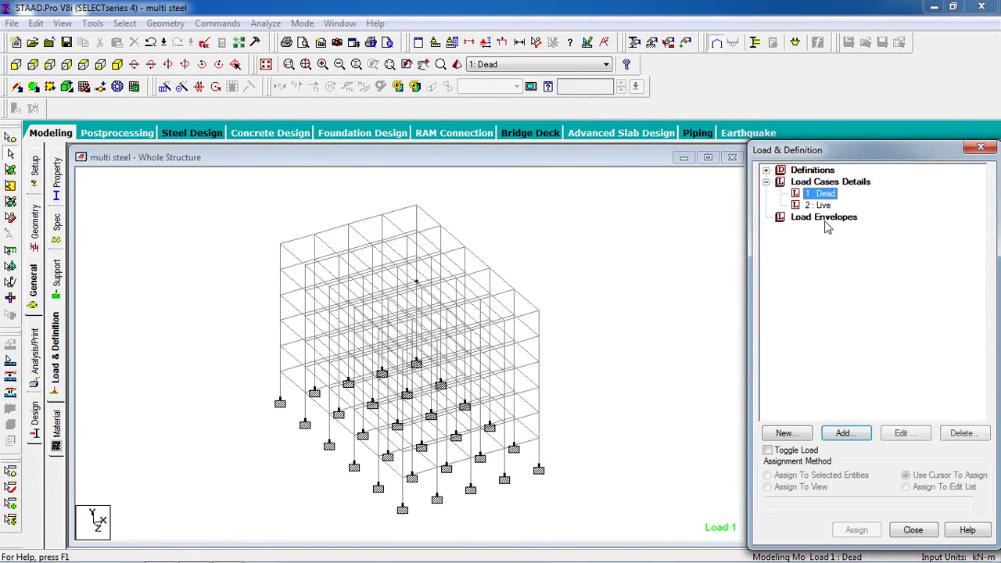
# Step: Add selfweight Y -1 and a uniform GY -12 kN/m member load to the Dead case
pyautogui.click(845, 433)
pyautogui.click(209, 85)
pyautogui.click(708, 510)
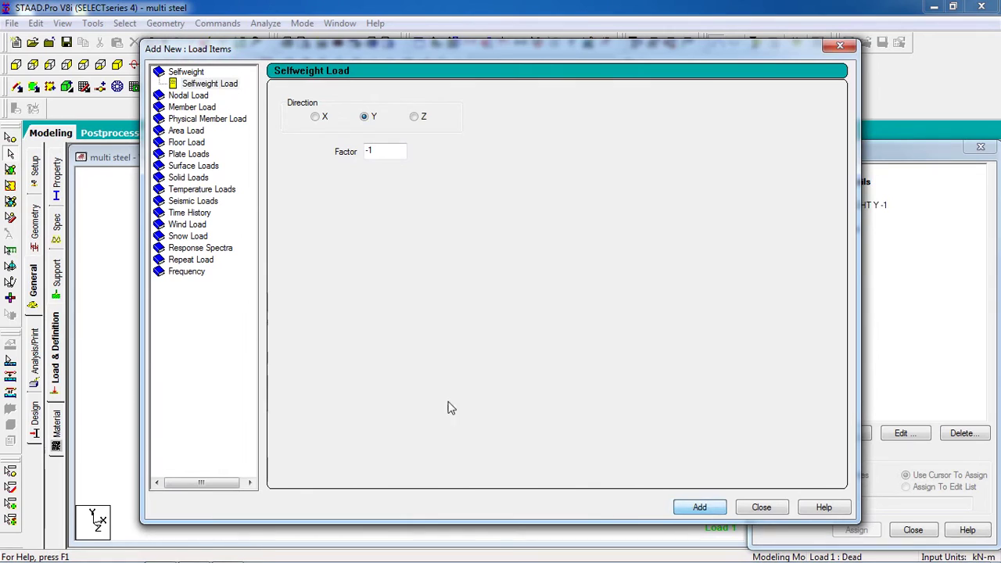
pyautogui.click(191, 107)
pyautogui.press('Tab')
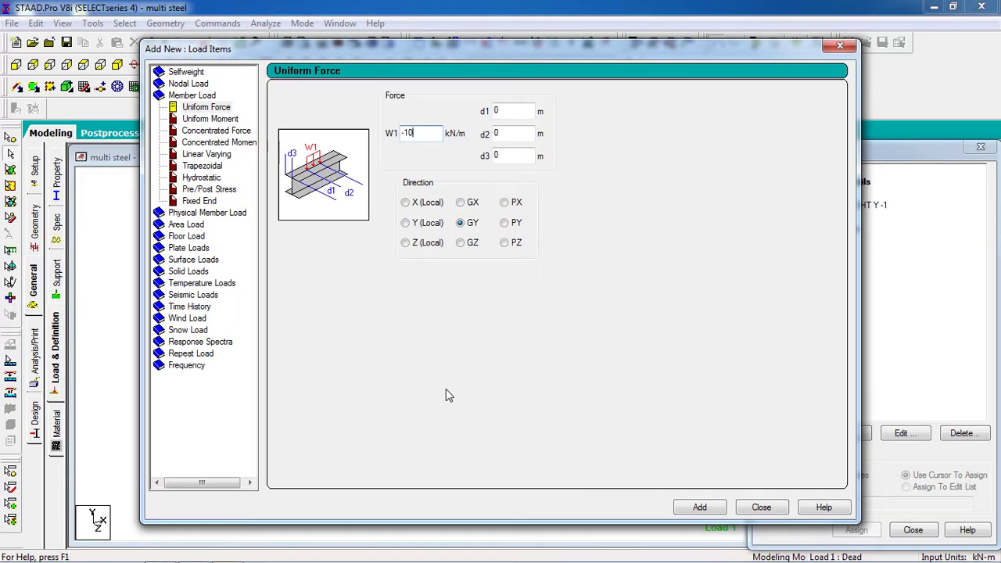
pyautogui.write('2')
pyautogui.click(698, 507)
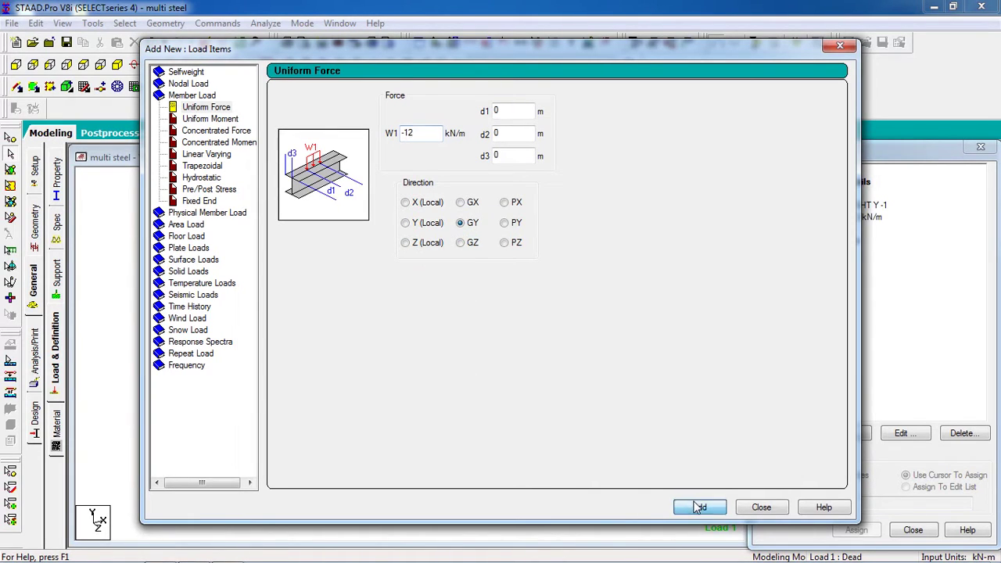
# Step: Add a -6 kN/m2 floor load over YRANGE 3 to 18 m, checking node heights first
pyautogui.click(190, 237)
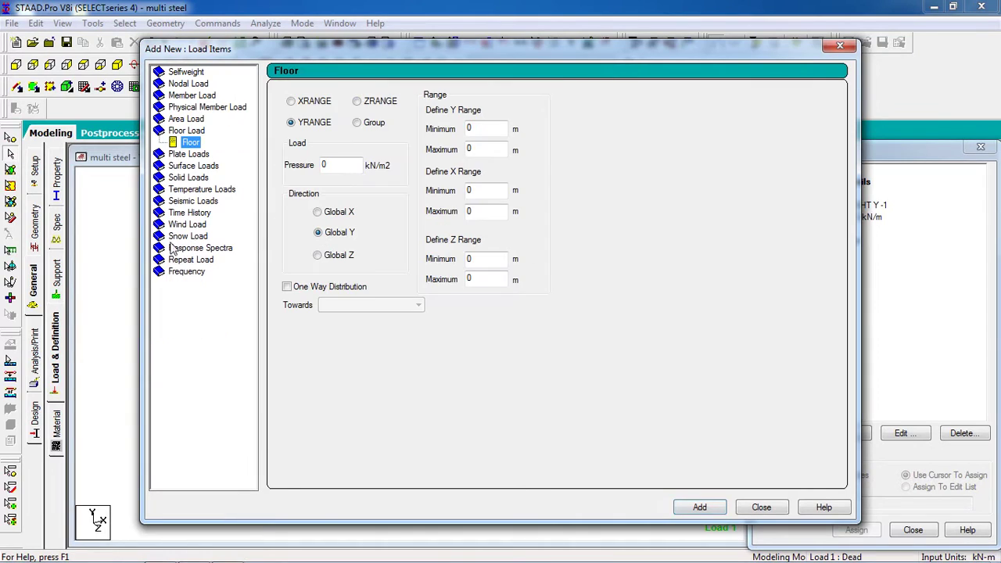
pyautogui.click(322, 168)
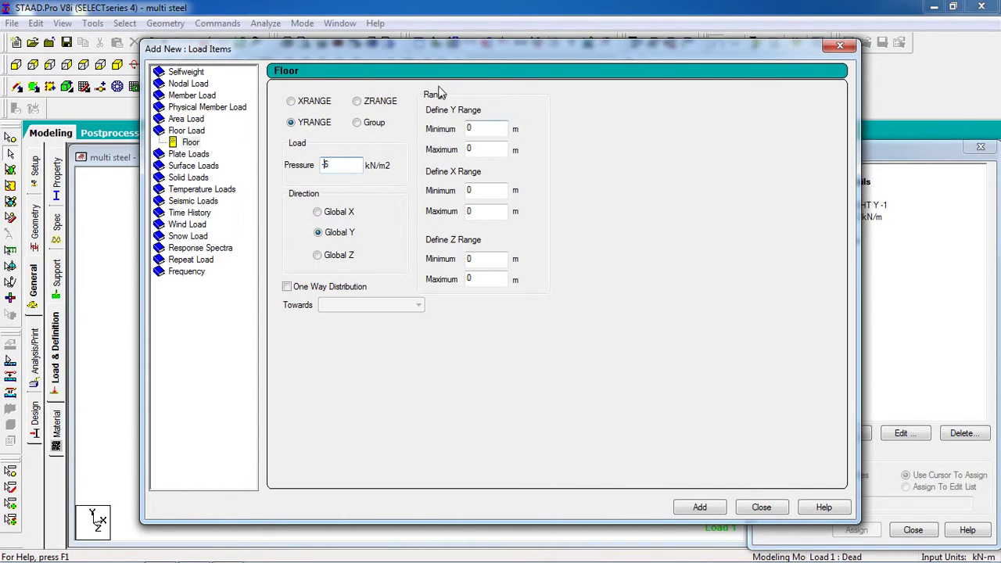
pyautogui.moveTo(414, 53); pyautogui.dragTo(660, 74)
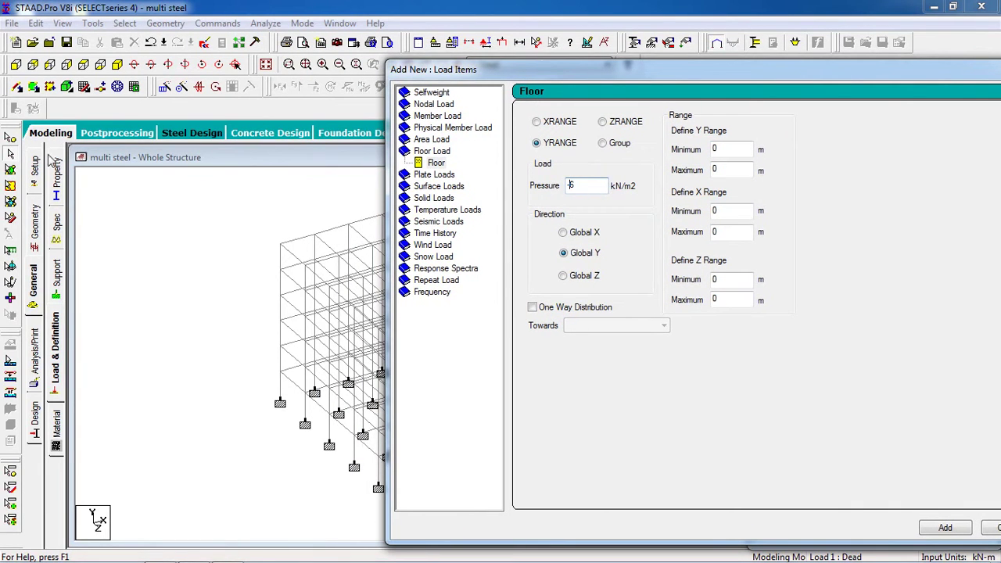
pyautogui.click(12, 138)
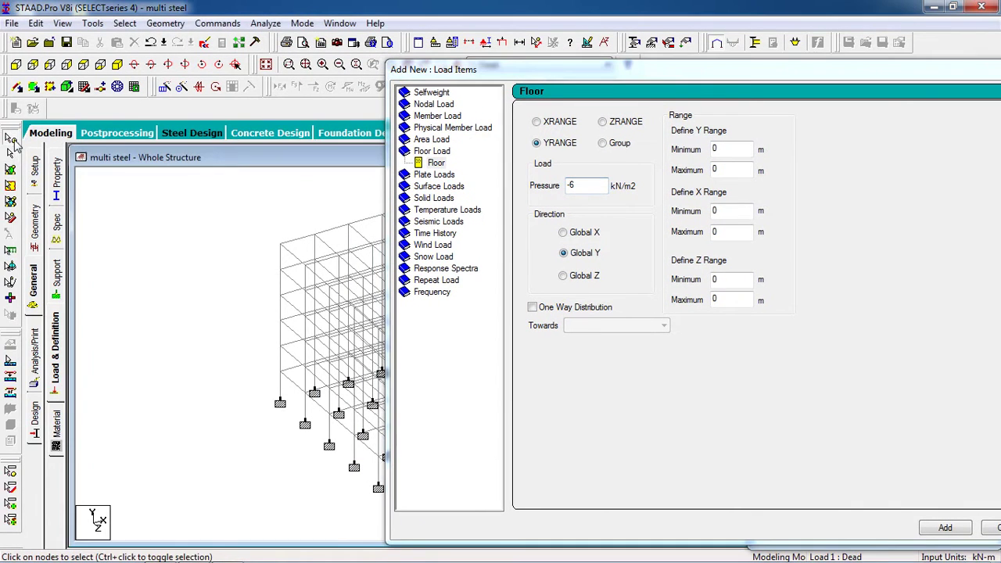
pyautogui.doubleClick(280, 371)
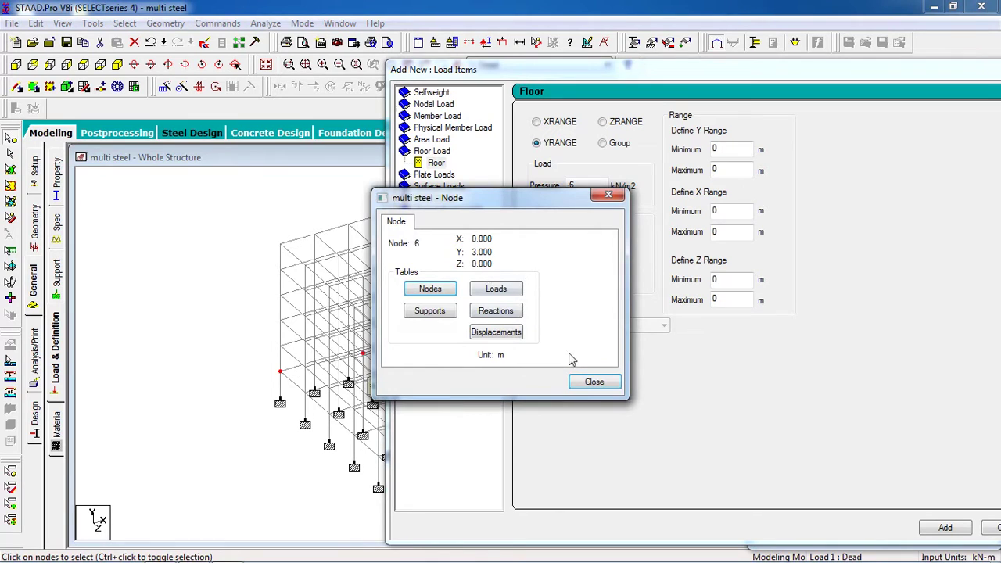
pyautogui.click(594, 383)
pyautogui.doubleClick(281, 245)
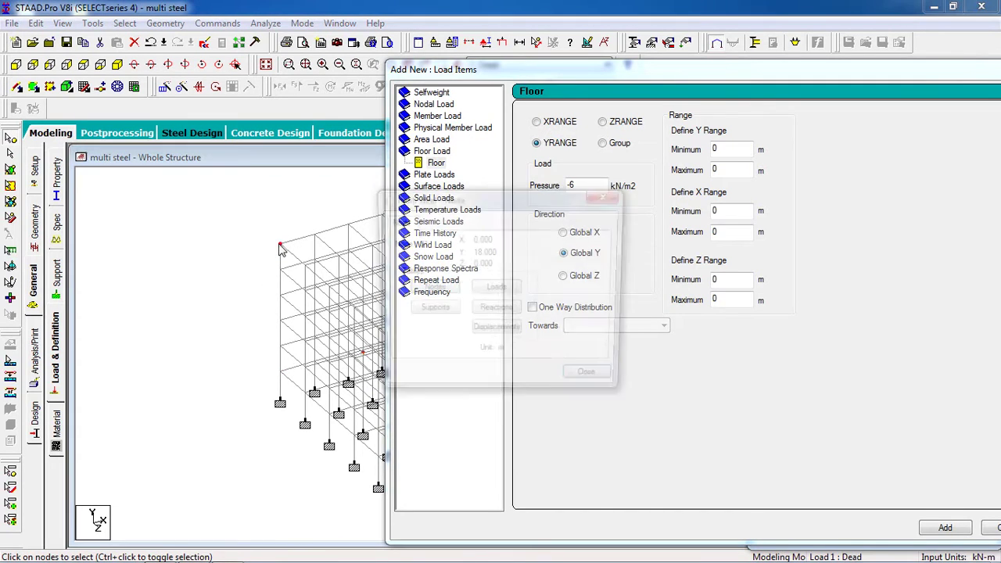
pyautogui.click(594, 382)
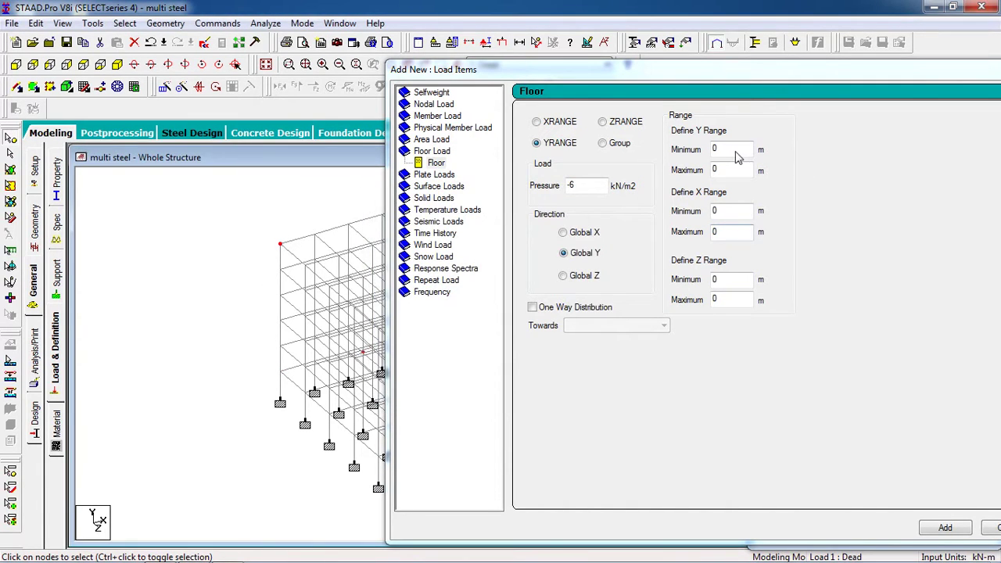
pyautogui.write('3')
pyautogui.press('Tab')
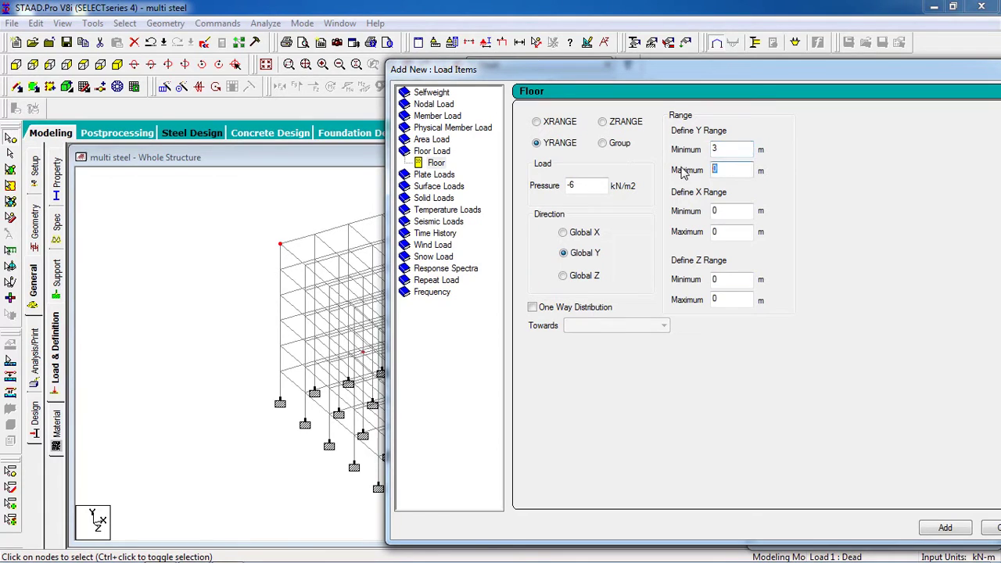
pyautogui.write('18')
pyautogui.moveTo(790, 62); pyautogui.dragTo(477, 34)
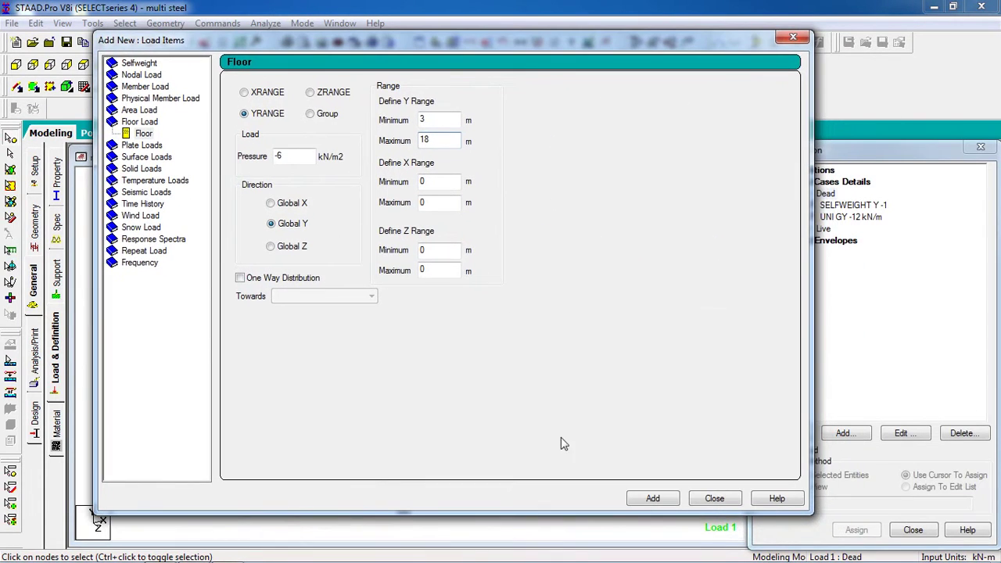
pyautogui.click(653, 501)
# Step: Assign the SELFWEIGHT Y -1 load to all members in view
pyautogui.click(714, 499)
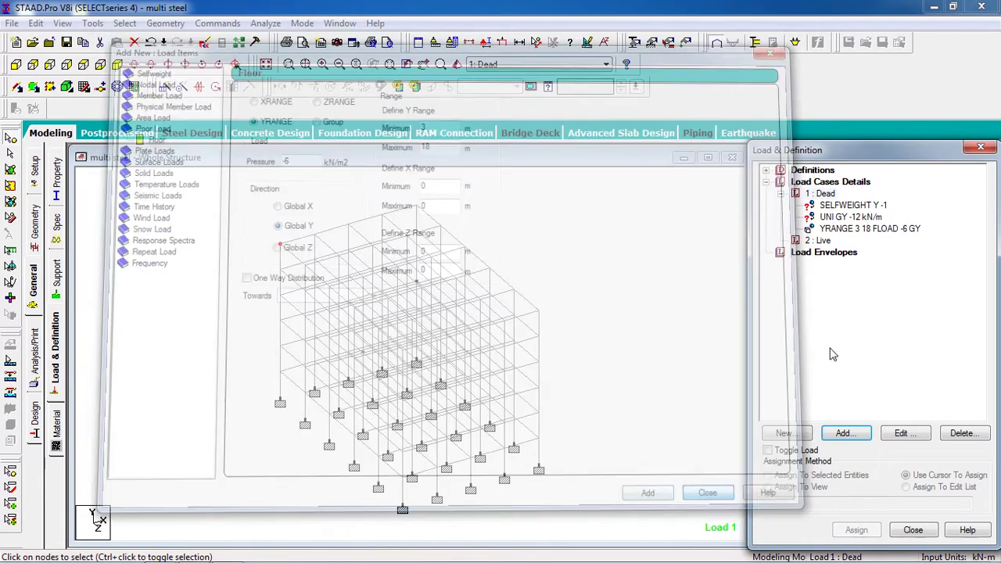
pyautogui.click(871, 206)
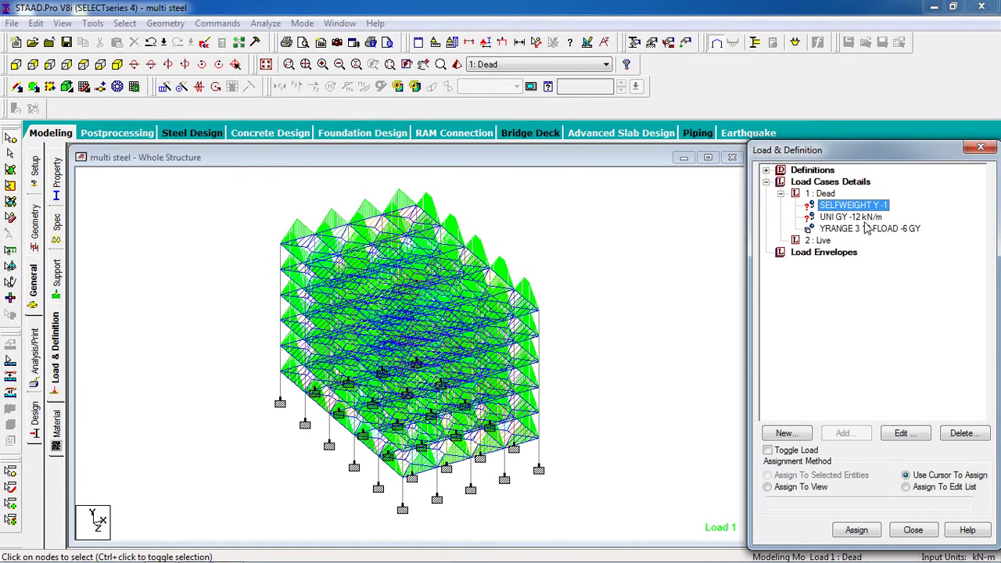
pyautogui.click(816, 488)
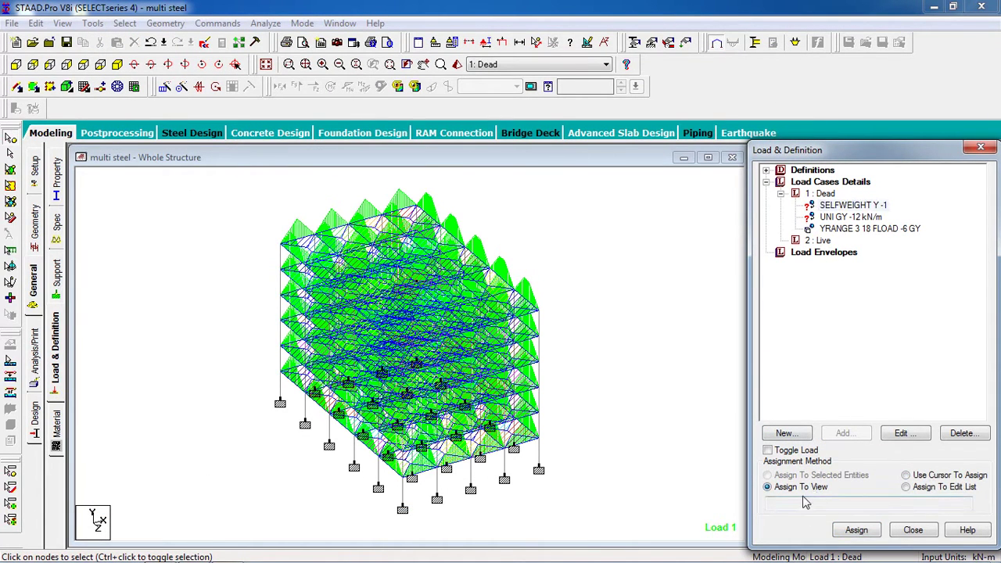
pyautogui.click(877, 528)
pyautogui.click(887, 383)
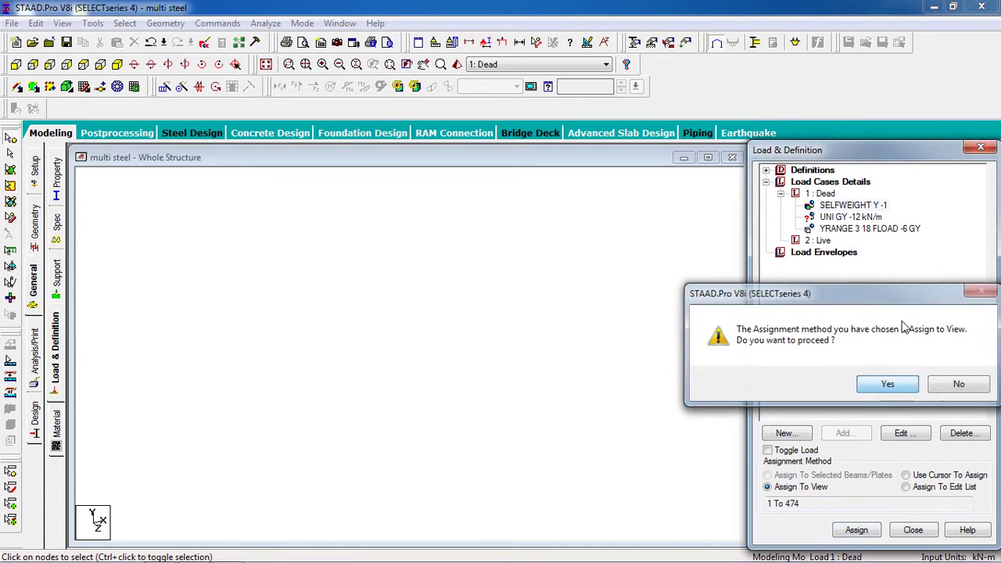
# Step: Assign the UNI GY -12 kN/m load to all beams parallel to X and Z
pyautogui.click(856, 217)
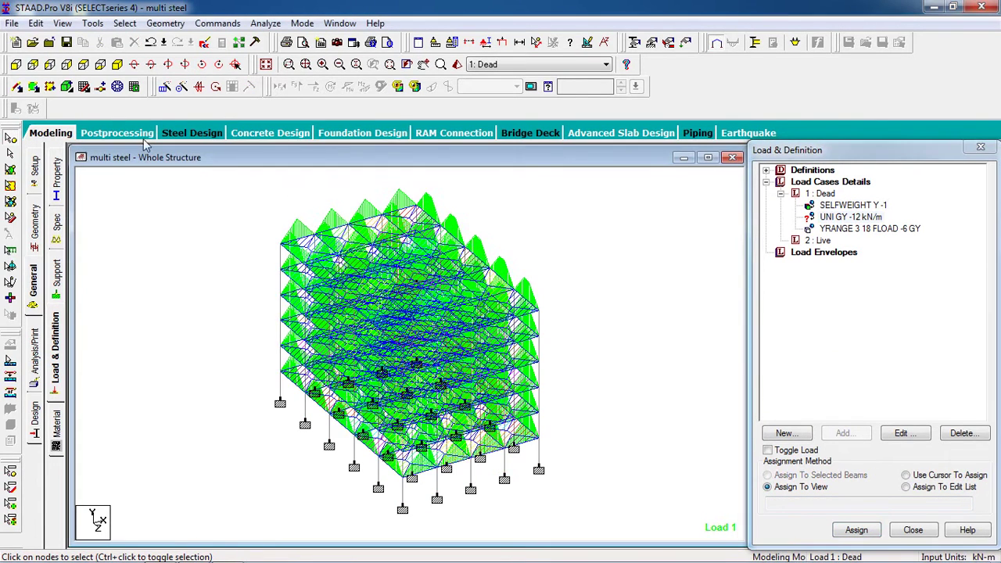
pyautogui.click(860, 217)
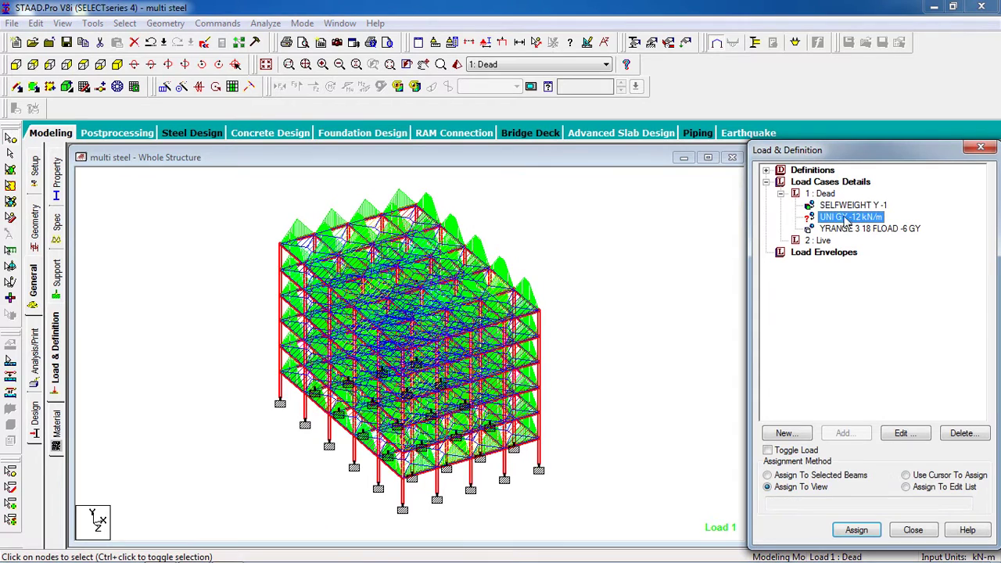
pyautogui.click(134, 25)
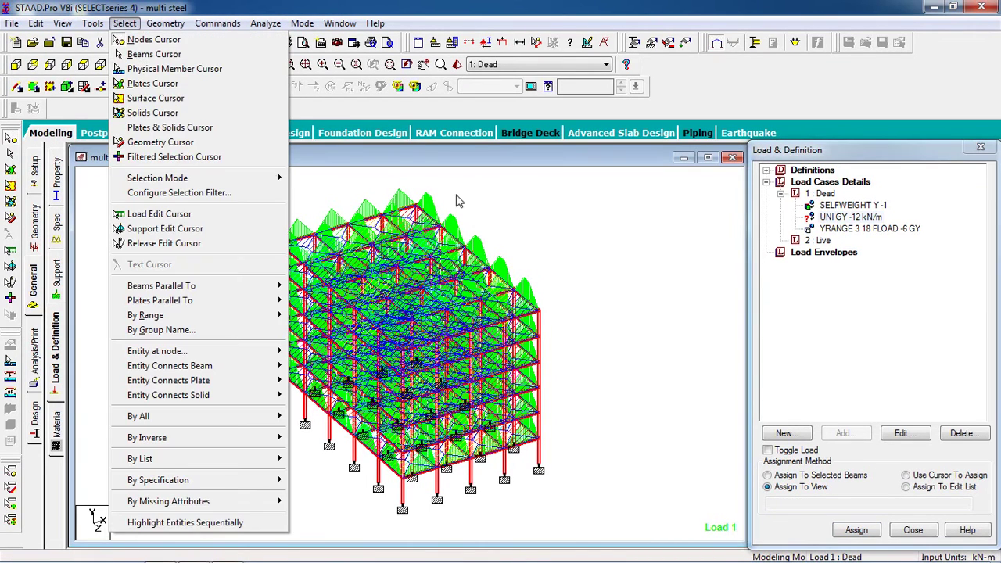
pyautogui.click(553, 213)
pyautogui.click(817, 218)
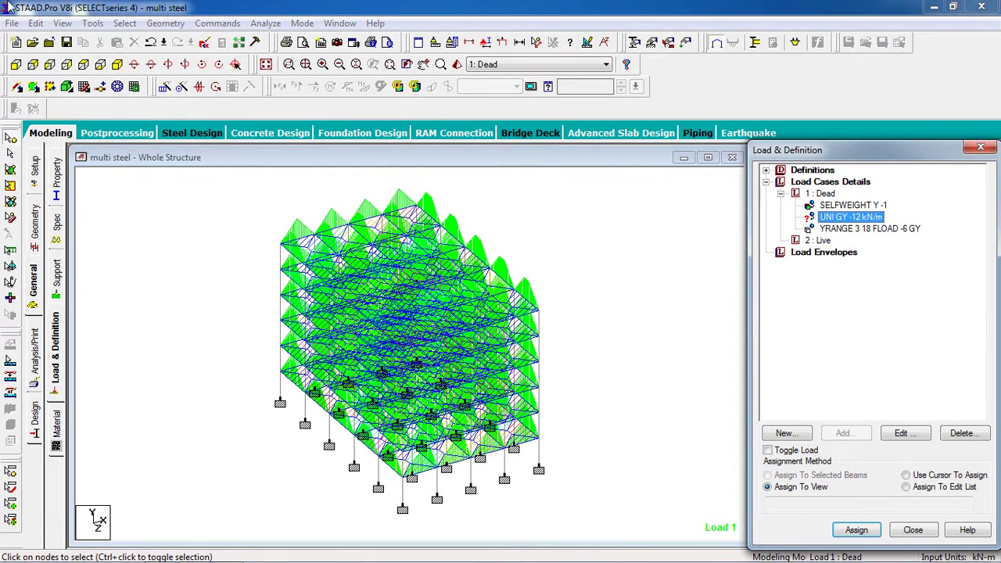
pyautogui.click(123, 23)
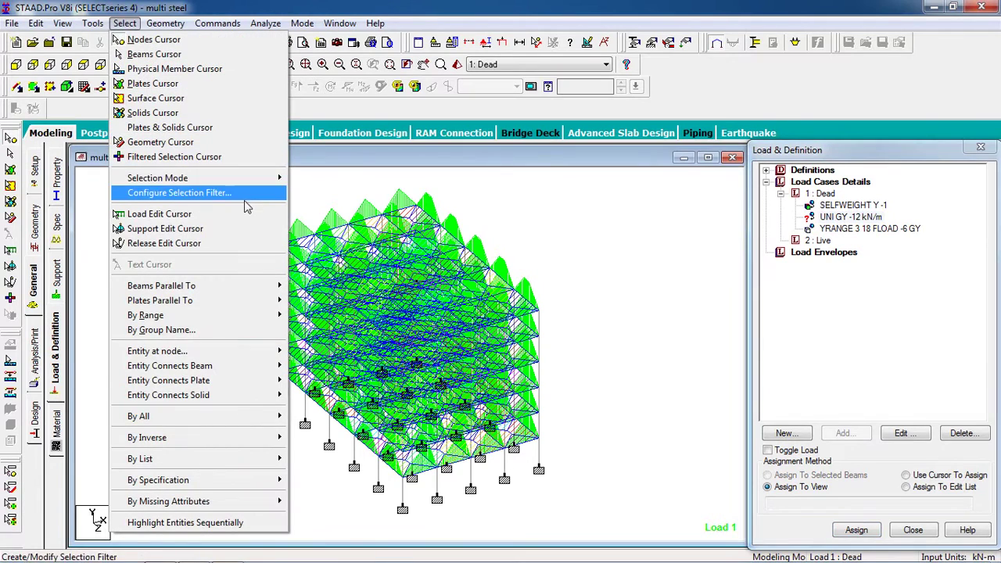
pyautogui.moveTo(258, 287)
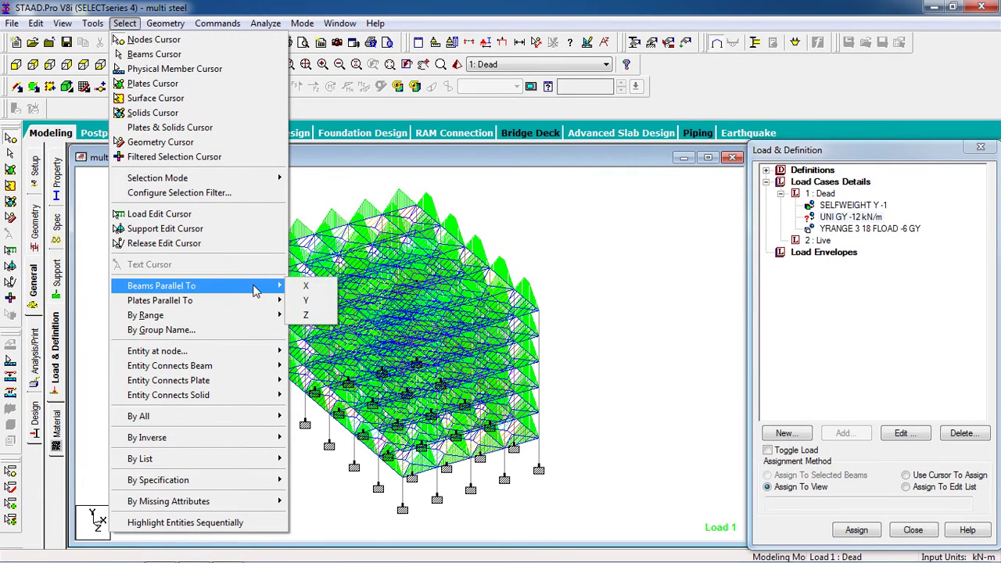
pyautogui.click(302, 284)
pyautogui.click(125, 23)
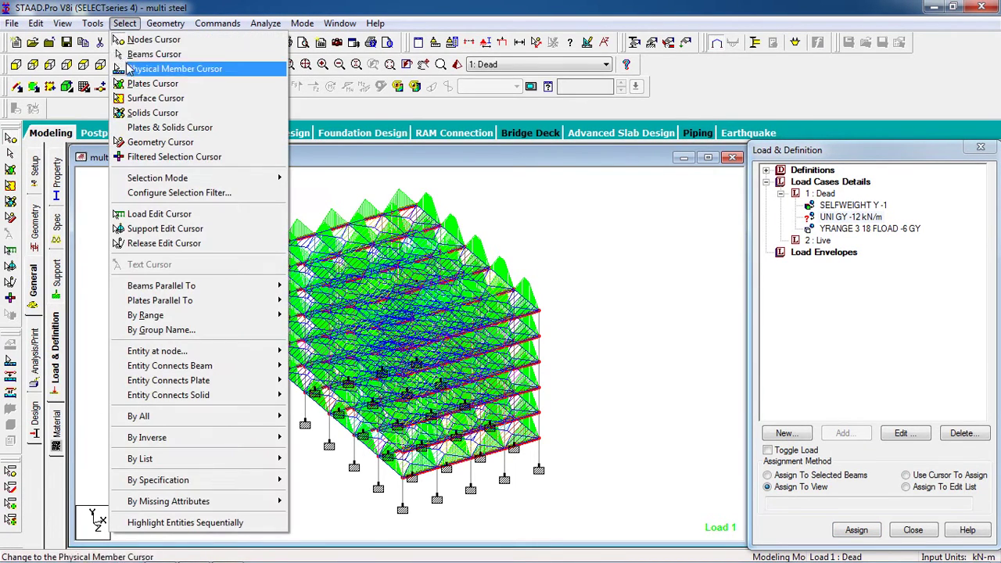
pyautogui.moveTo(227, 287)
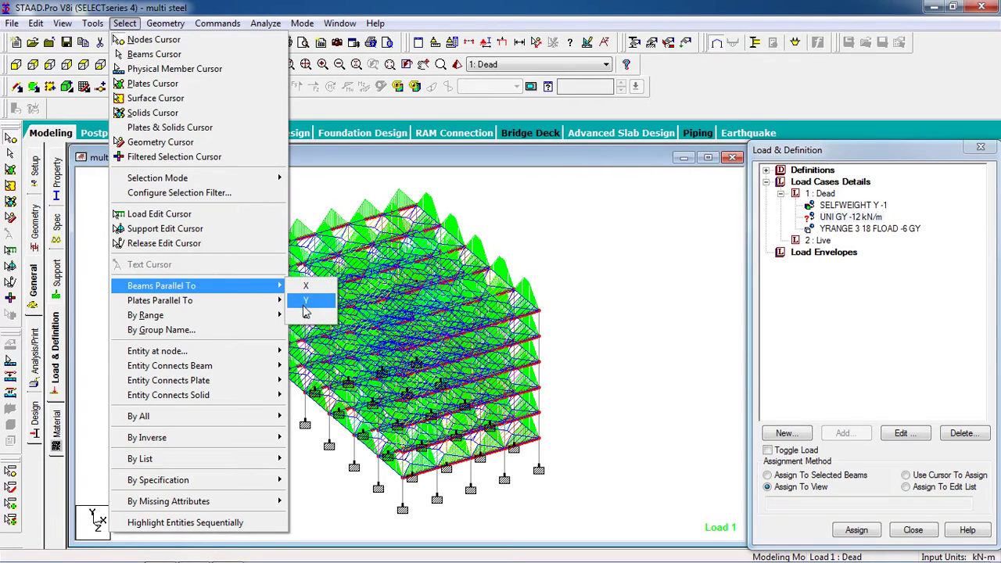
pyautogui.click(309, 315)
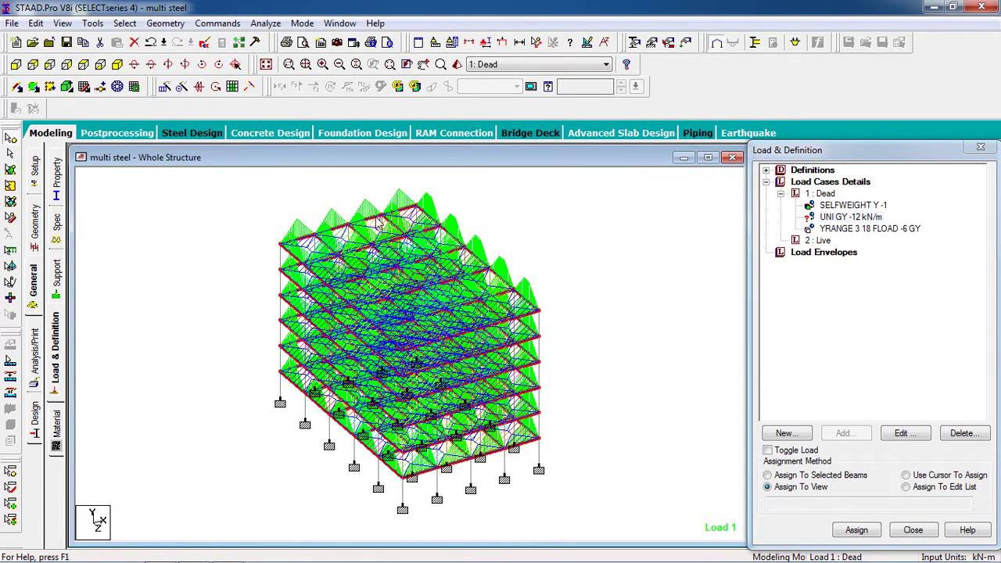
pyautogui.click(814, 477)
pyautogui.click(848, 532)
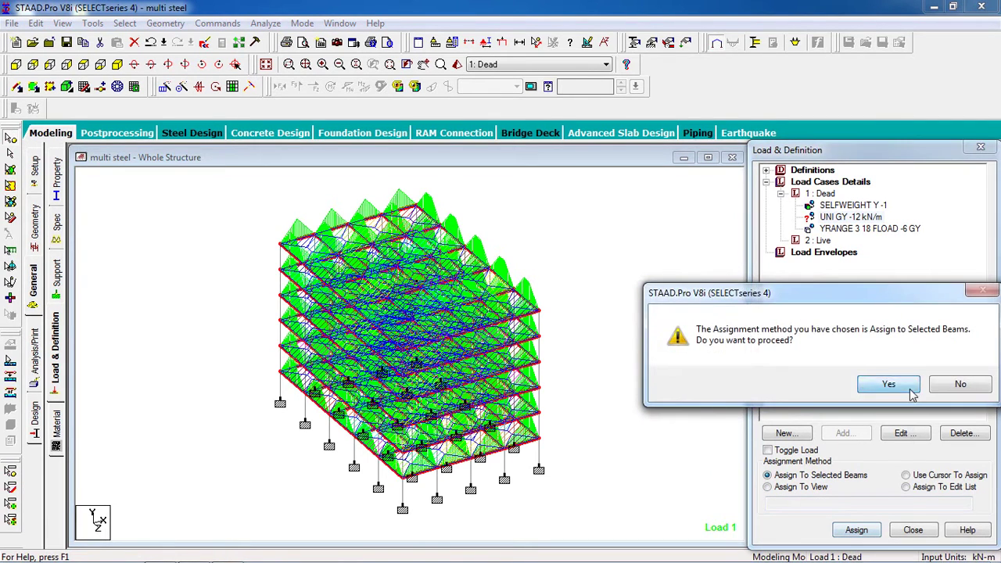
pyautogui.click(885, 382)
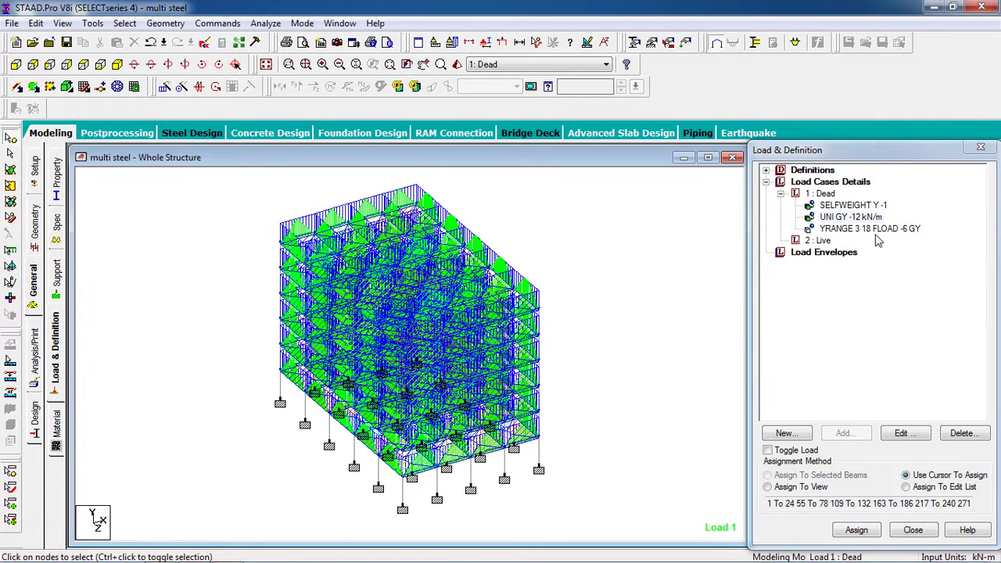
# Step: Review the dead load items, then make load case 2 Live active
pyautogui.click(853, 217)
pyautogui.click(852, 205)
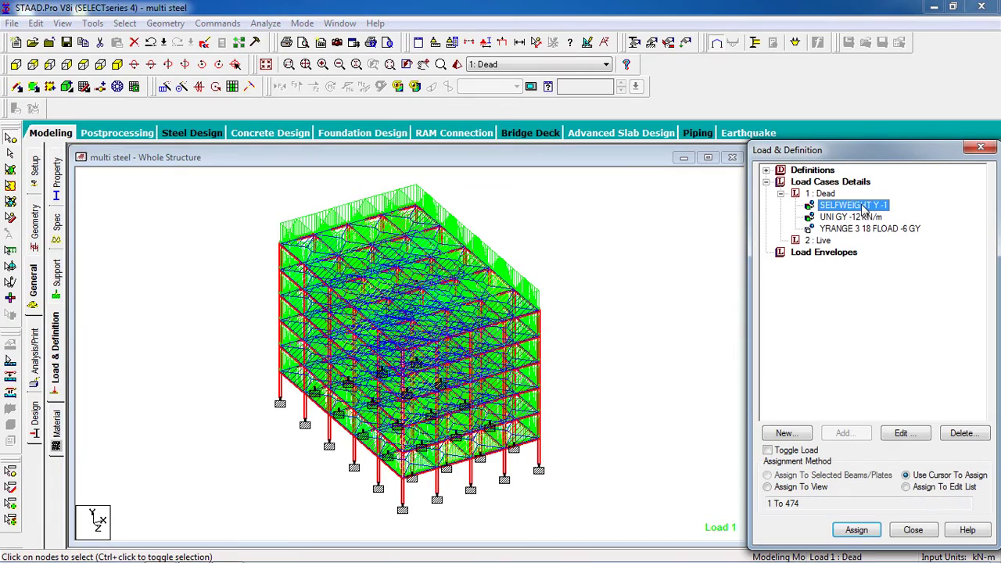
pyautogui.click(611, 299)
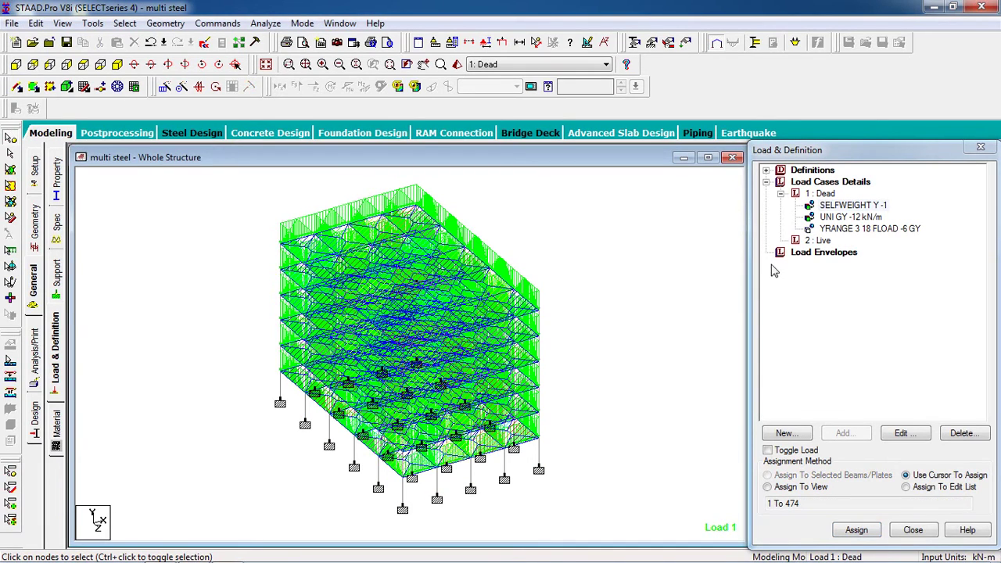
pyautogui.click(818, 240)
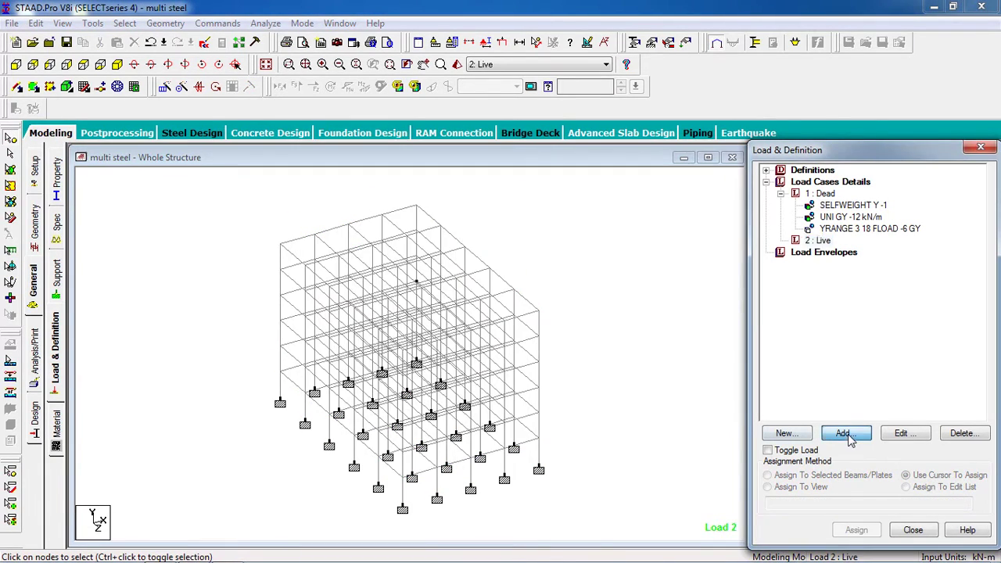
# Step: Define a floor load of -2 kN/m² for the Live case over Y 3 to 18 m
pyautogui.click(845, 433)
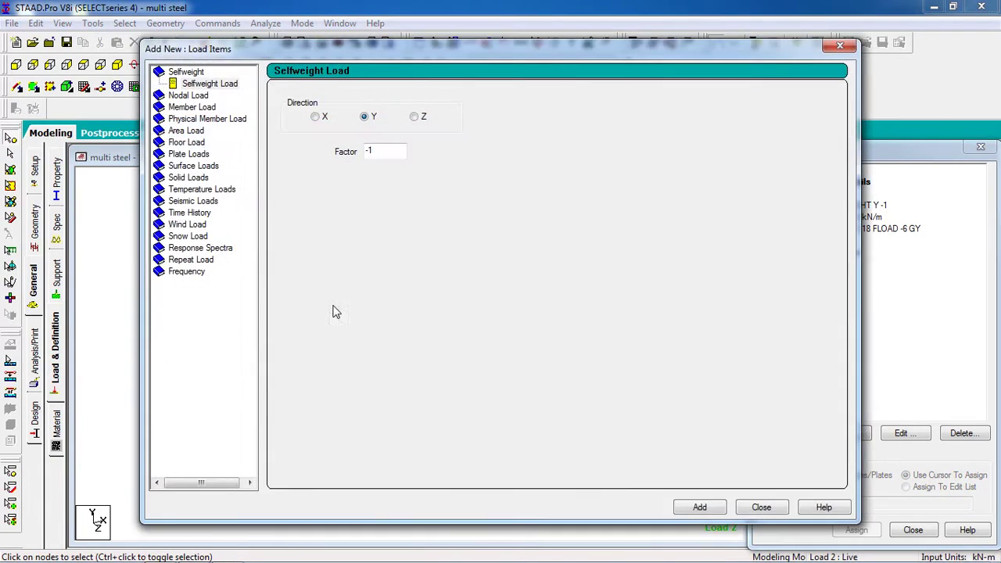
pyautogui.click(185, 143)
pyautogui.doubleClick(315, 164)
pyautogui.write('-2')
pyautogui.doubleClick(471, 128)
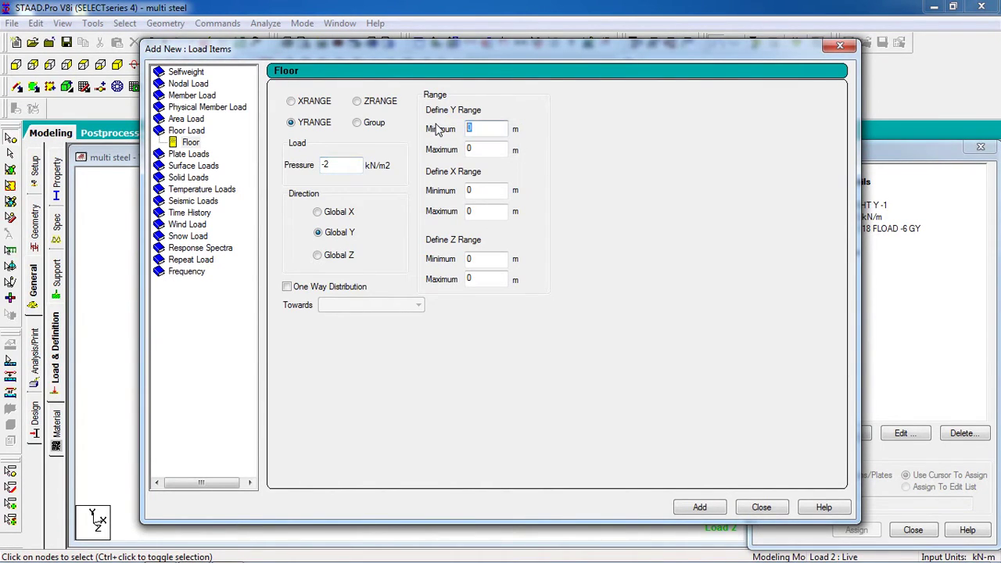
pyautogui.write('3')
pyautogui.moveTo(479, 151); pyautogui.dragTo(459, 151)
pyautogui.write('18')
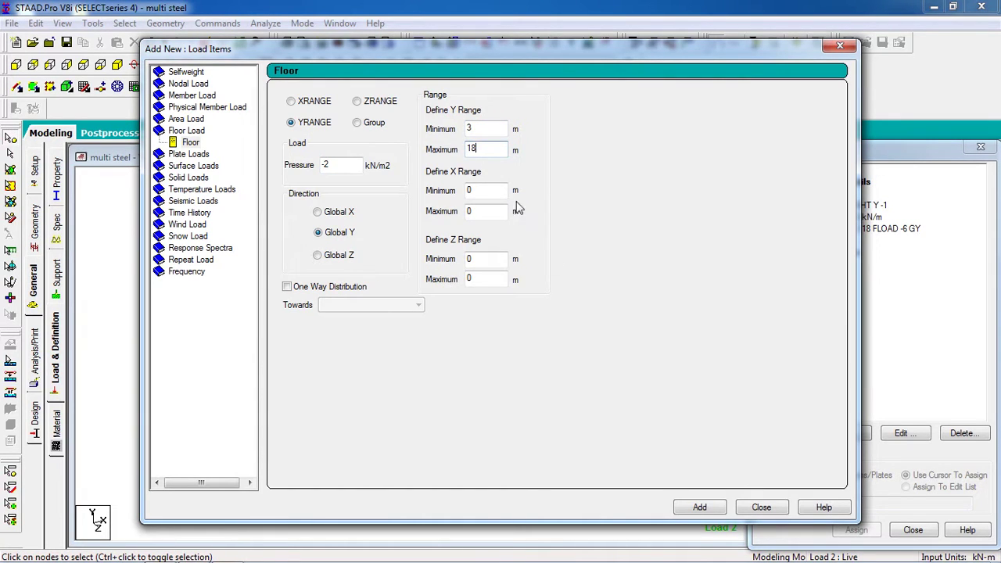
# Step: Add the floor load to load case 2 Live and display it on the model
pyautogui.click(704, 510)
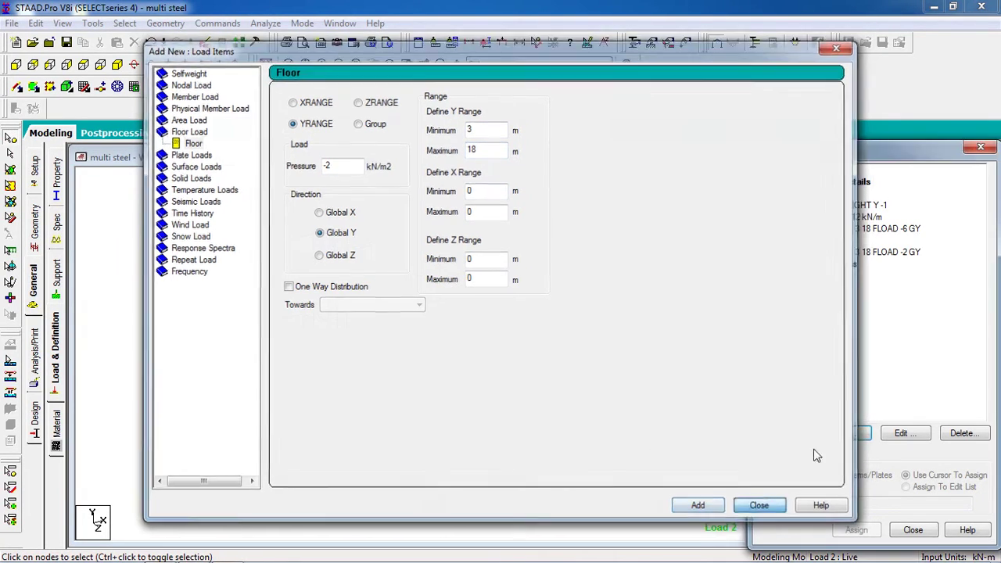
pyautogui.click(759, 509)
pyautogui.click(850, 255)
pyautogui.click(676, 313)
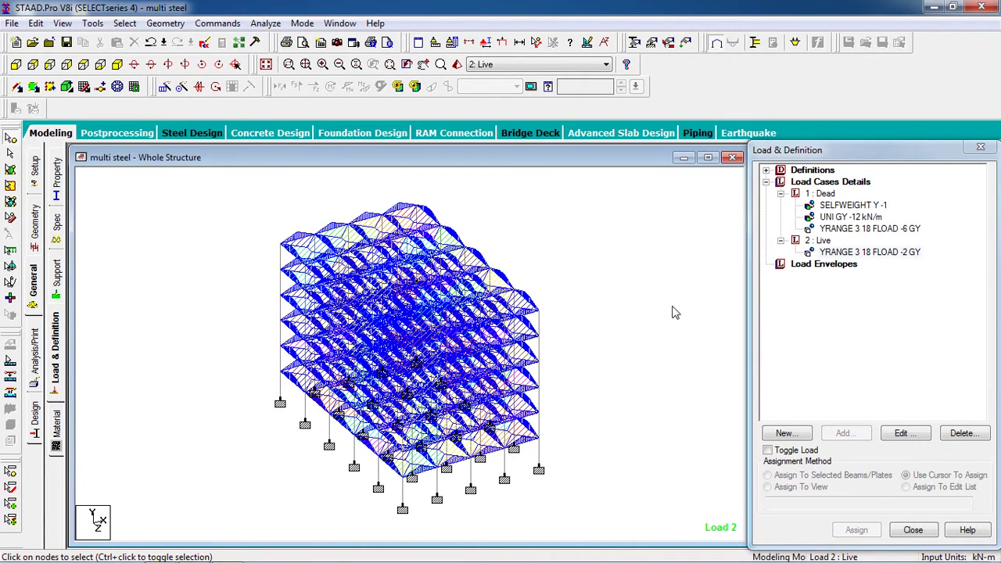
pyautogui.click(826, 184)
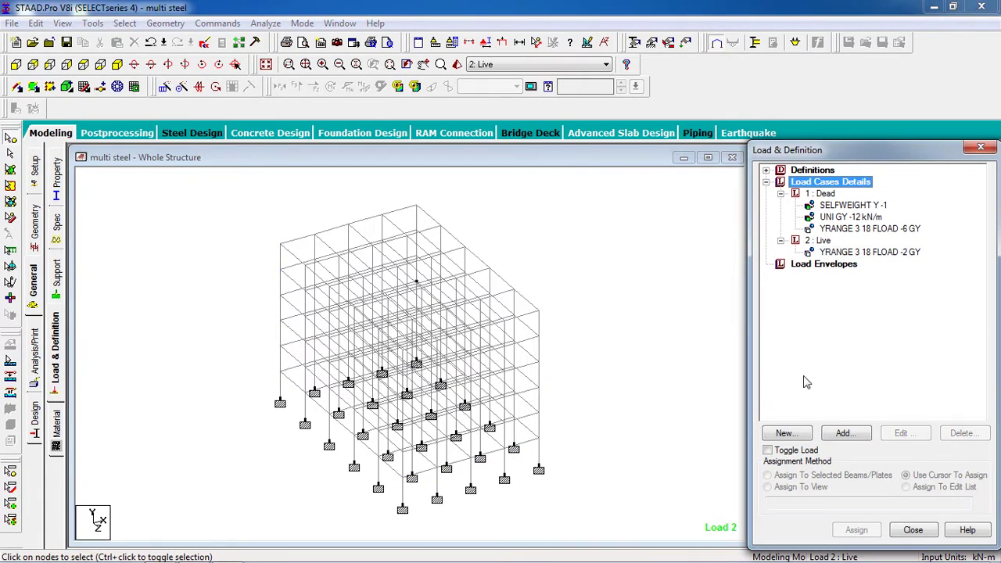
# Step: Switch the new load case to automatic load combination using the Indian Code
pyautogui.click(847, 434)
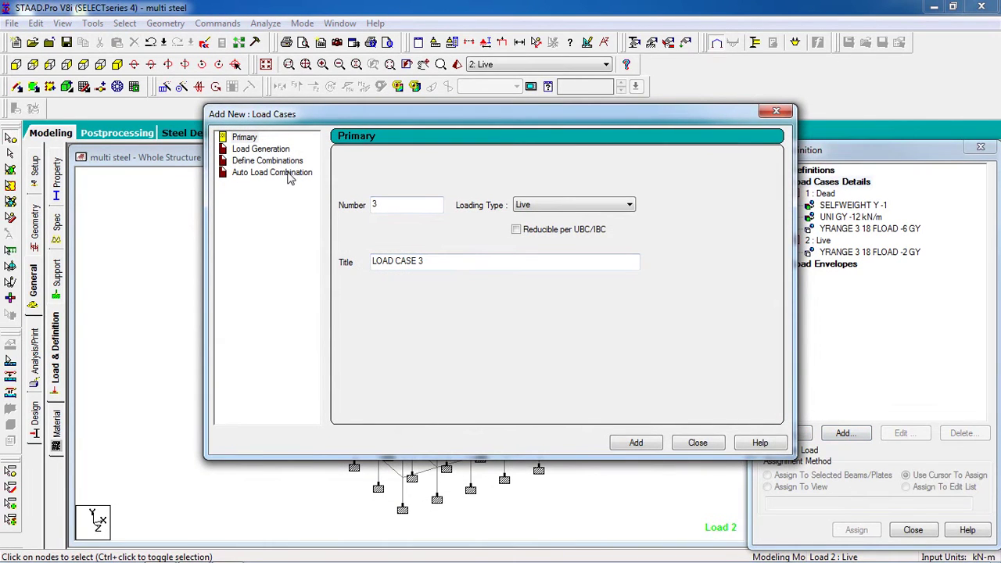
pyautogui.click(269, 161)
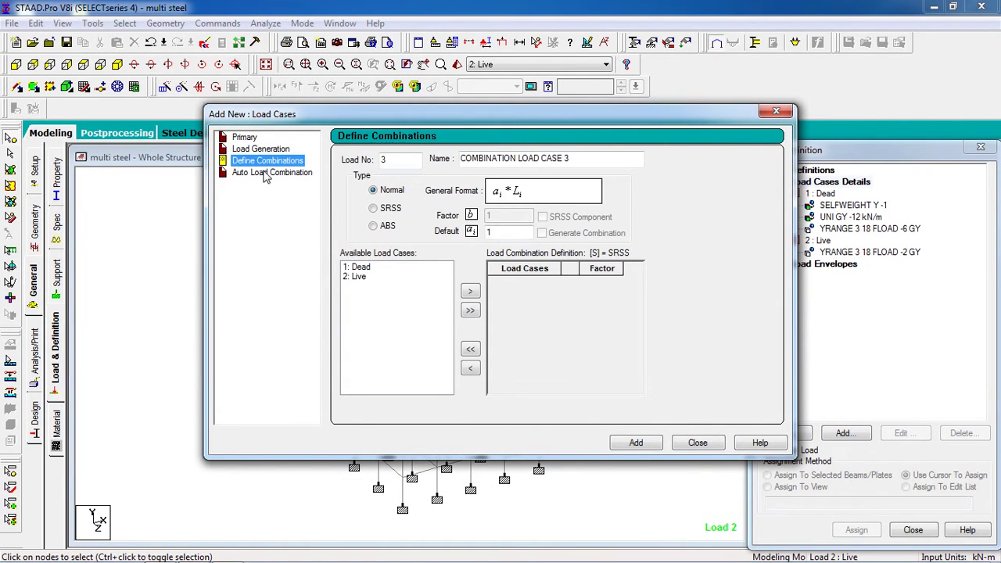
pyautogui.click(266, 173)
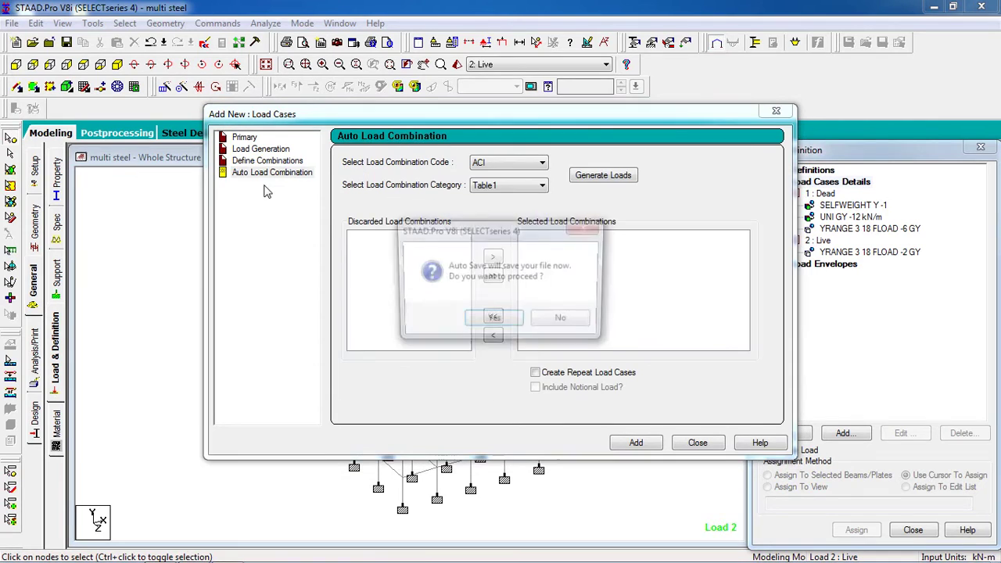
pyautogui.click(552, 321)
pyautogui.click(255, 173)
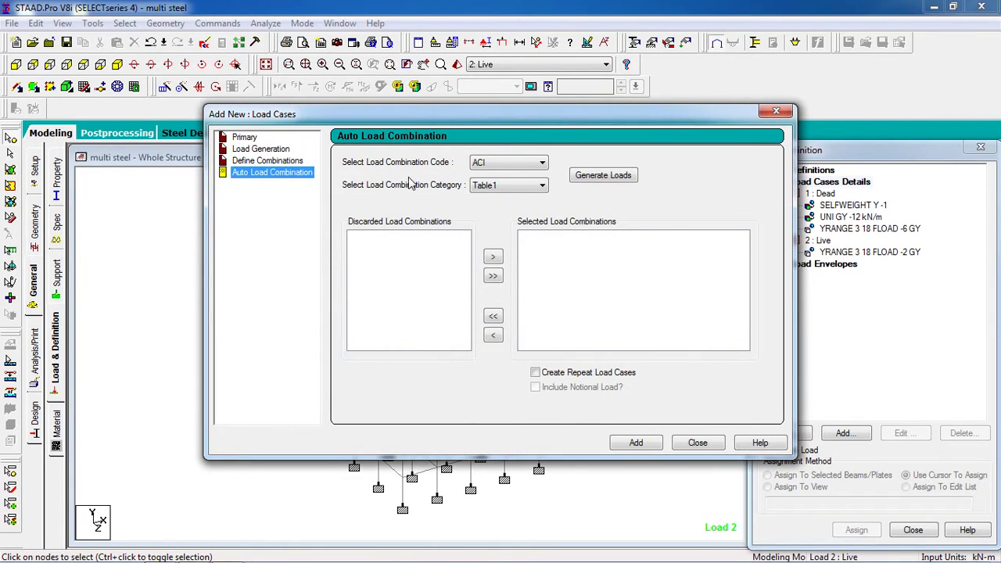
pyautogui.click(483, 166)
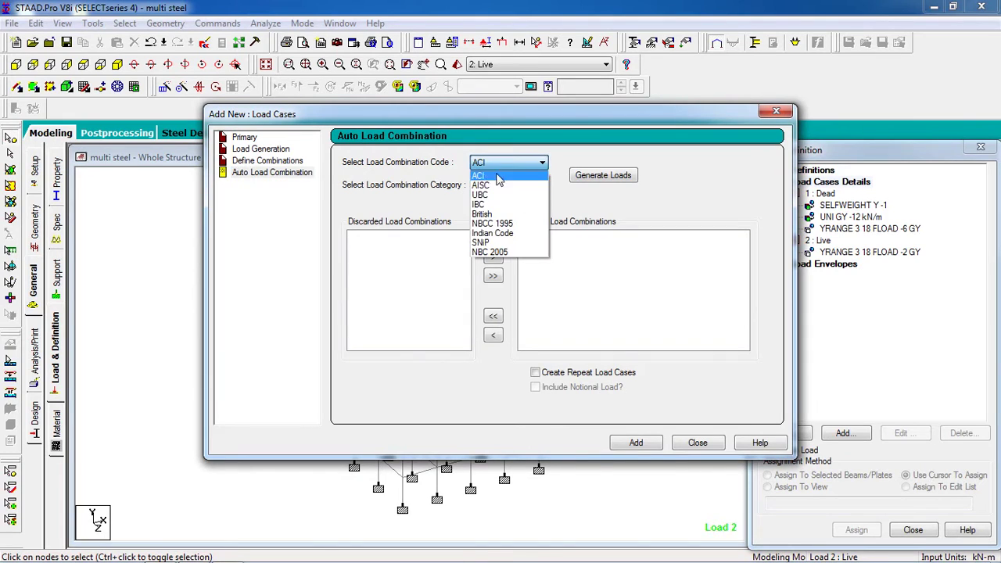
pyautogui.click(531, 235)
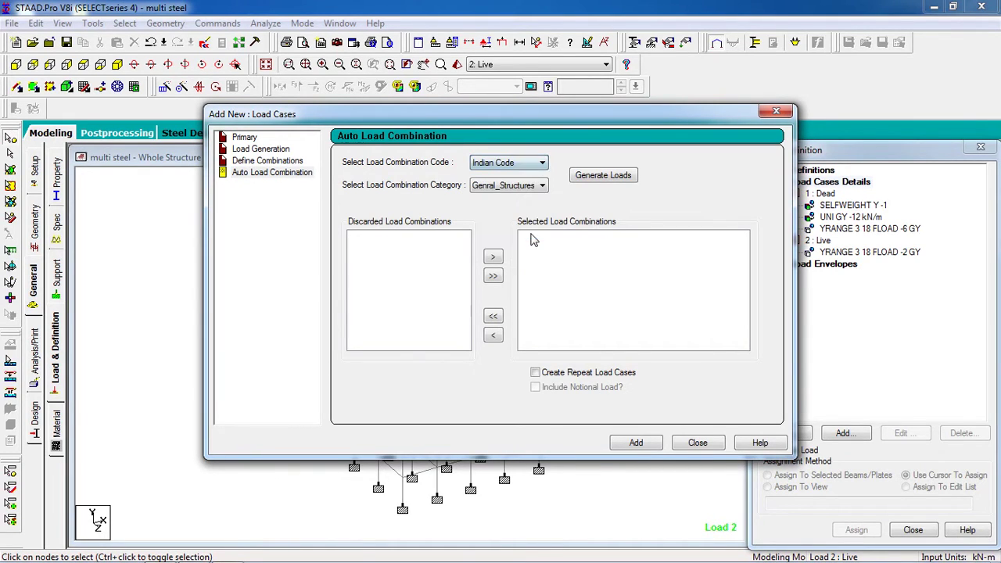
# Step: Generate the four Genral_Structures combinations and add them as load cases 3 to 6
pyautogui.click(530, 189)
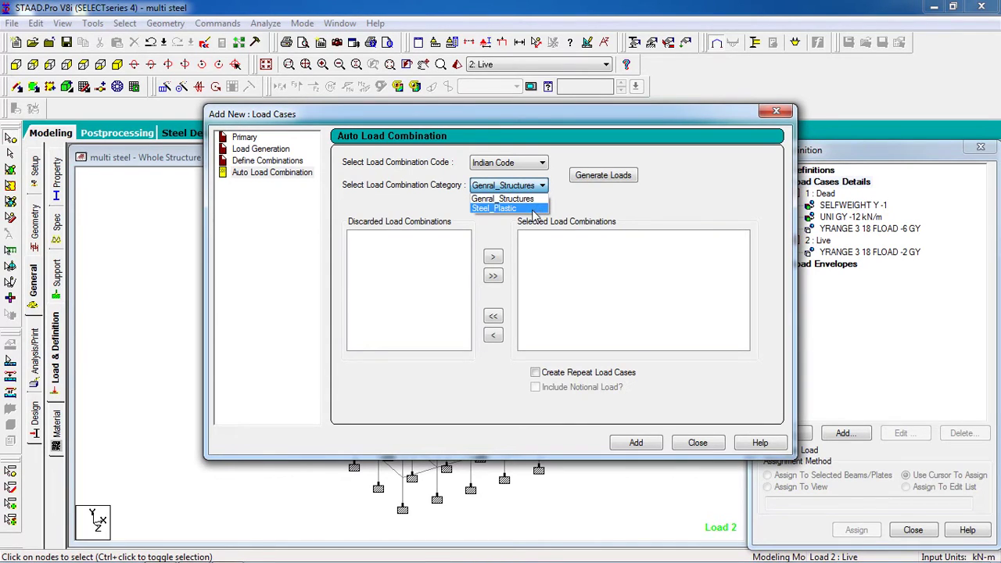
pyautogui.click(532, 199)
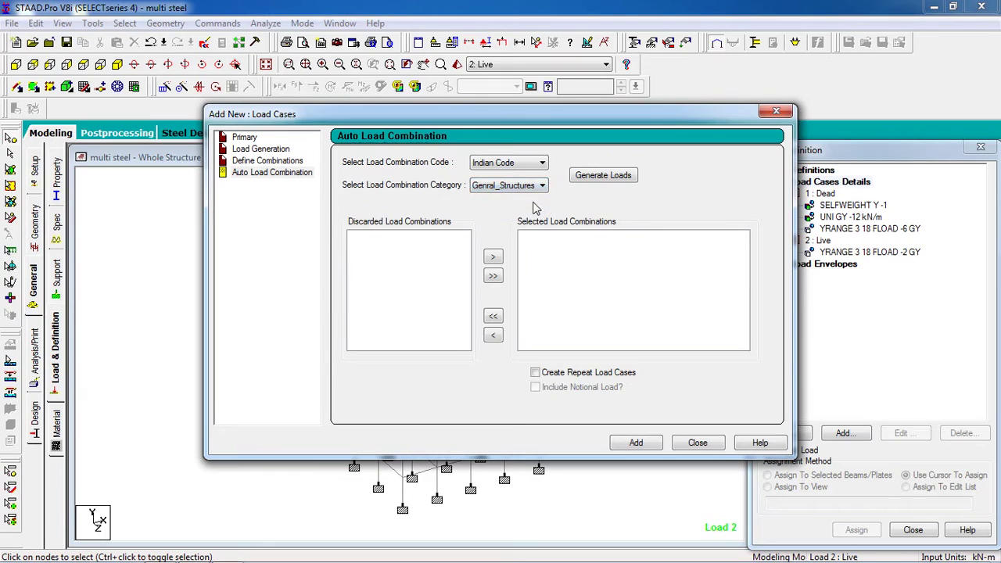
pyautogui.click(593, 185)
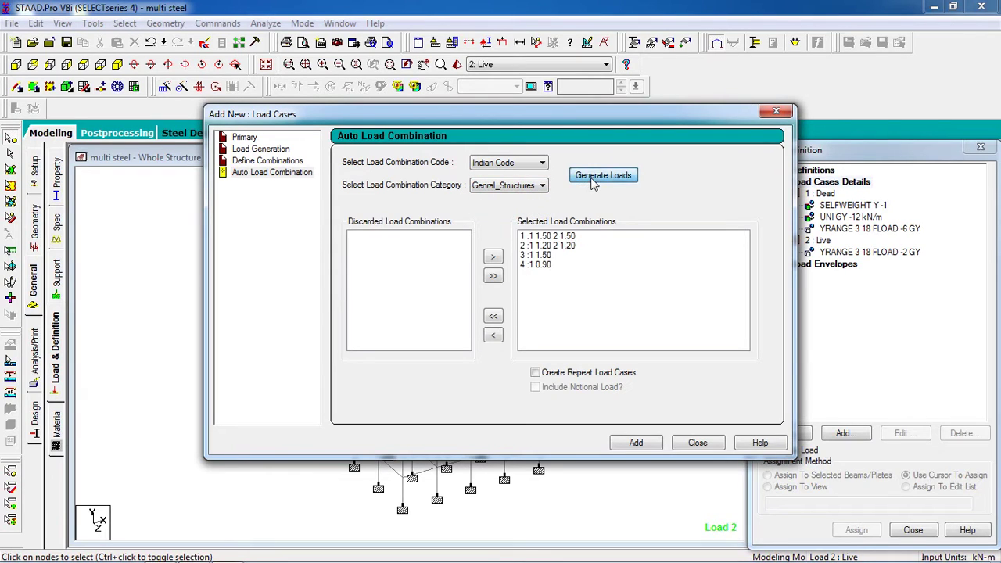
pyautogui.click(636, 444)
pyautogui.click(695, 443)
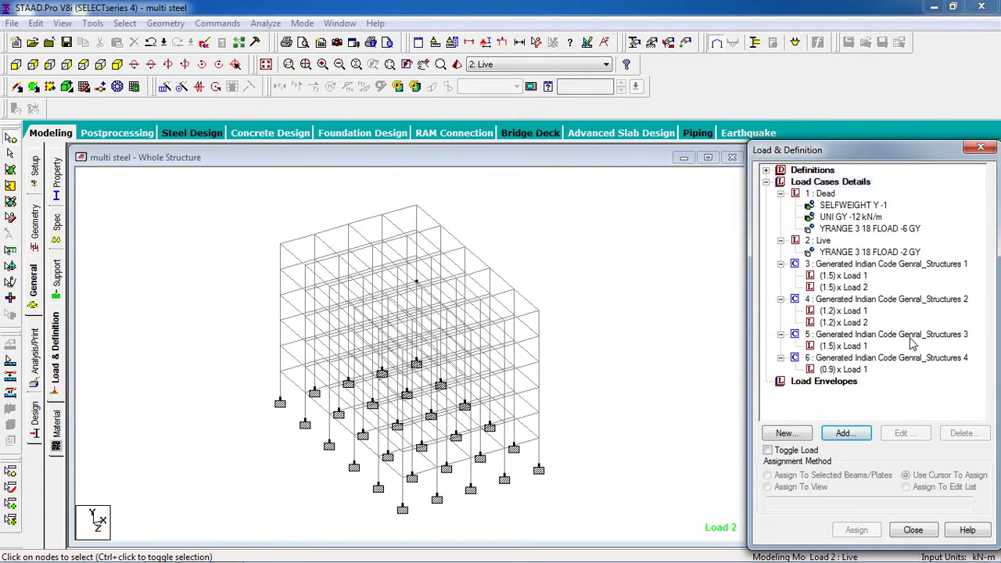
pyautogui.click(911, 336)
# Step: Add a Perform Analysis (No Print) command with load case 6 active
pyautogui.click(907, 360)
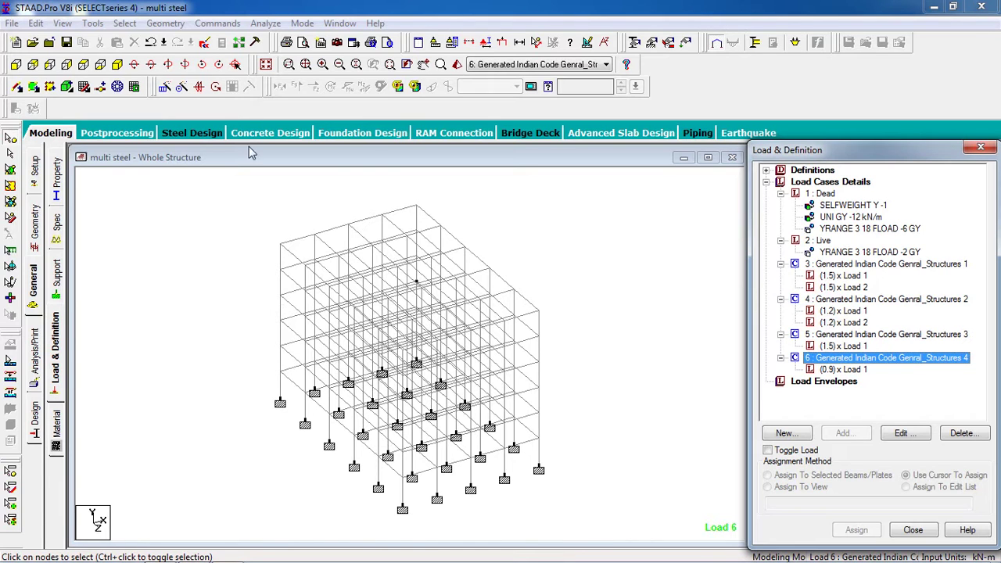
pyautogui.click(218, 24)
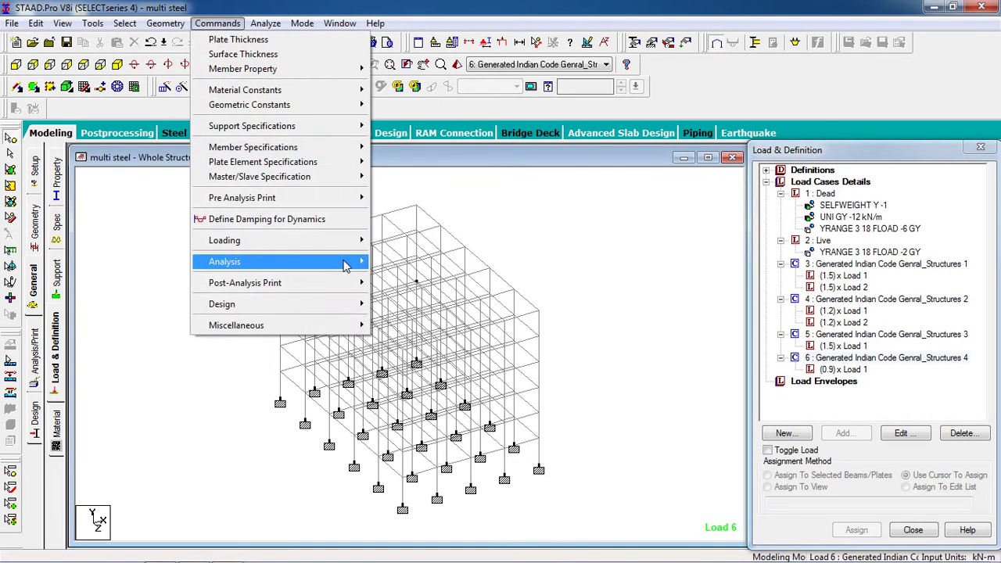
pyautogui.moveTo(347, 261)
pyautogui.click(410, 262)
pyautogui.click(449, 373)
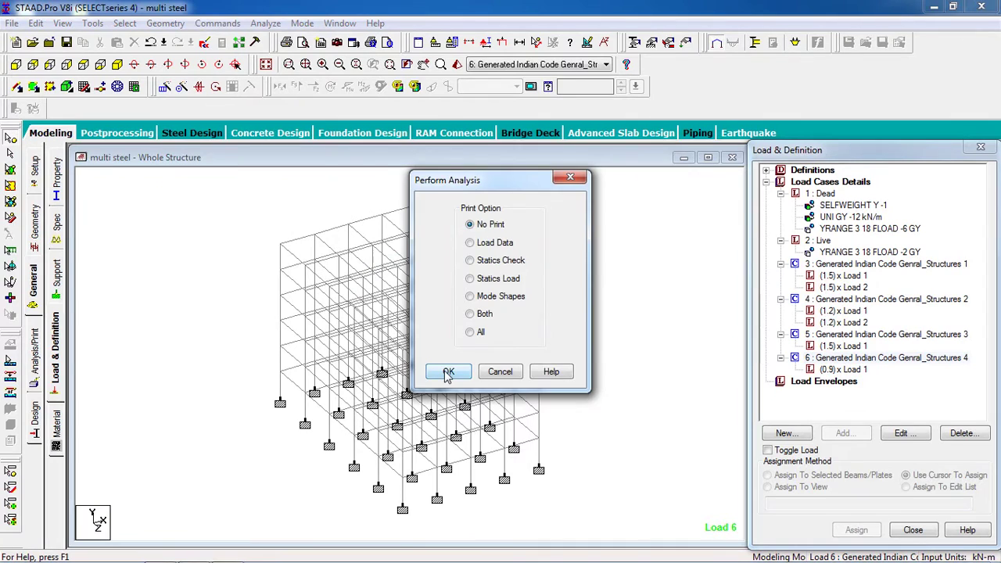
# Step: Save and run the analysis, closing the report showing 0 errors and 0 warnings
pyautogui.click(266, 24)
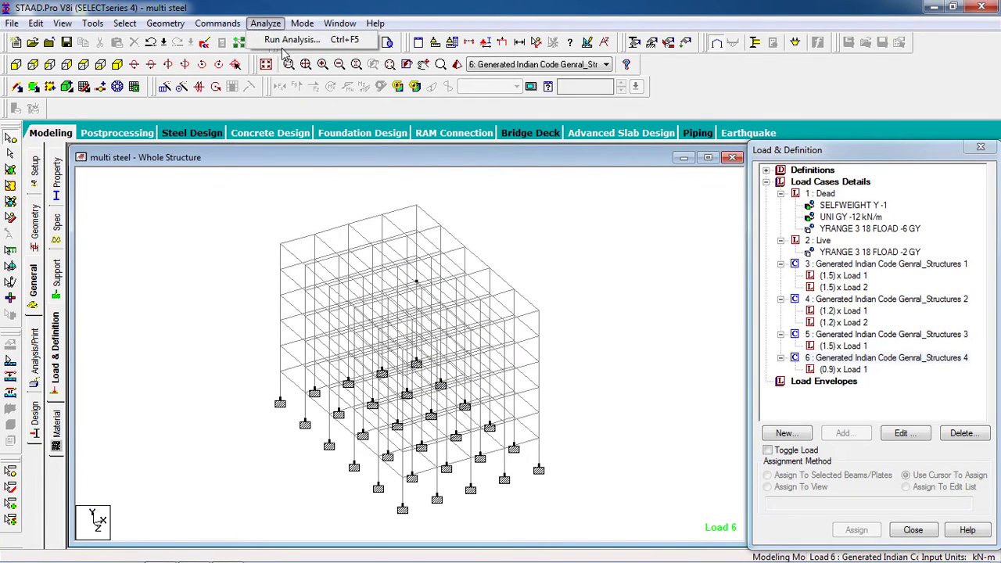
pyautogui.click(280, 39)
pyautogui.click(403, 307)
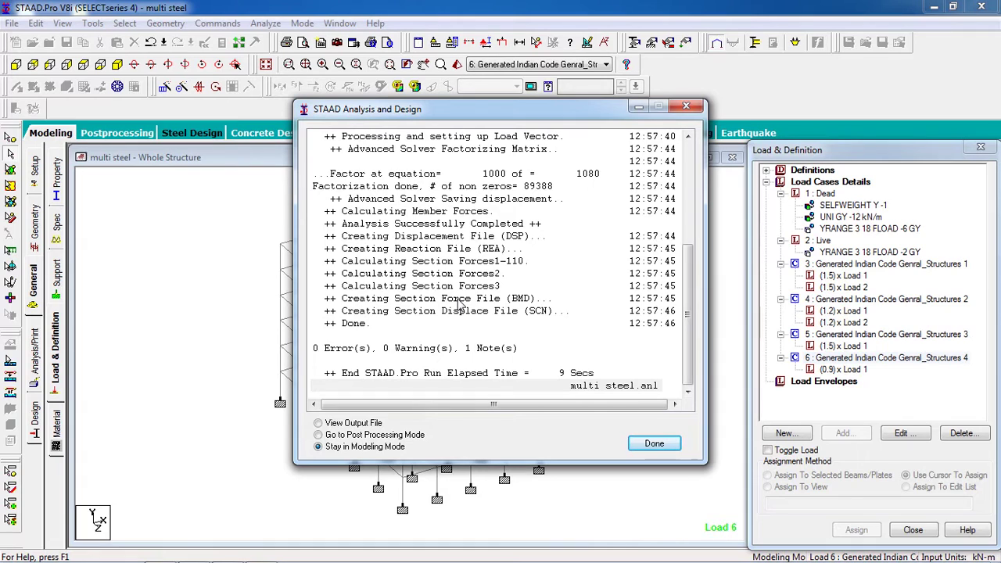
pyautogui.click(654, 444)
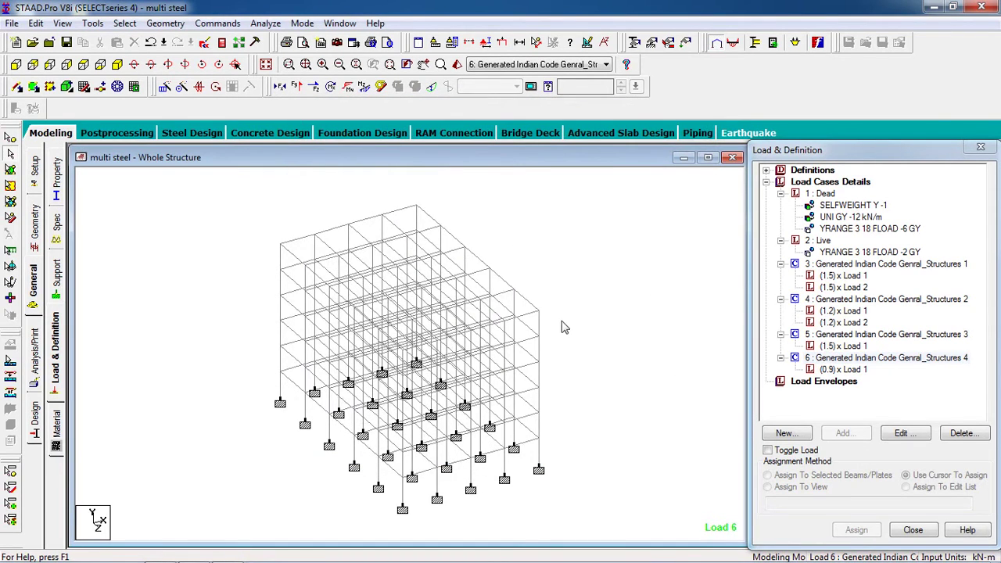
pyautogui.click(193, 135)
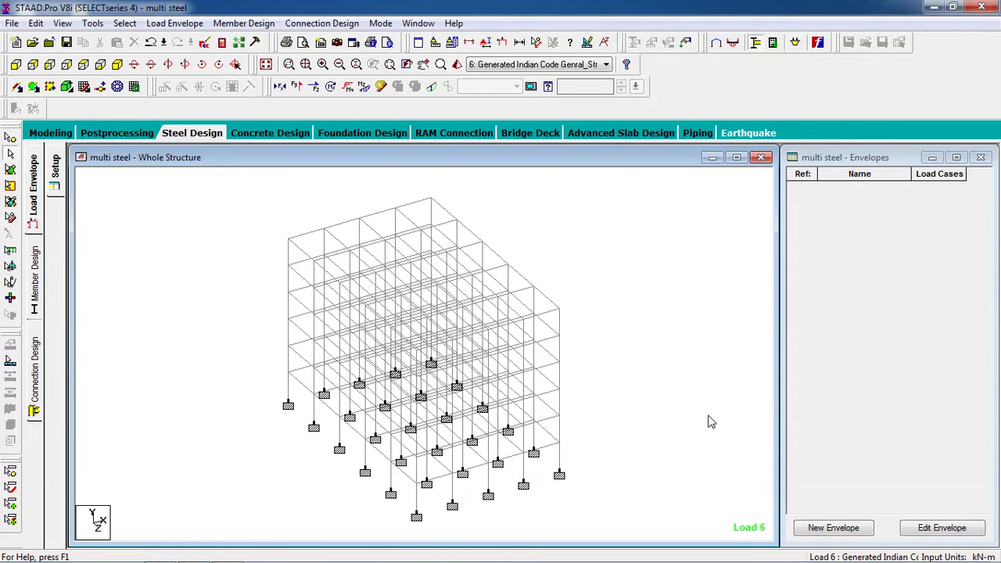
# Step: Create Design Envelope 1 from load cases 3, 4, 5 and 6, then show Member Design
pyautogui.click(853, 531)
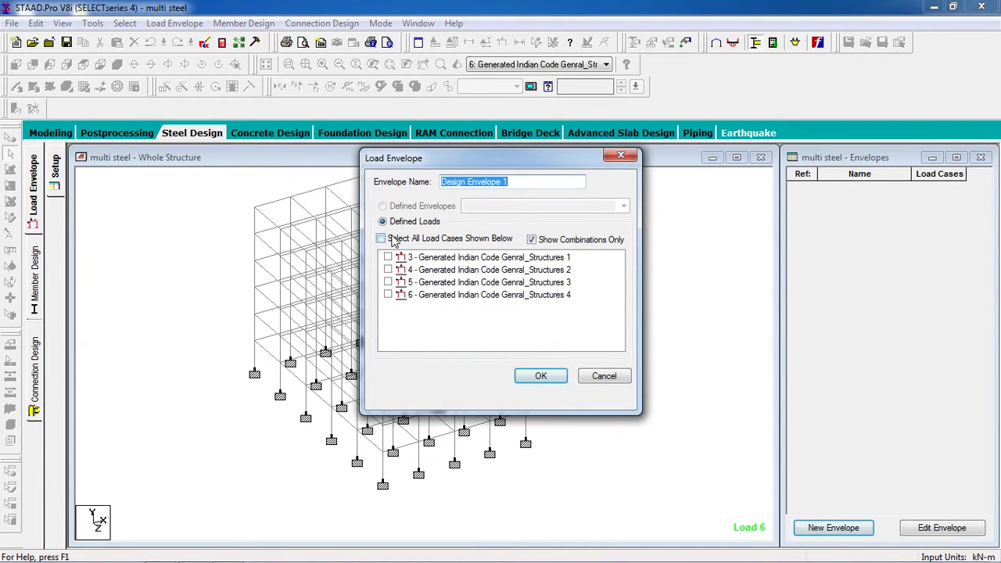
pyautogui.click(381, 239)
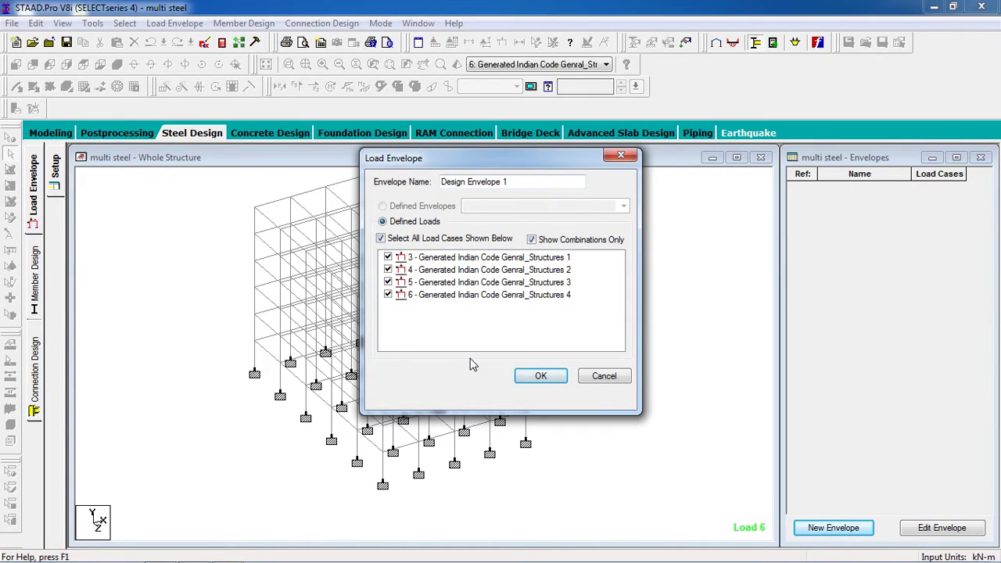
pyautogui.click(539, 378)
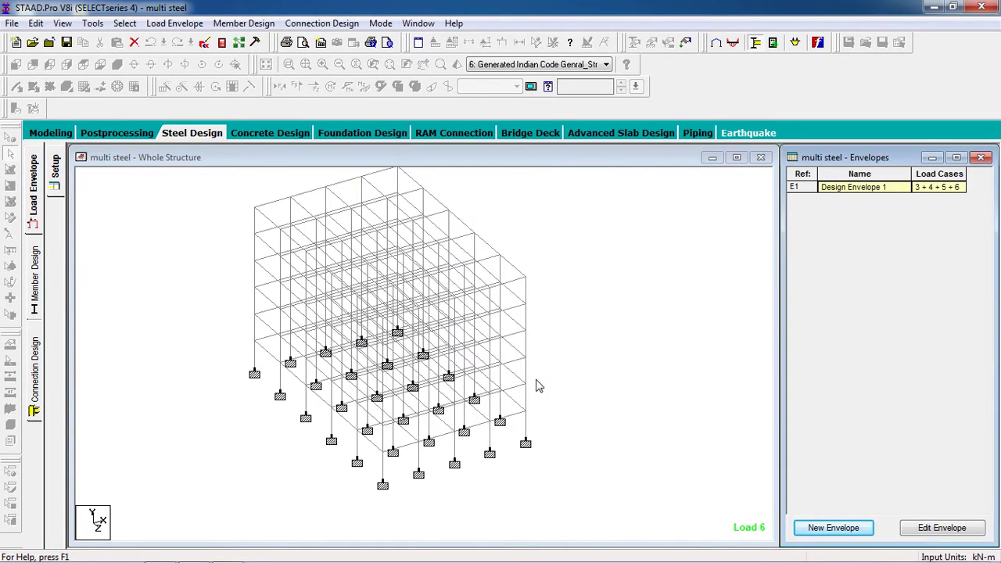
pyautogui.click(36, 280)
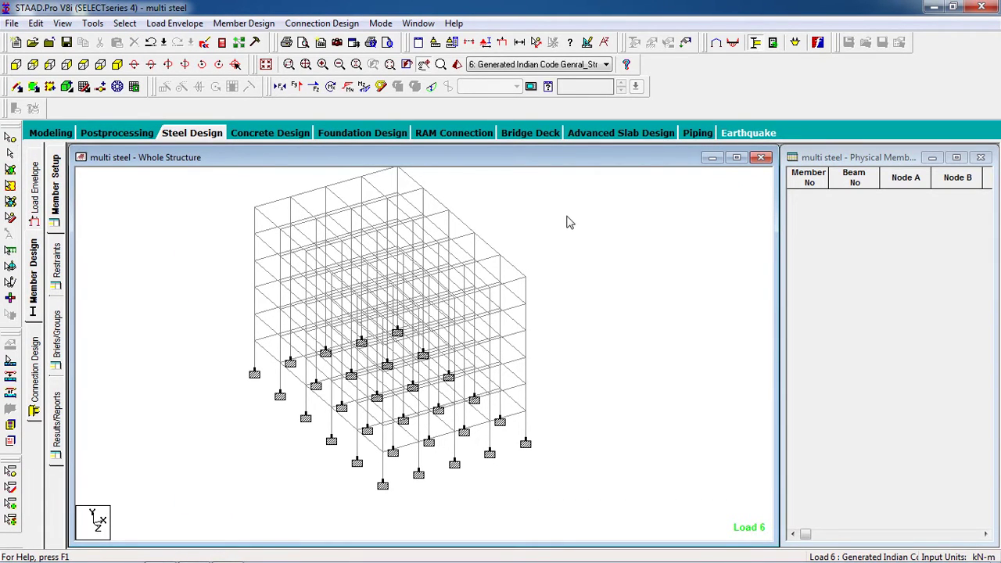
# Step: Select all beams parallel to the X axis and to the Z axis
pyautogui.scroll(-2, 568, 222)
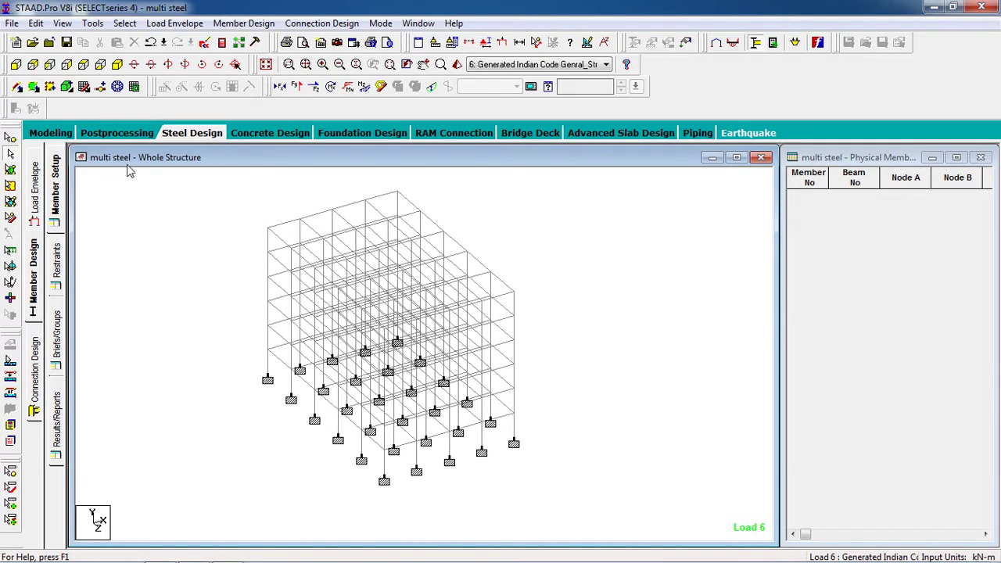
pyautogui.click(124, 23)
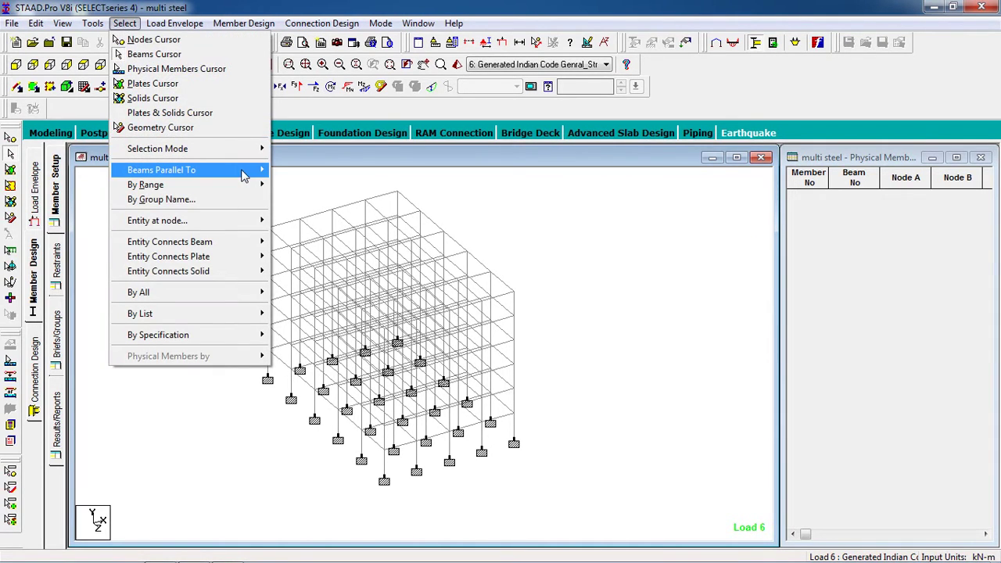
pyautogui.moveTo(243, 176)
pyautogui.click(273, 173)
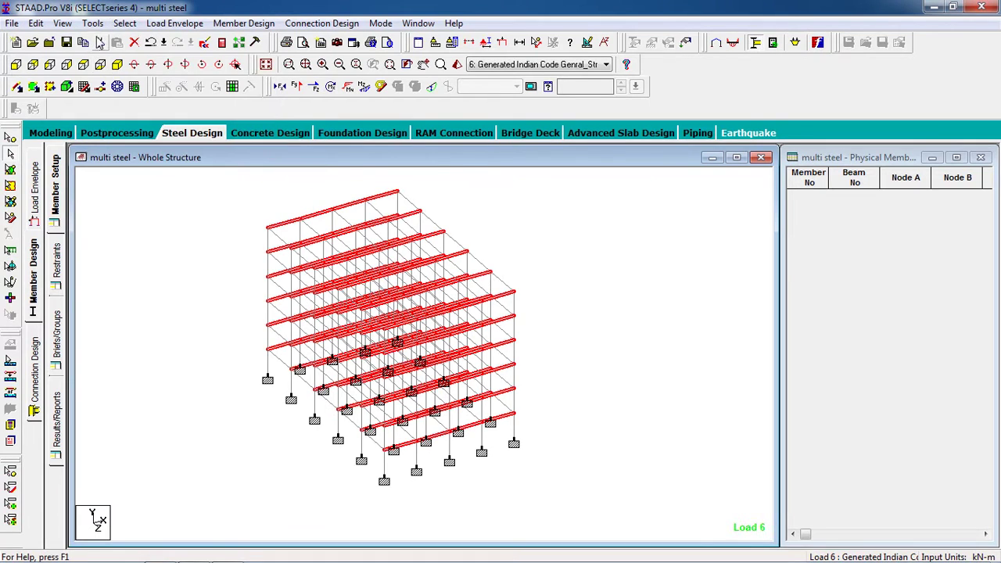
pyautogui.click(124, 23)
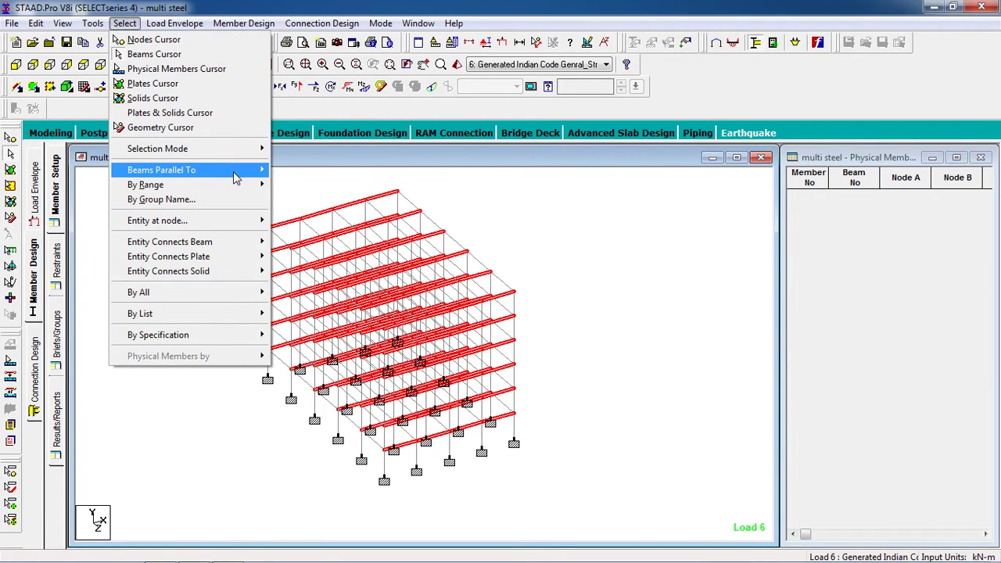
pyautogui.moveTo(235, 170)
pyautogui.click(288, 202)
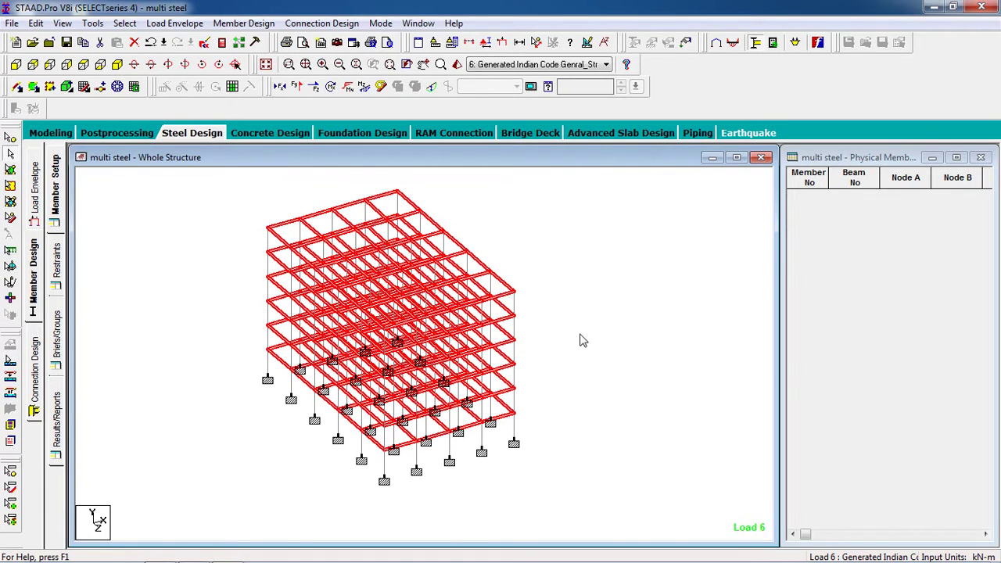
# Step: Auto-form the selected X and Z beams into physical members M1–M66
pyautogui.click(246, 23)
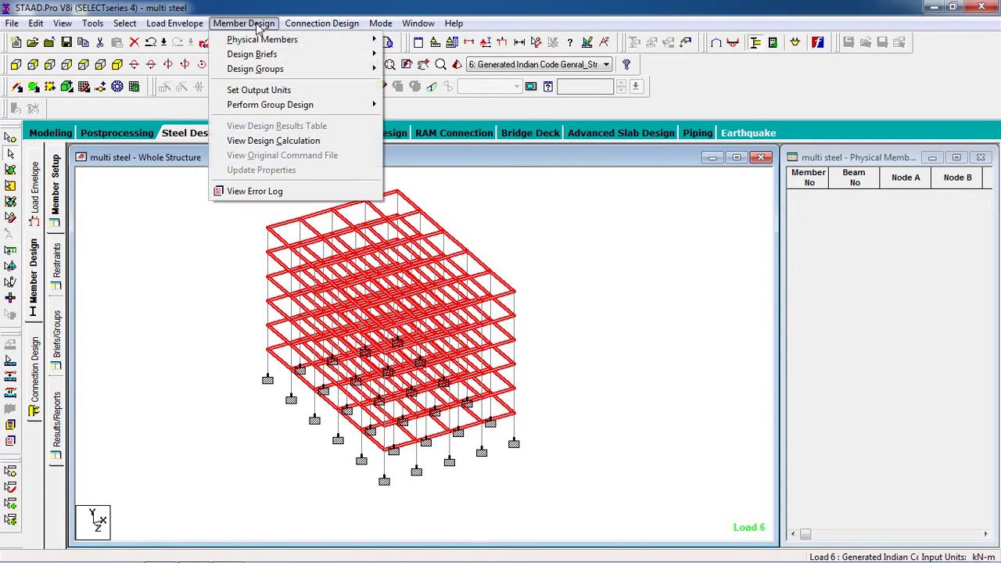
pyautogui.moveTo(261, 40)
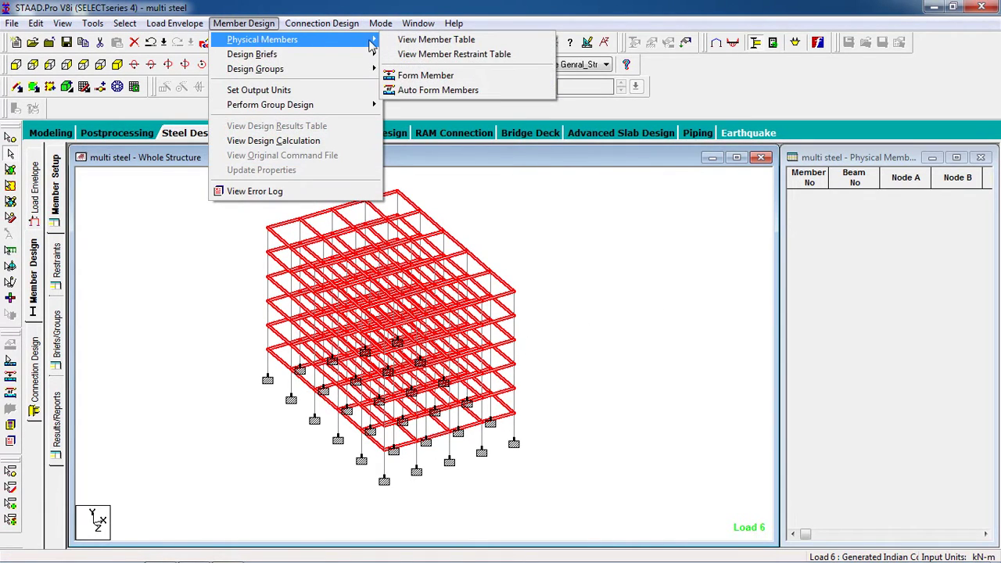
pyautogui.click(446, 90)
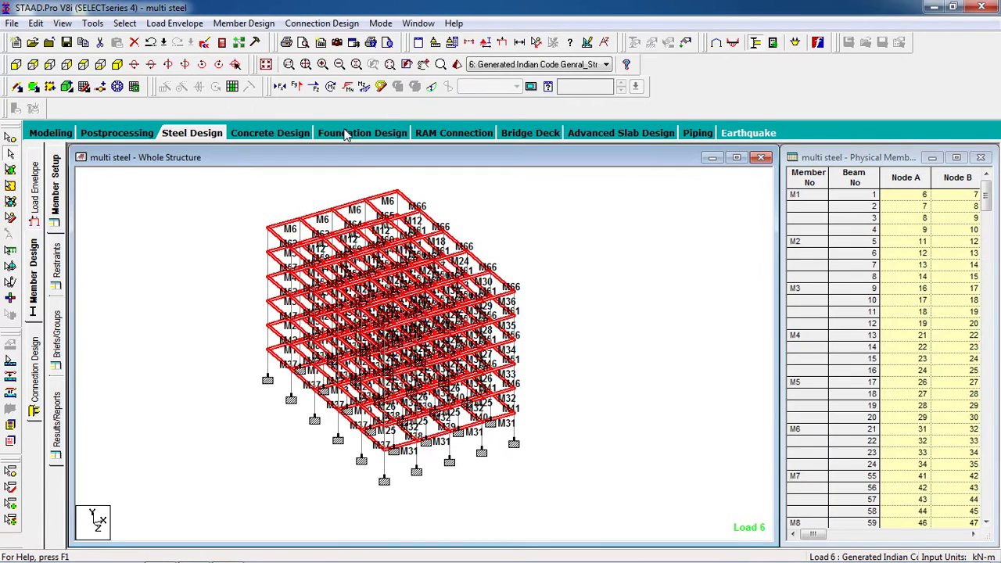
pyautogui.click(573, 249)
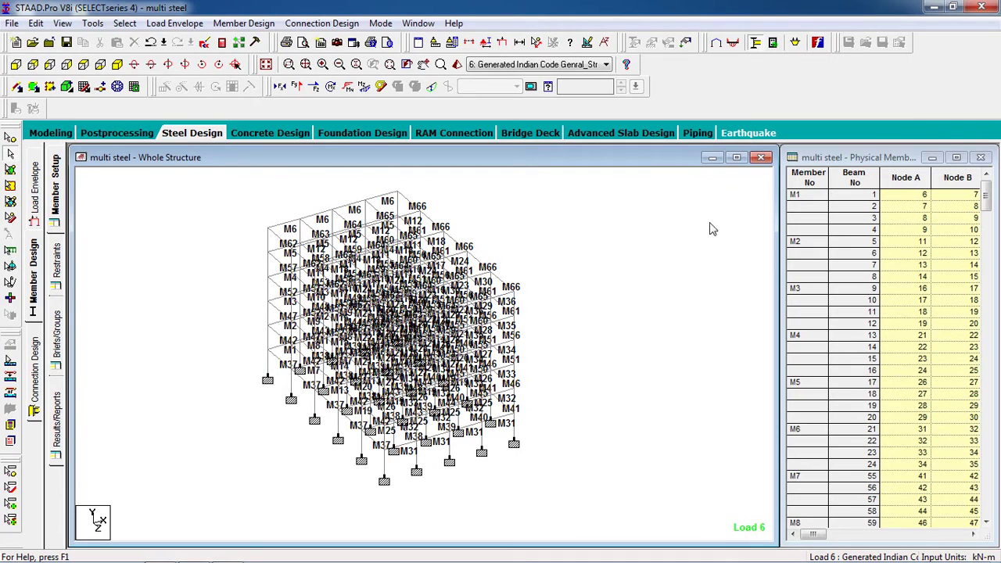
# Step: Check members M1 to M6 in the Physical Member Table against the frame
pyautogui.click(795, 200)
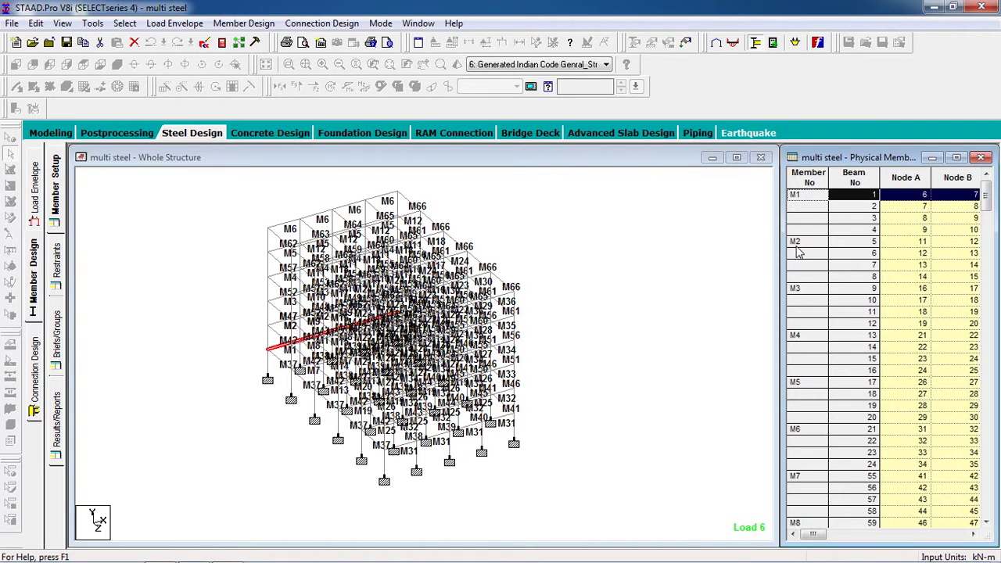
pyautogui.click(800, 243)
pyautogui.click(798, 291)
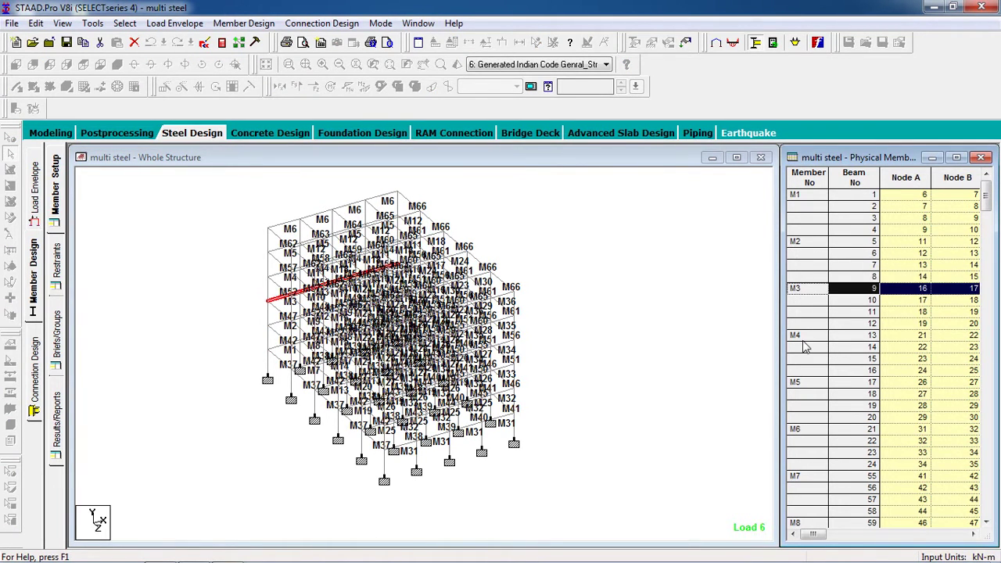
pyautogui.click(804, 340)
pyautogui.click(806, 384)
pyautogui.click(794, 430)
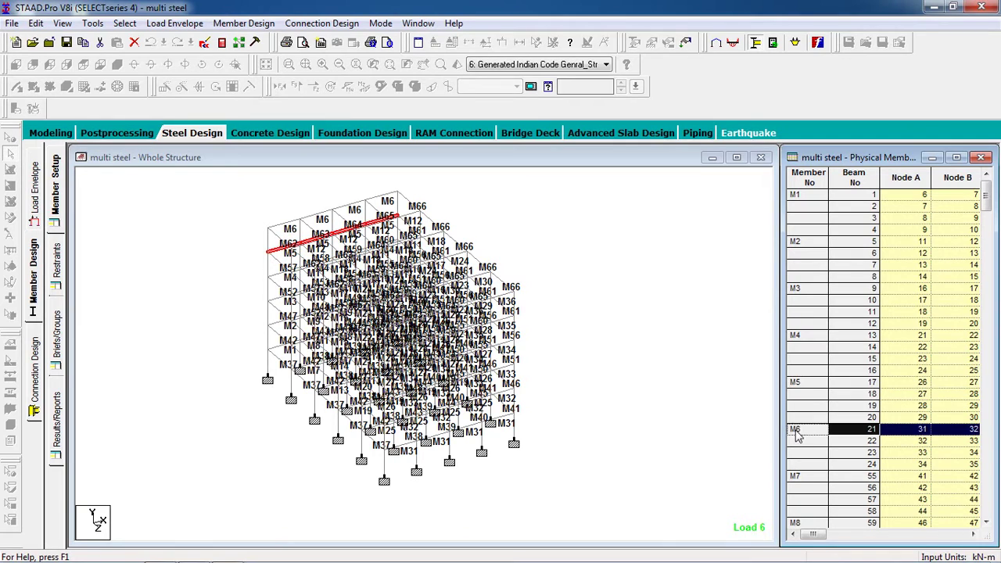
pyautogui.moveTo(986, 194); pyautogui.dragTo(989, 504)
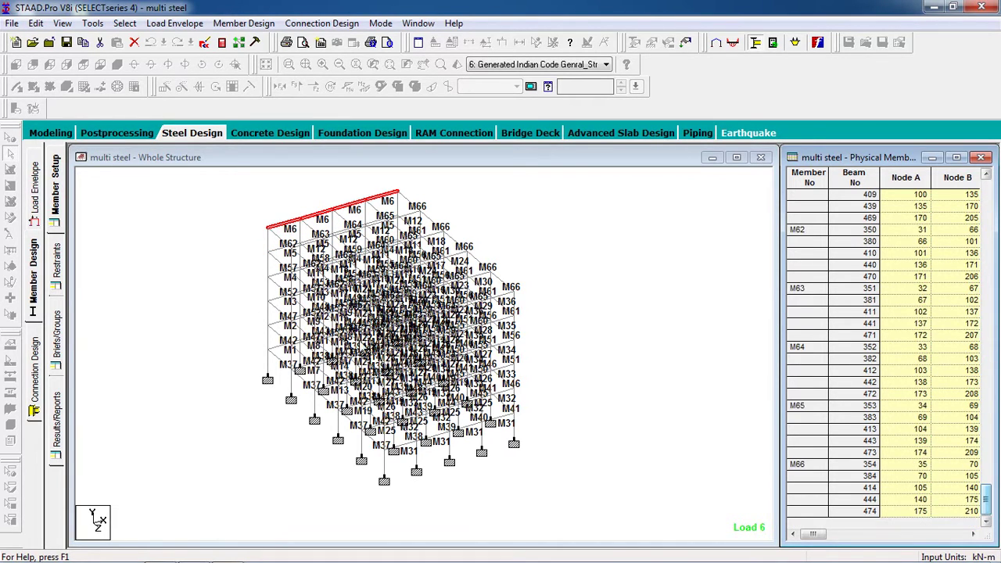
pyautogui.click(568, 240)
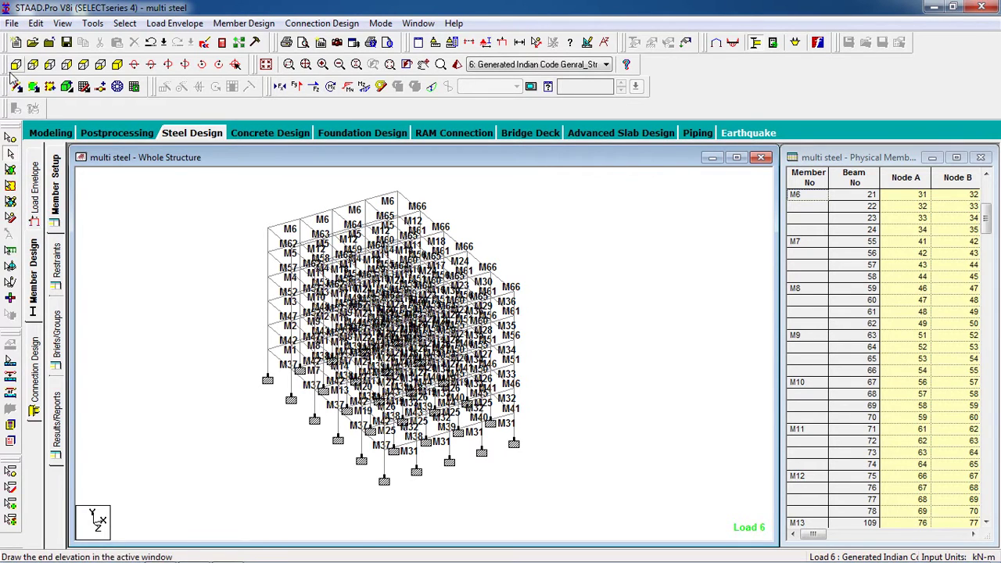
# Step: In front elevation, window-select the columns of every storey from top to bottom
pyautogui.click(14, 68)
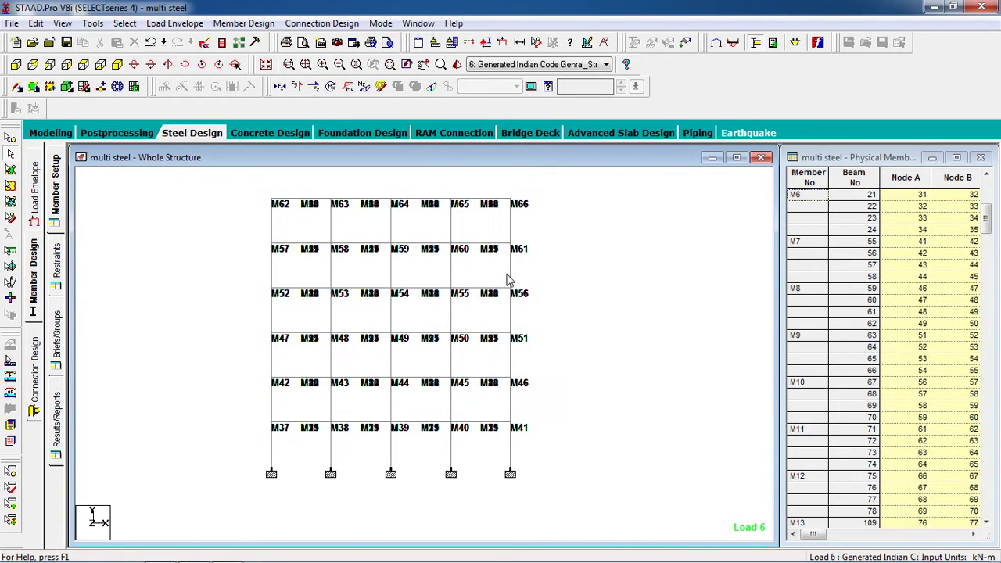
pyautogui.moveTo(550, 237); pyautogui.dragTo(211, 232)
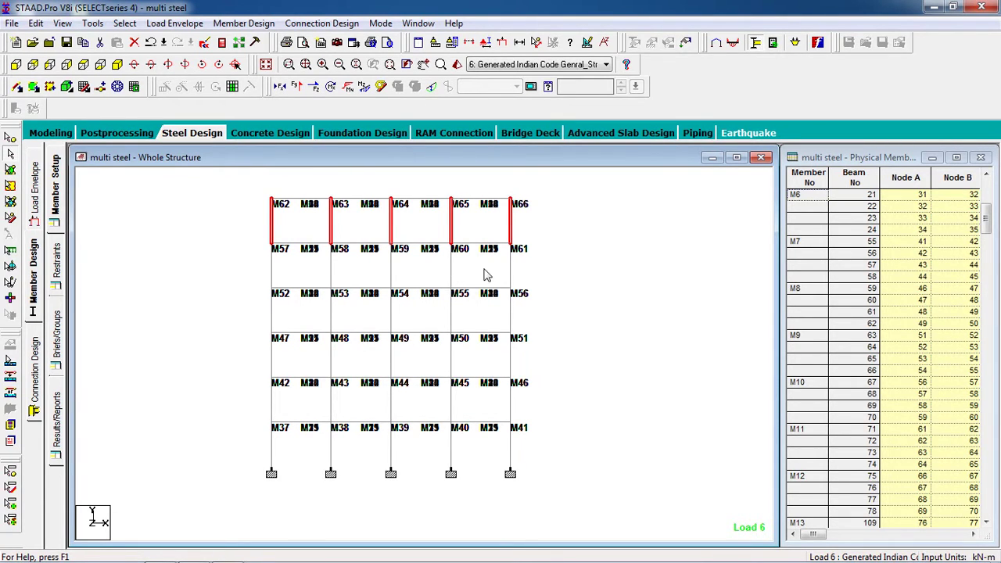
pyautogui.keyDown('ctrl'); pyautogui.moveTo(531, 266); pyautogui.dragTo(209, 273); pyautogui.keyUp('ctrl')
pyautogui.keyDown('ctrl'); pyautogui.moveTo(526, 315); pyautogui.dragTo(250, 340); pyautogui.keyUp('ctrl')
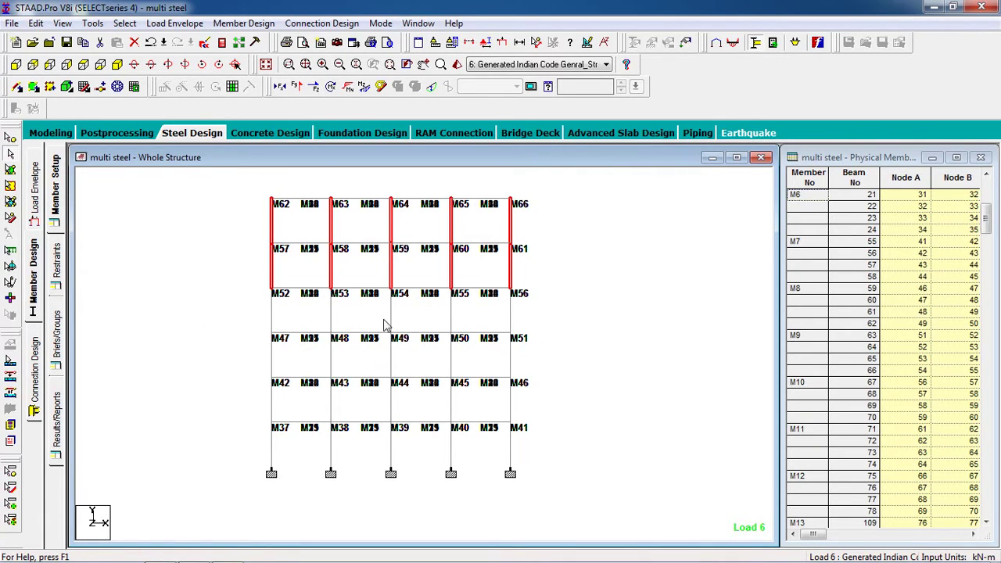
pyautogui.keyDown('ctrl'); pyautogui.moveTo(305, 383); pyautogui.dragTo(219, 385); pyautogui.keyUp('ctrl')
pyautogui.keyDown('ctrl'); pyautogui.moveTo(532, 395); pyautogui.dragTo(225, 414); pyautogui.keyUp('ctrl')
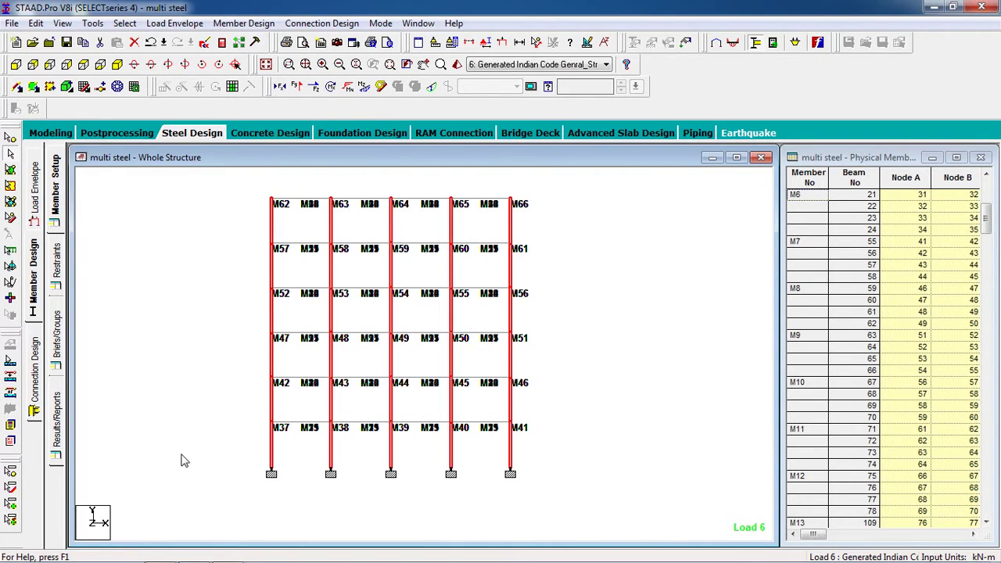
# Step: Return to the isometric view and bring up the Member Design physical member options
pyautogui.click(117, 66)
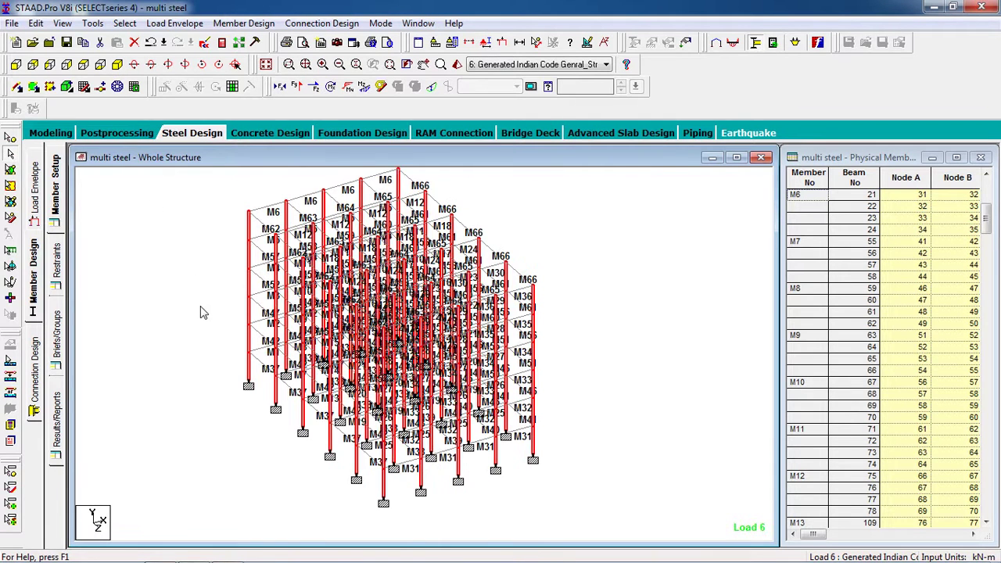
pyautogui.click(247, 24)
pyautogui.moveTo(381, 23)
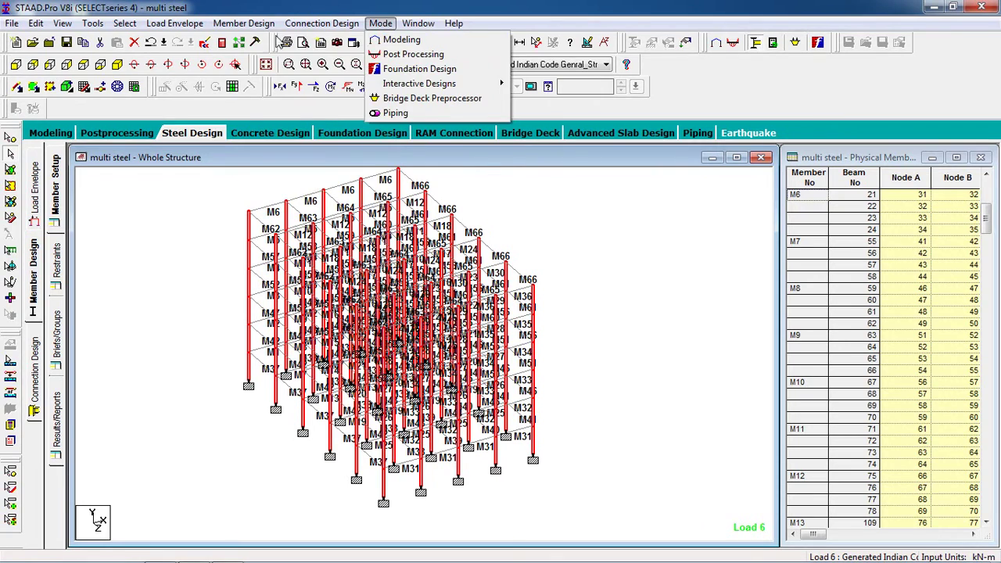
pyautogui.press('Left')
pyautogui.press('Left')
pyautogui.press('Right')
pyautogui.press('Right')
pyautogui.press('Right')
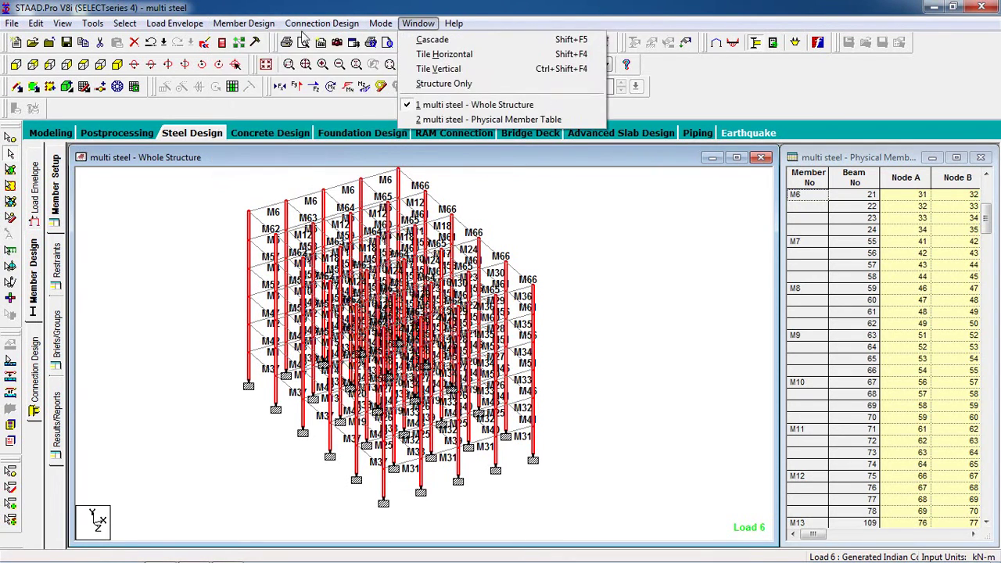
pyautogui.moveTo(248, 24)
pyautogui.moveTo(245, 45)
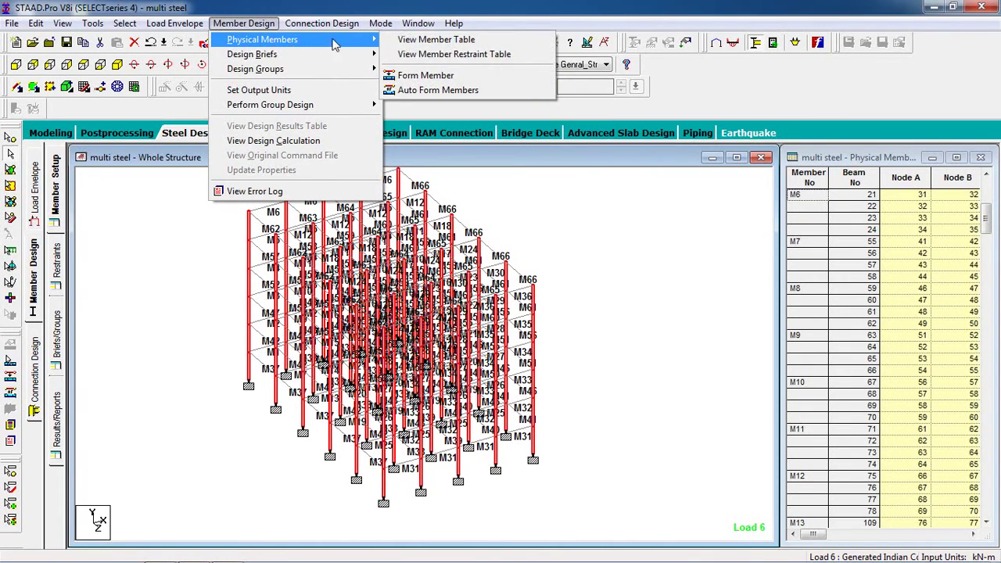
# Step: Auto-form the selected columns into physical members up to M96, then view Restraints and Briefs/Groups
pyautogui.click(431, 90)
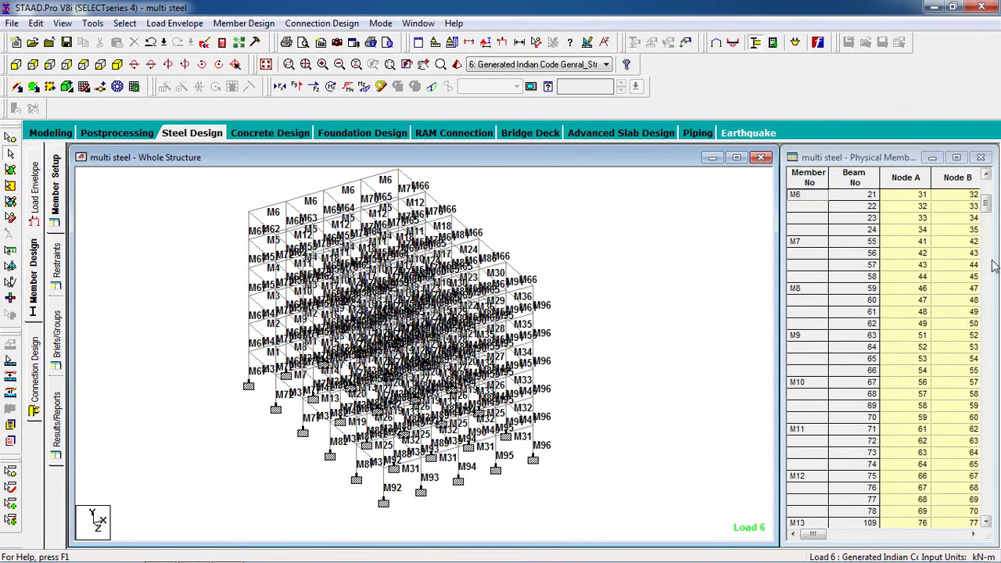
pyautogui.click(987, 352)
pyautogui.moveTo(987, 352); pyautogui.dragTo(988, 475)
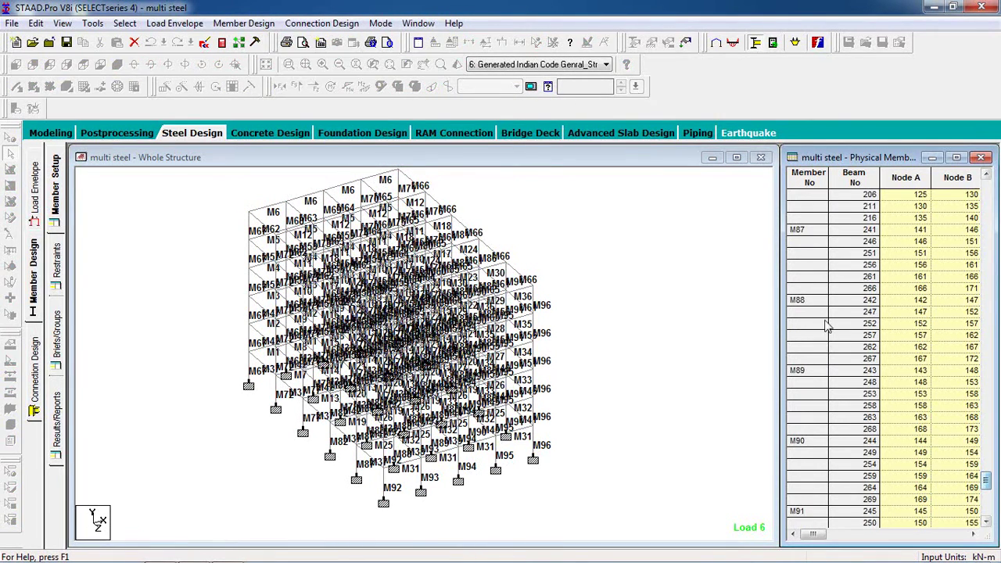
pyautogui.click(792, 253)
pyautogui.click(740, 252)
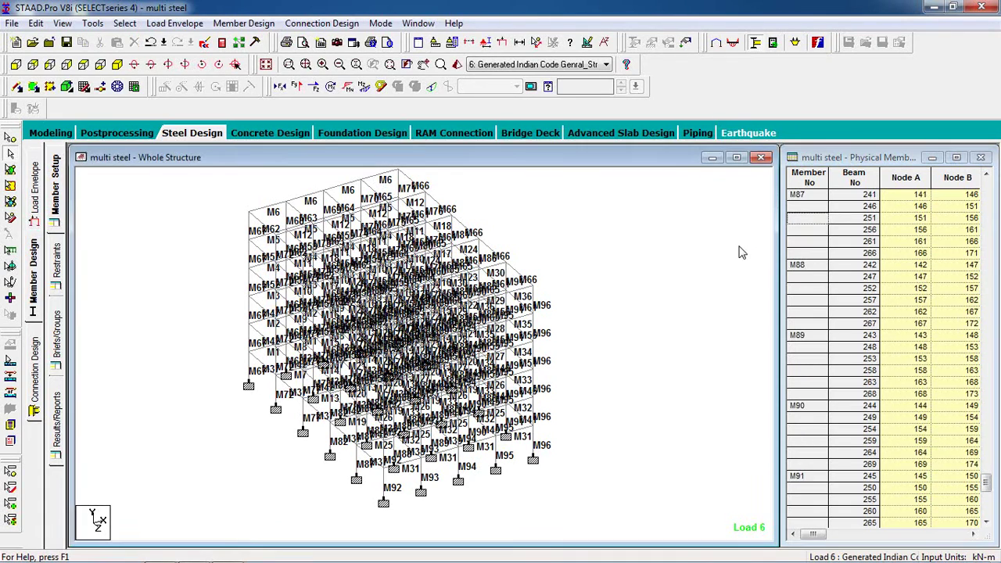
pyautogui.click(58, 272)
pyautogui.click(58, 336)
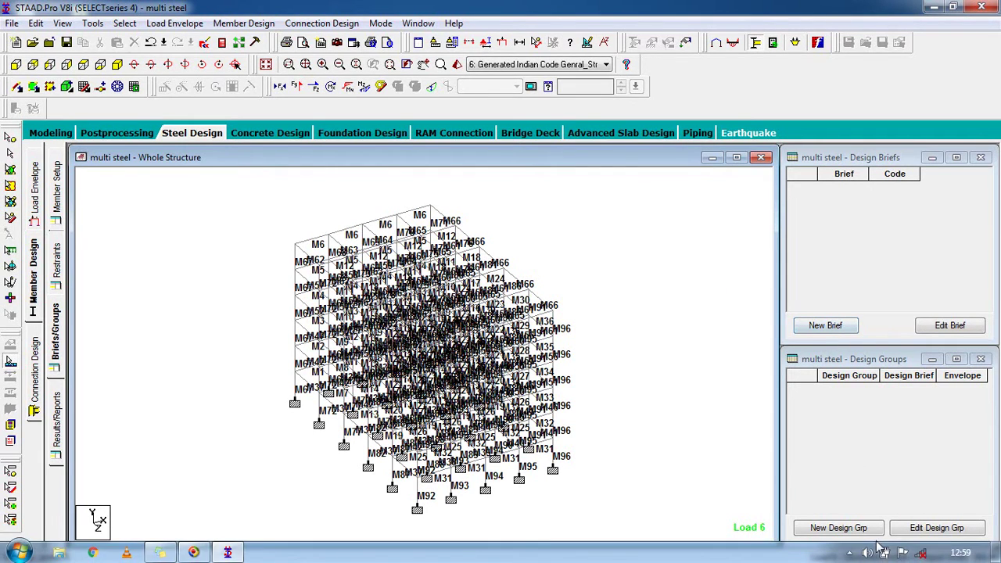
# Step: Create Design Brief B1 using the IS800 code with FYLD 250000 kN/m²
pyautogui.click(828, 329)
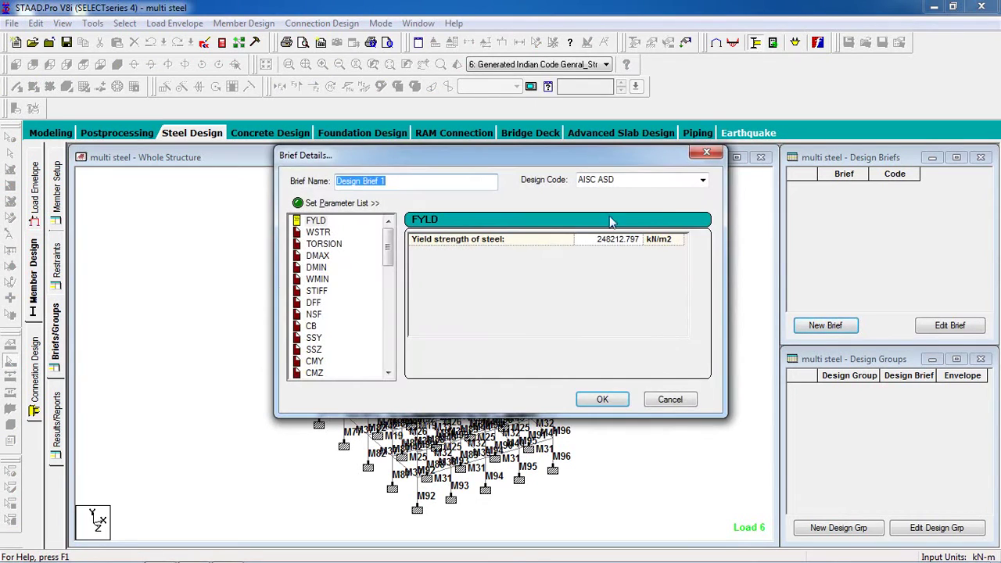
pyautogui.click(704, 181)
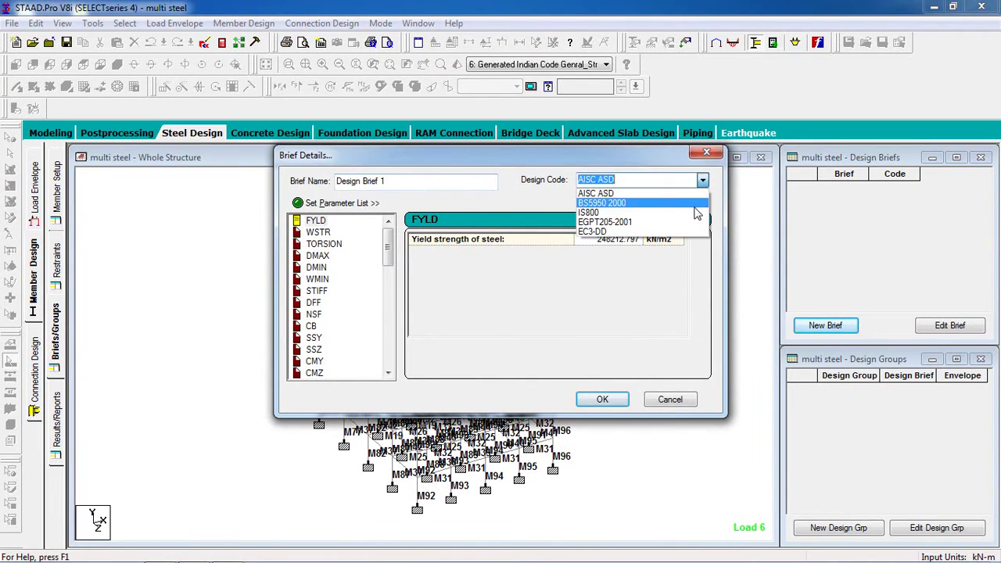
pyautogui.click(602, 205)
pyautogui.click(598, 241)
pyautogui.click(594, 244)
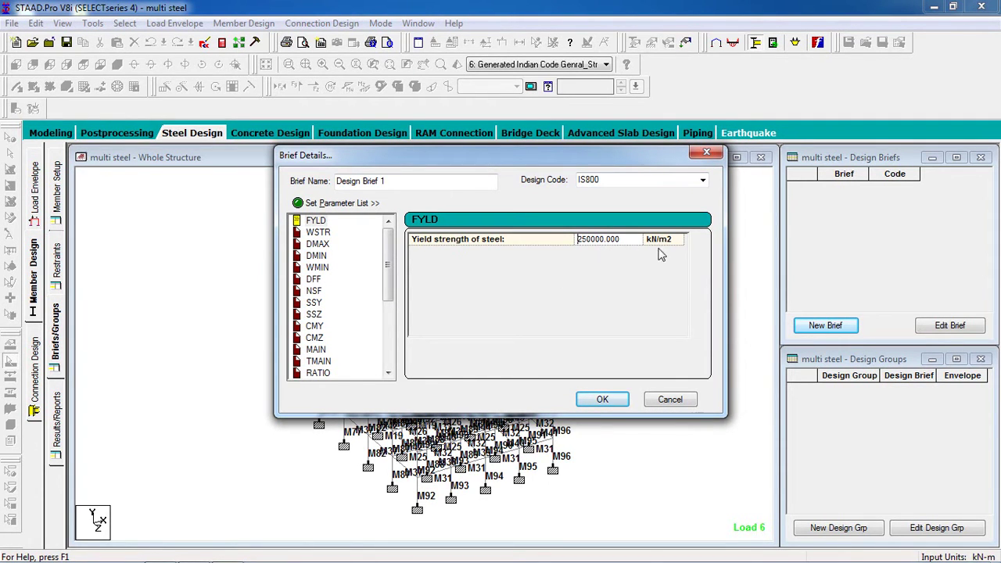
pyautogui.click(602, 399)
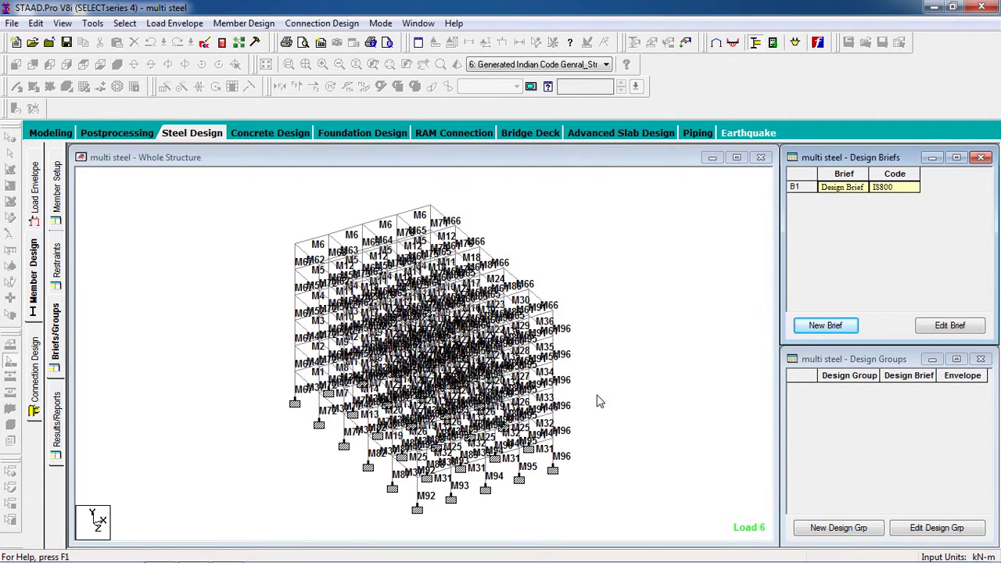
# Step: Create Design Group G1 containing members M1, M2 and M3, then show the Design Results Table
pyautogui.click(849, 532)
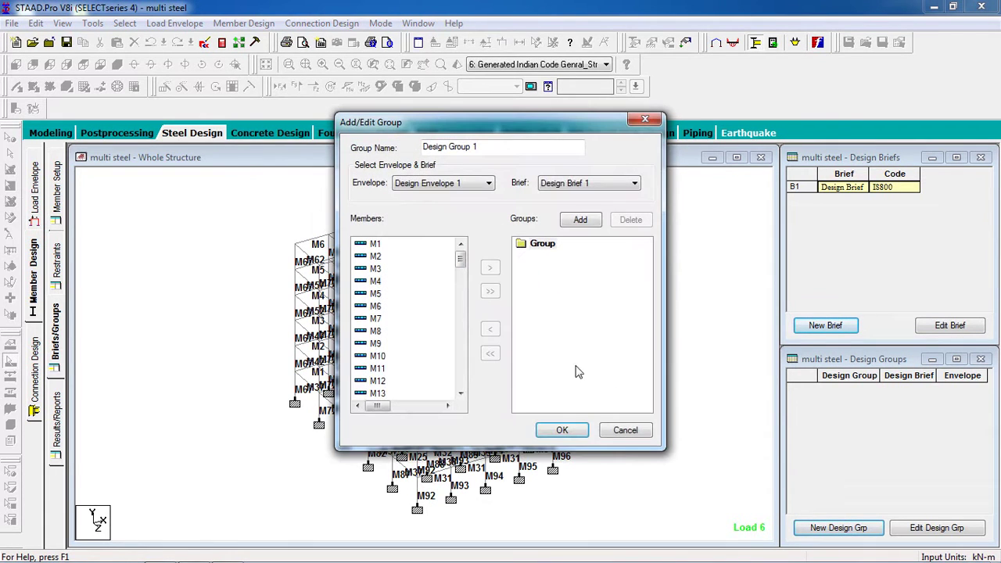
pyautogui.click(575, 222)
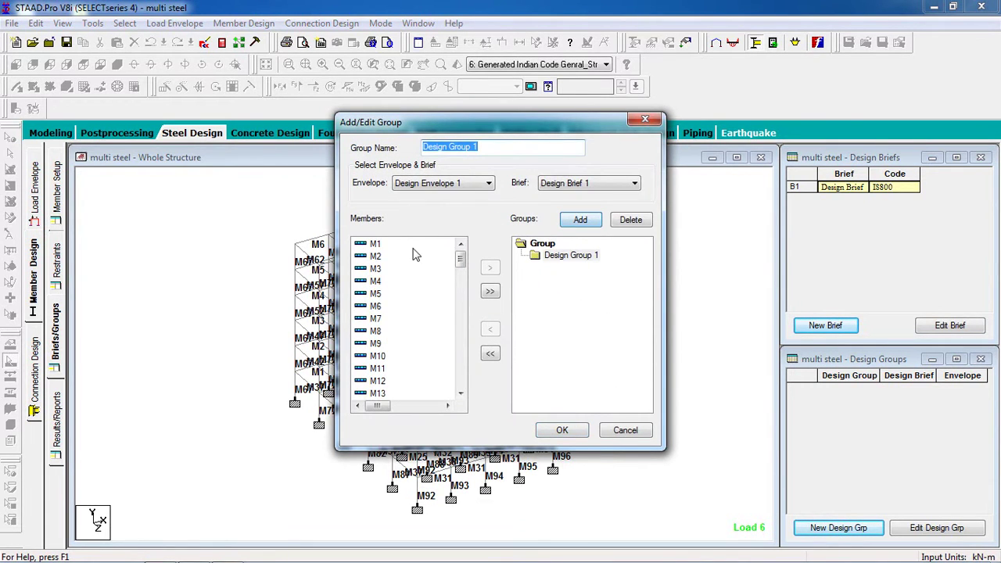
pyautogui.moveTo(413, 244); pyautogui.dragTo(379, 270)
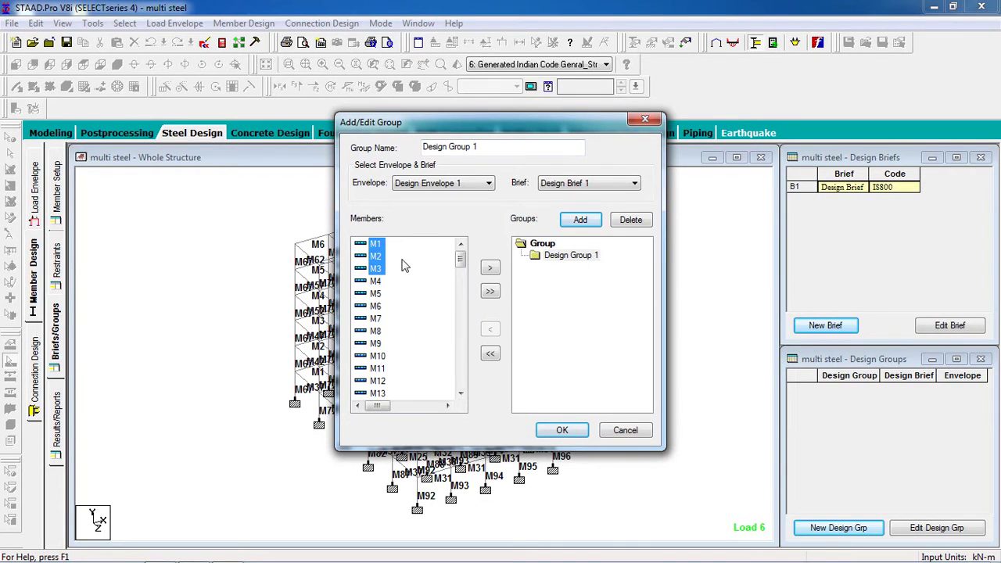
pyautogui.click(491, 269)
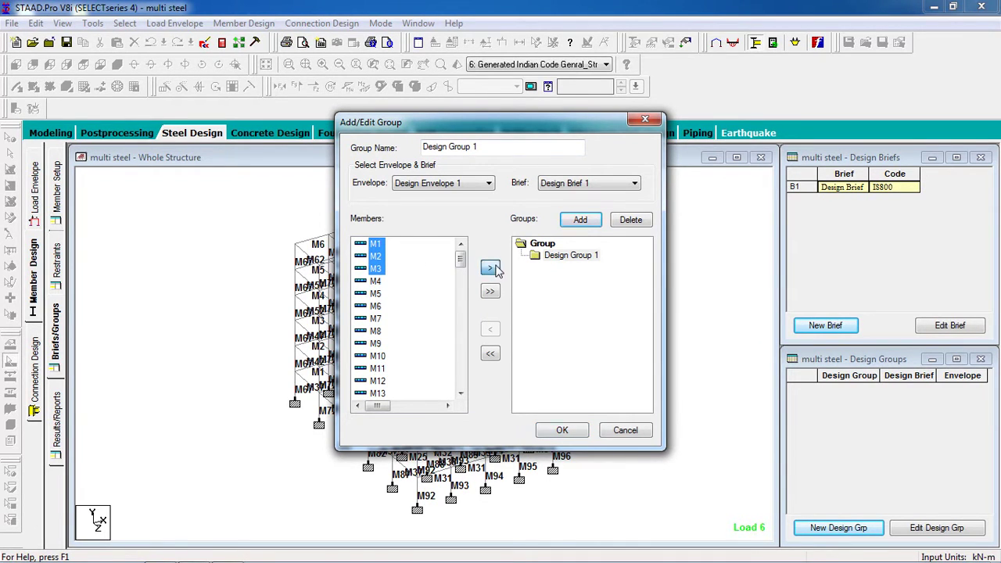
pyautogui.click(572, 435)
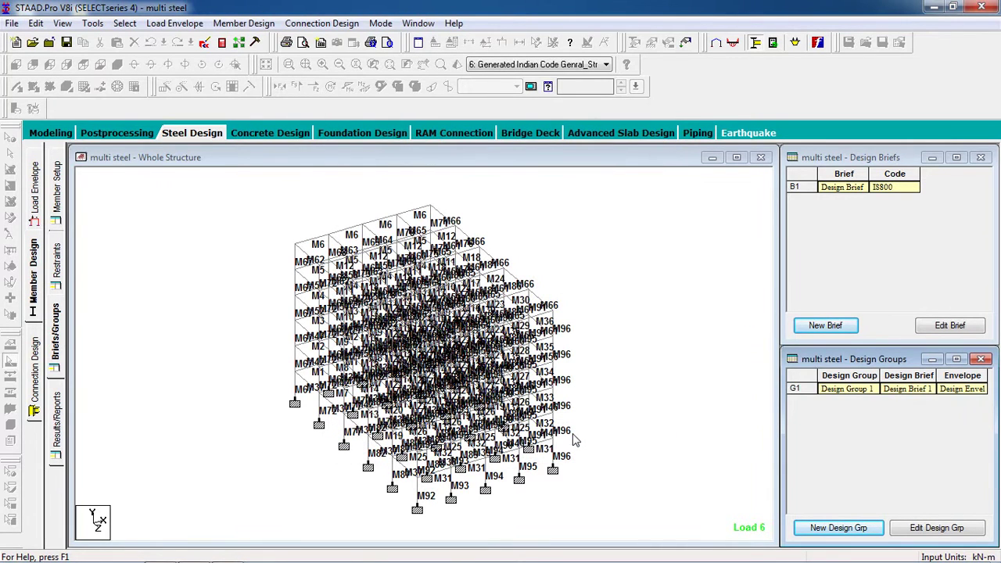
pyautogui.click(58, 427)
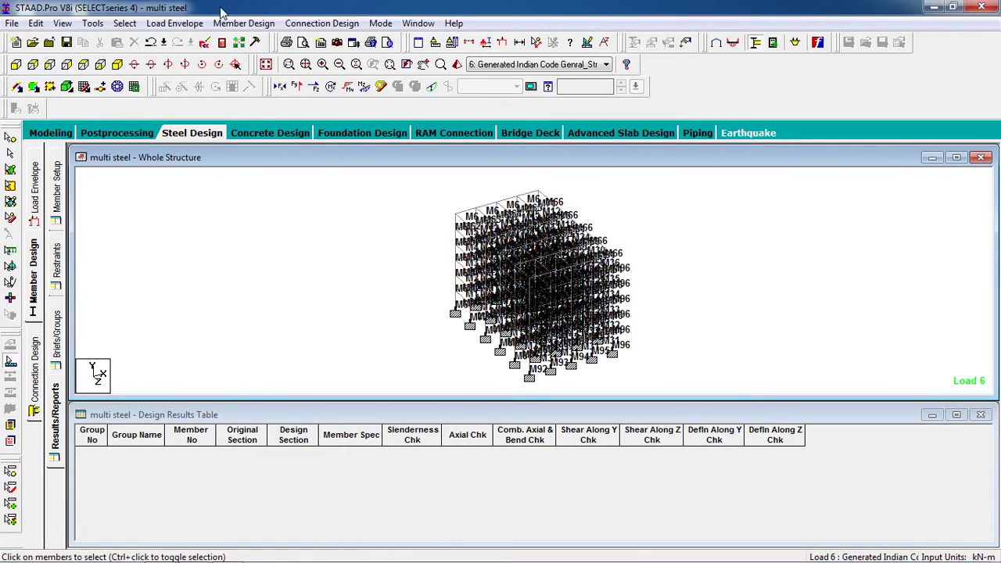
# Step: Run a group code check on members M1–M3 and review the results table
pyautogui.click(241, 29)
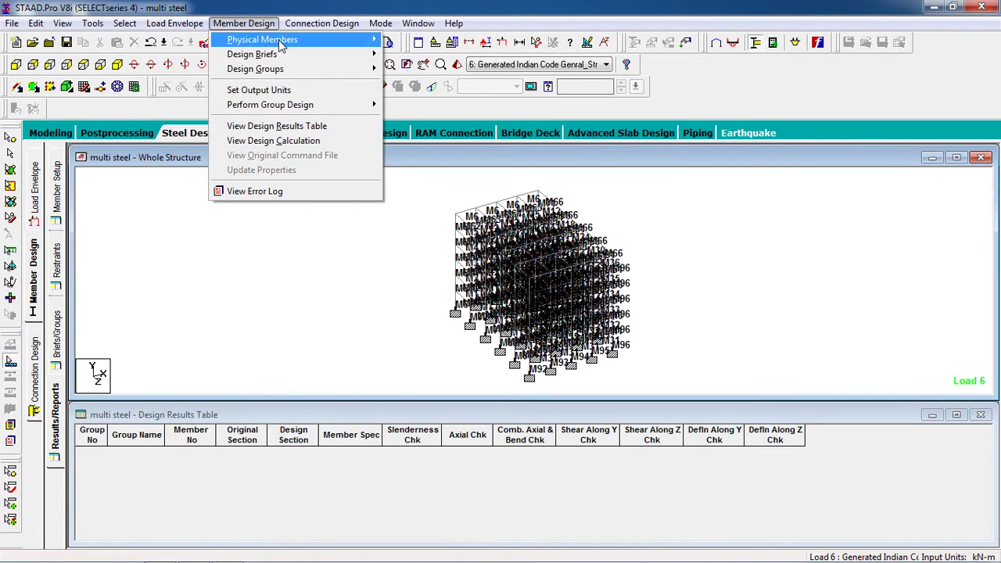
pyautogui.moveTo(318, 110)
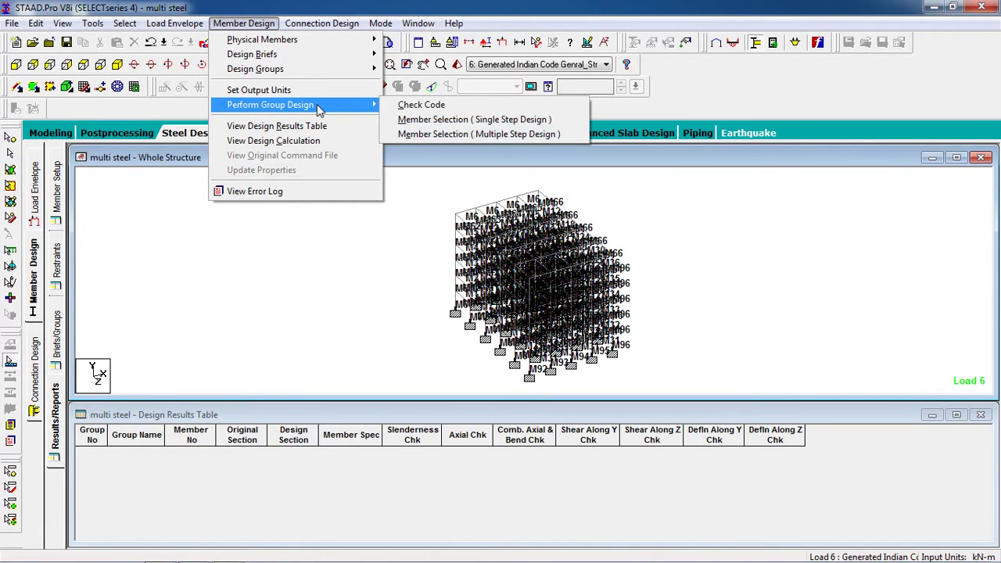
pyautogui.click(399, 107)
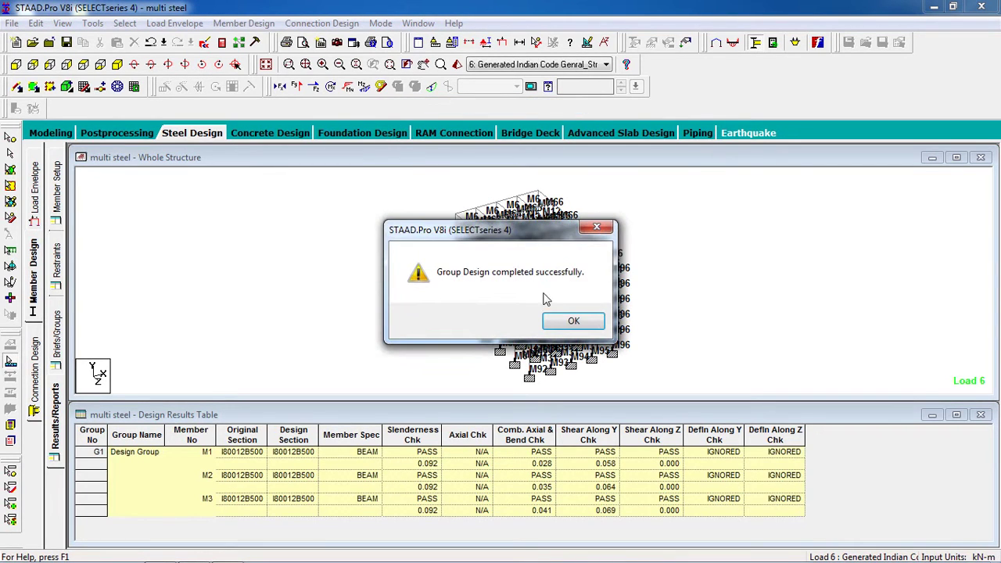
pyautogui.click(569, 323)
pyautogui.click(573, 324)
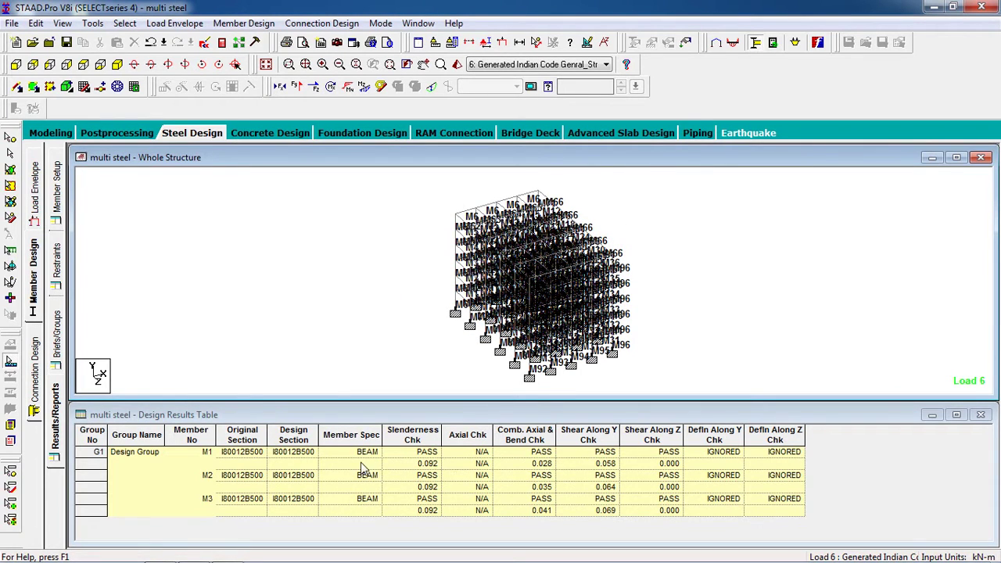
pyautogui.click(289, 459)
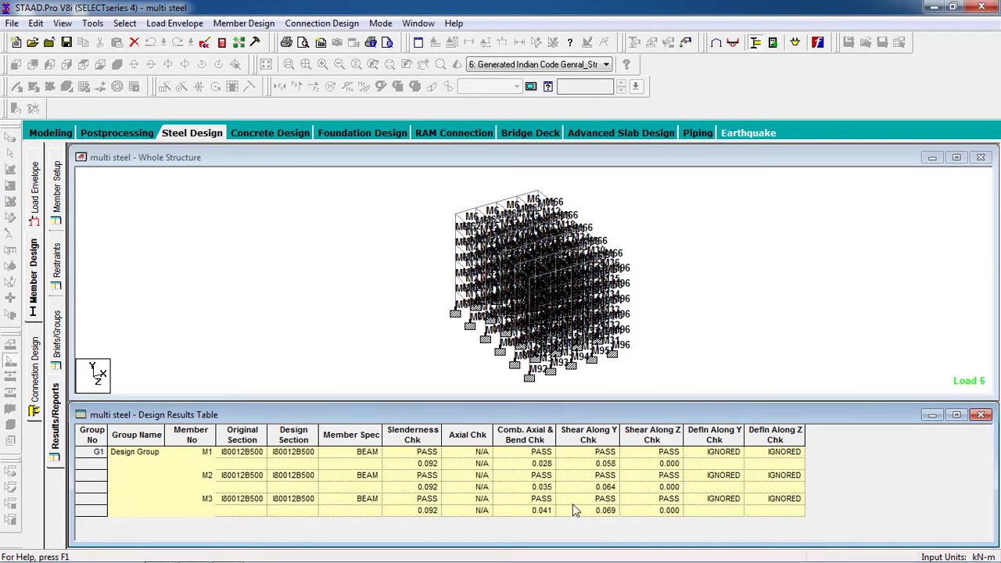
# Step: Run single-step member selection design, giving passing section I80012B500 for M1–M3
pyautogui.click(241, 28)
pyautogui.moveTo(342, 108)
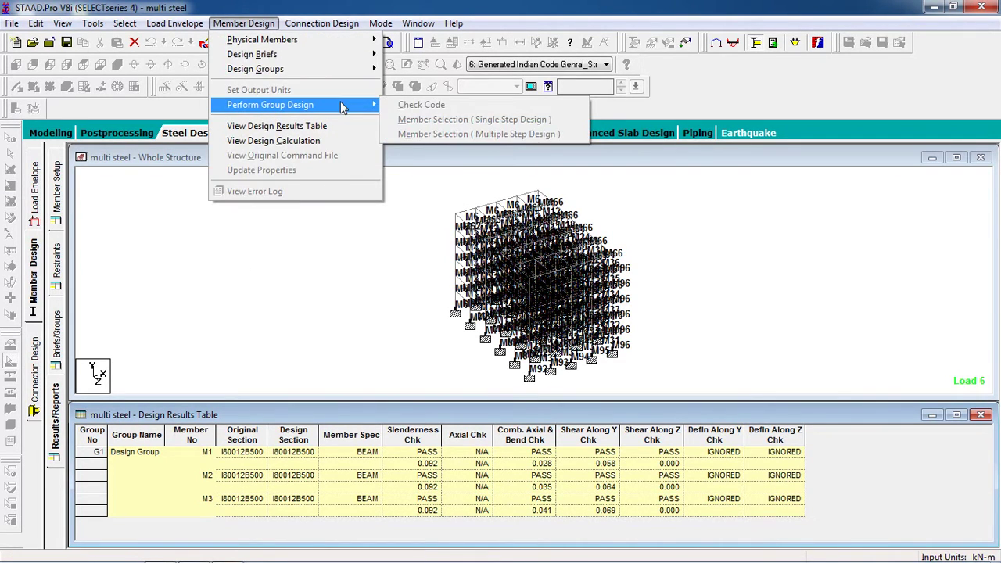
pyautogui.click(329, 264)
pyautogui.click(238, 23)
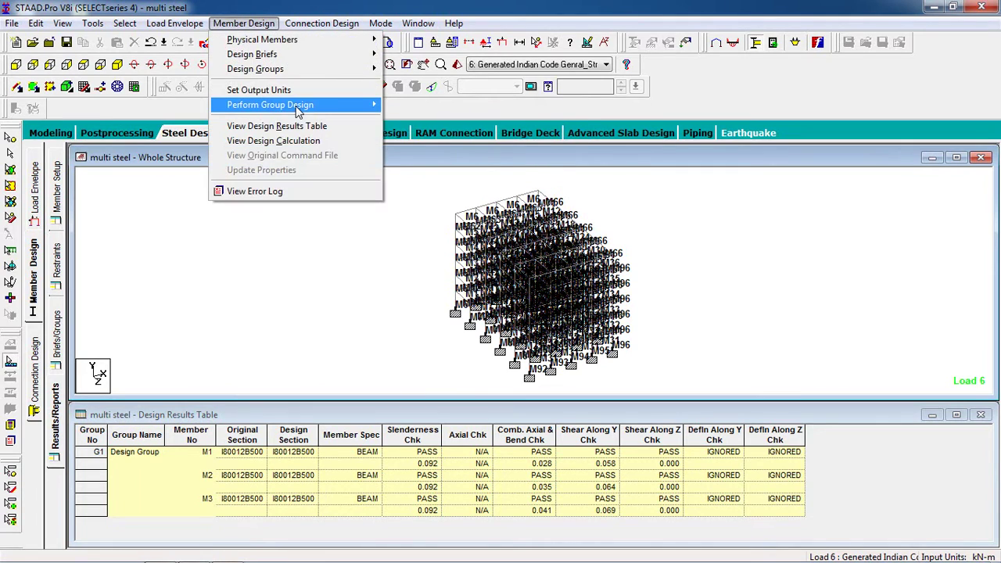
pyautogui.moveTo(313, 105)
pyautogui.click(410, 126)
pyautogui.click(582, 322)
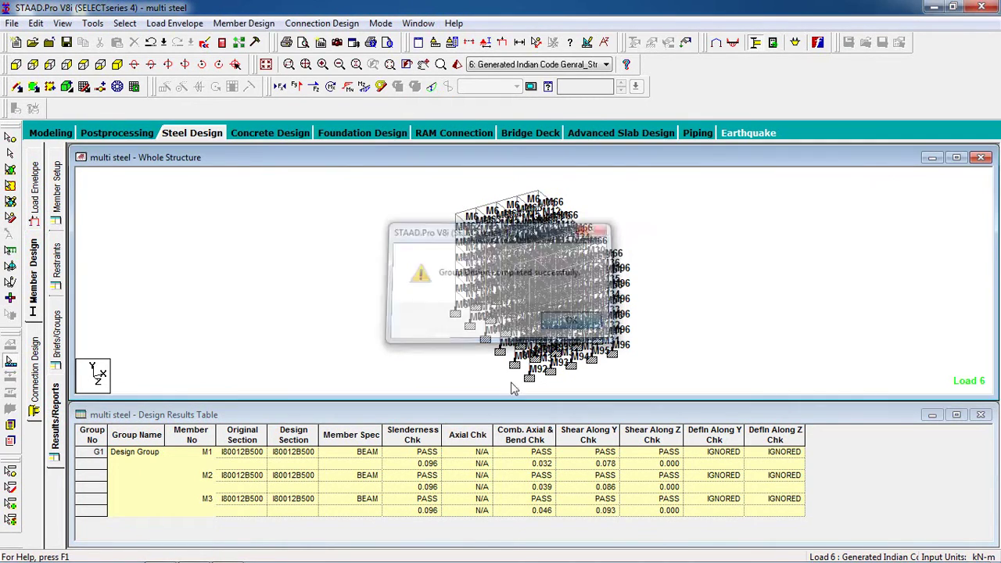
pyautogui.click(310, 463)
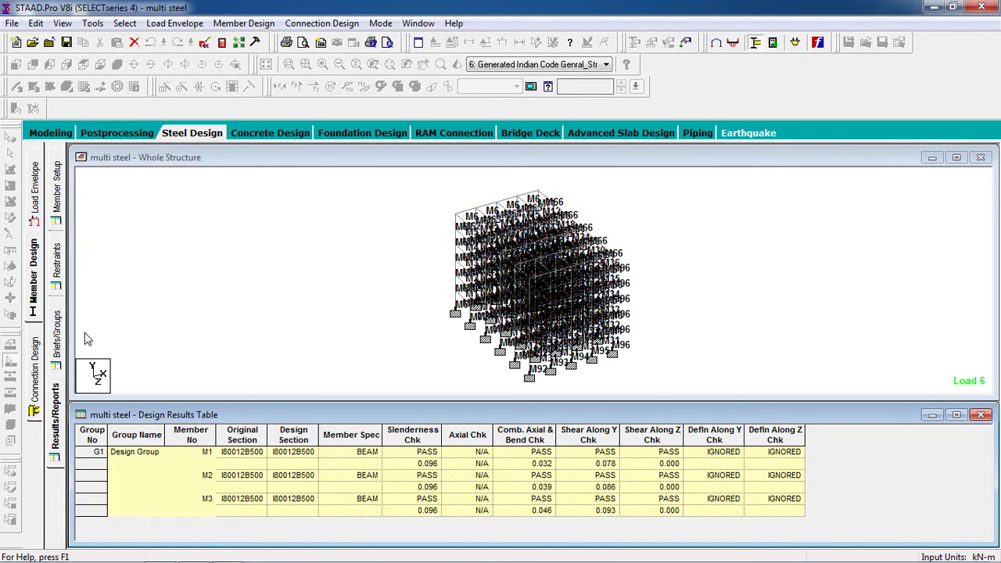
pyautogui.click(58, 355)
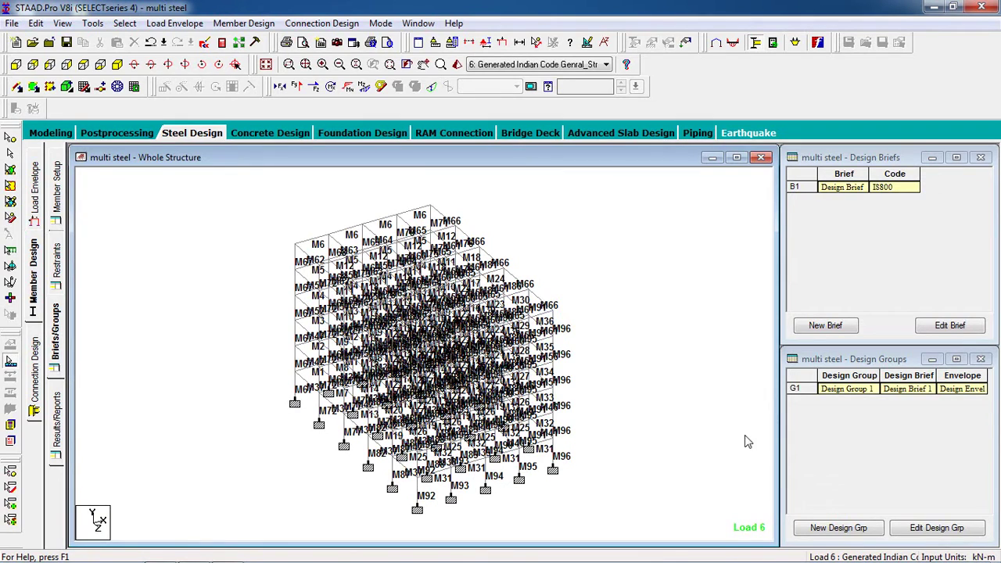
# Step: Create Design Group G2 with members M4 through M25 and list it in the Design Results Table
pyautogui.click(829, 530)
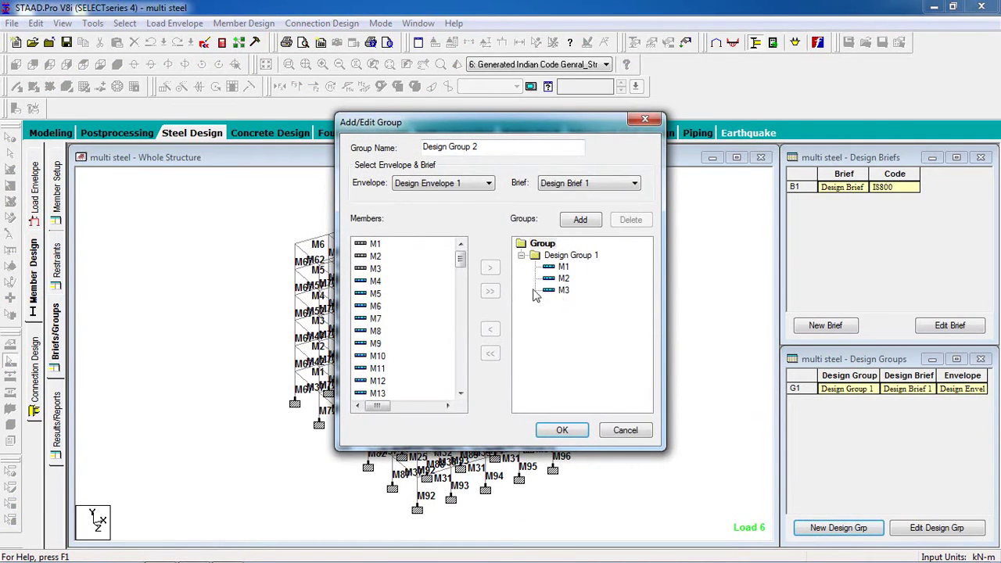
pyautogui.click(581, 220)
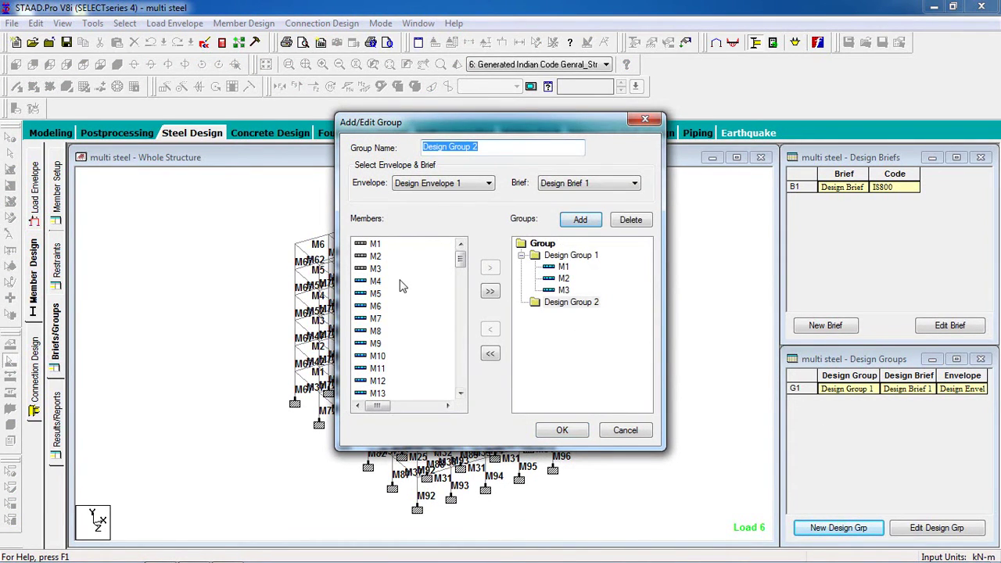
pyautogui.moveTo(396, 282); pyautogui.dragTo(391, 368)
pyautogui.moveTo(306, 381)
pyautogui.mouseDown()
pyautogui.moveTo(288, 410)
pyautogui.moveTo(290, 377)
pyautogui.mouseUp()
pyautogui.click(491, 269)
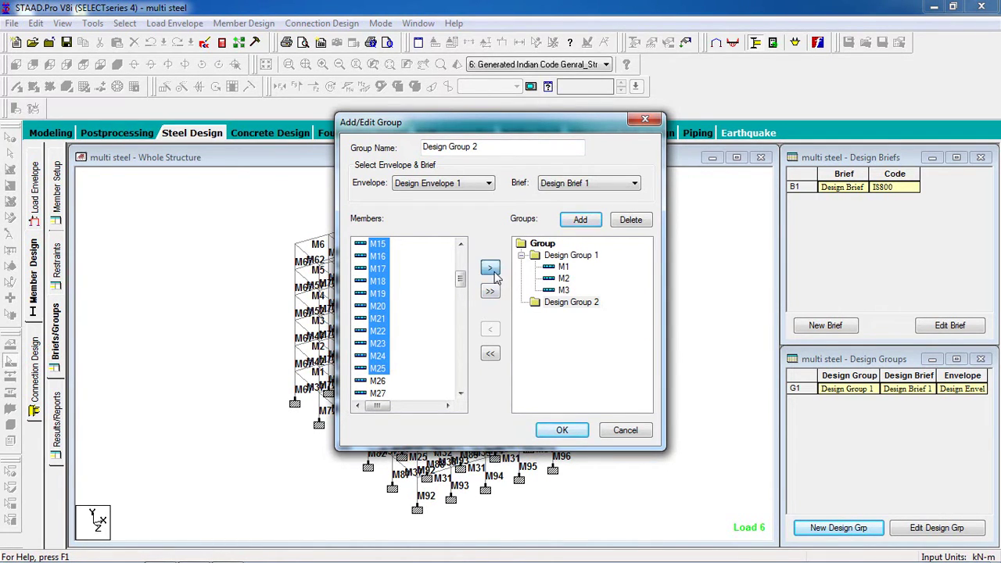
pyautogui.click(560, 431)
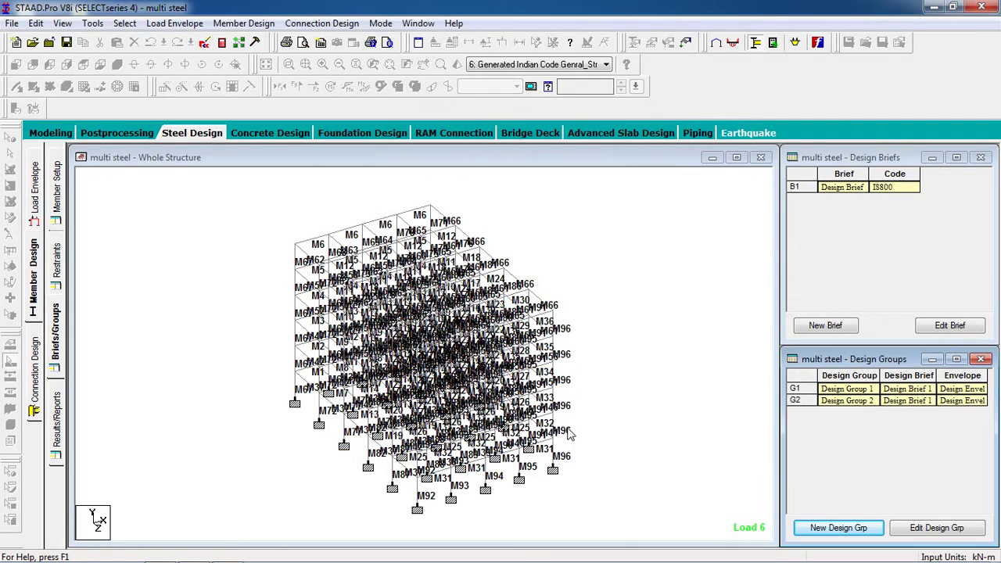
pyautogui.click(66, 421)
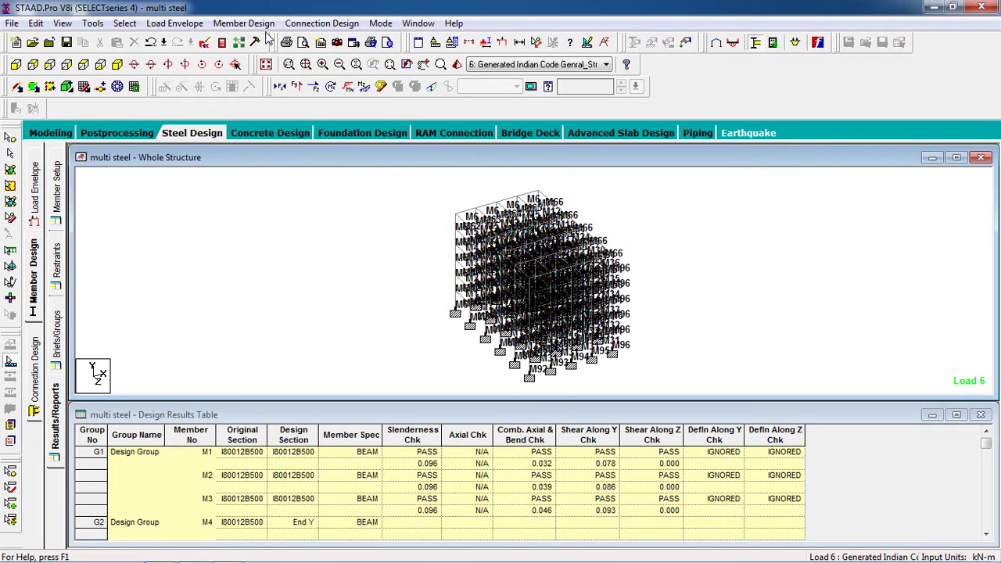
# Step: Run a group design code check on design groups G1 and G2
pyautogui.click(243, 23)
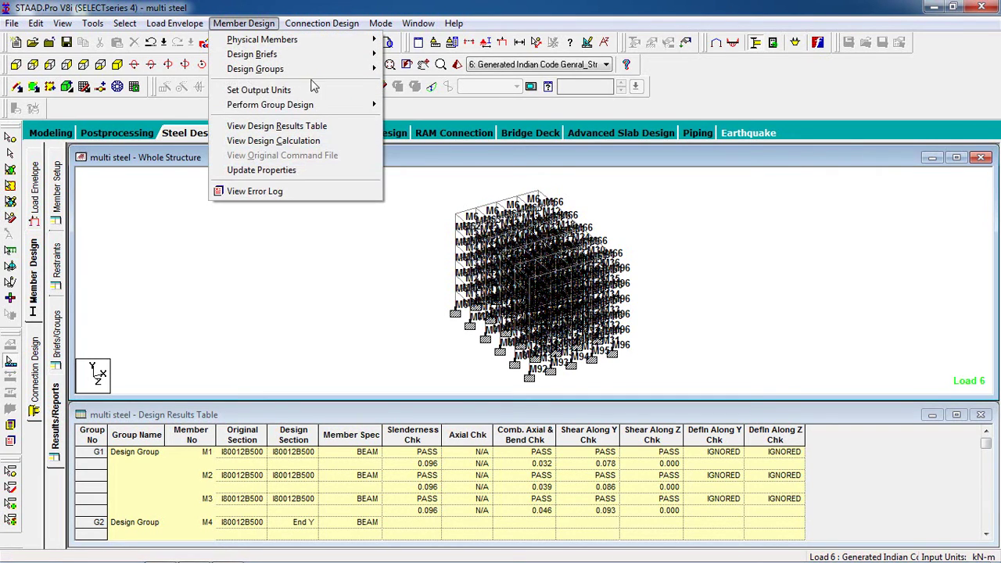
pyautogui.moveTo(344, 105)
pyautogui.click(407, 107)
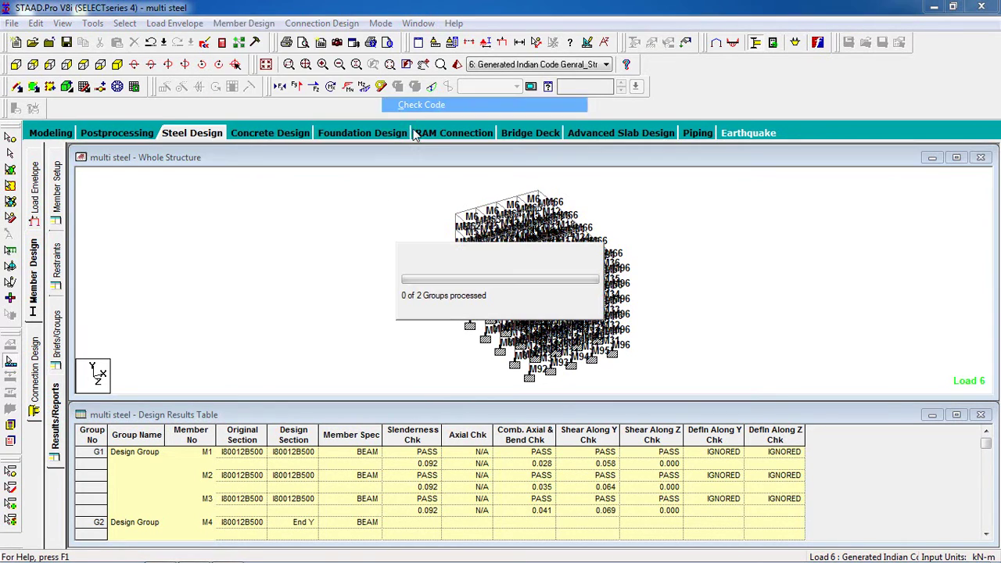
pyautogui.click(588, 327)
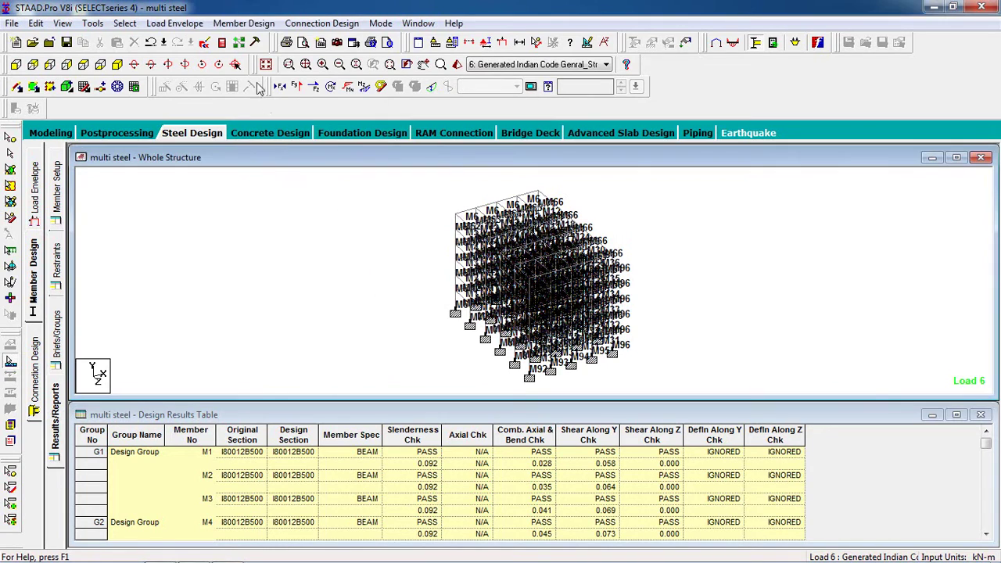
# Step: Run single-step member selection design on both design groups
pyautogui.click(250, 22)
pyautogui.moveTo(309, 113)
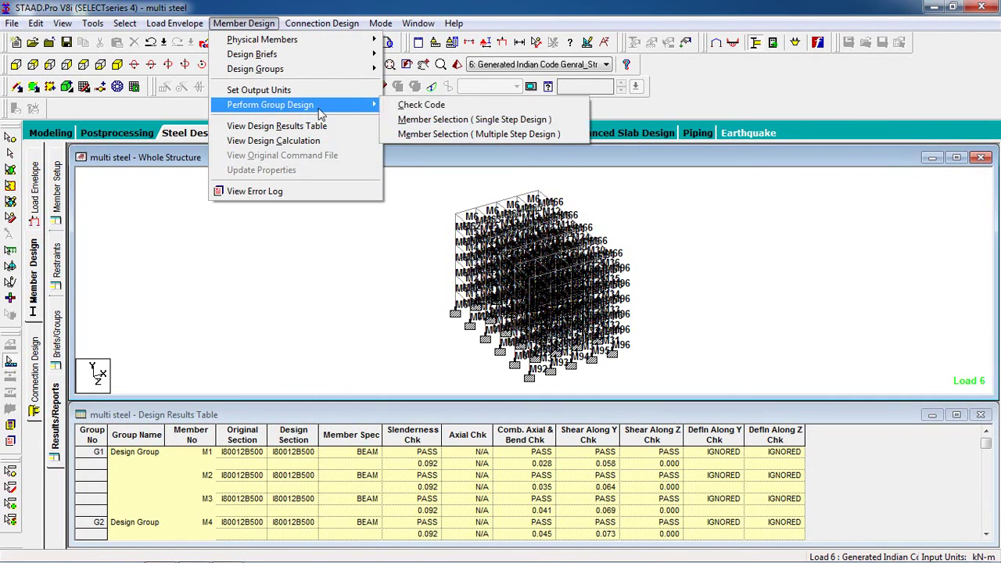
pyautogui.click(456, 119)
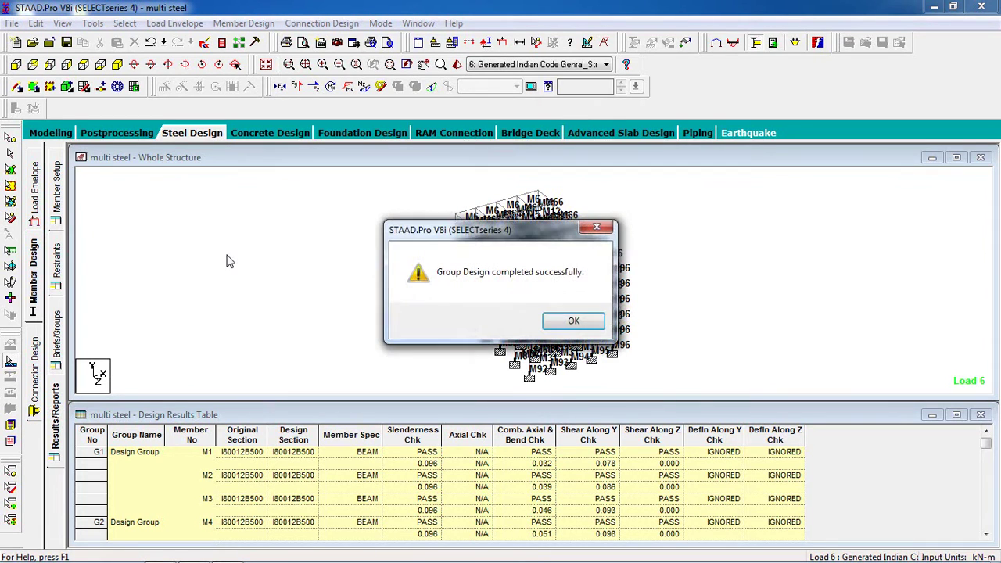
pyautogui.click(570, 327)
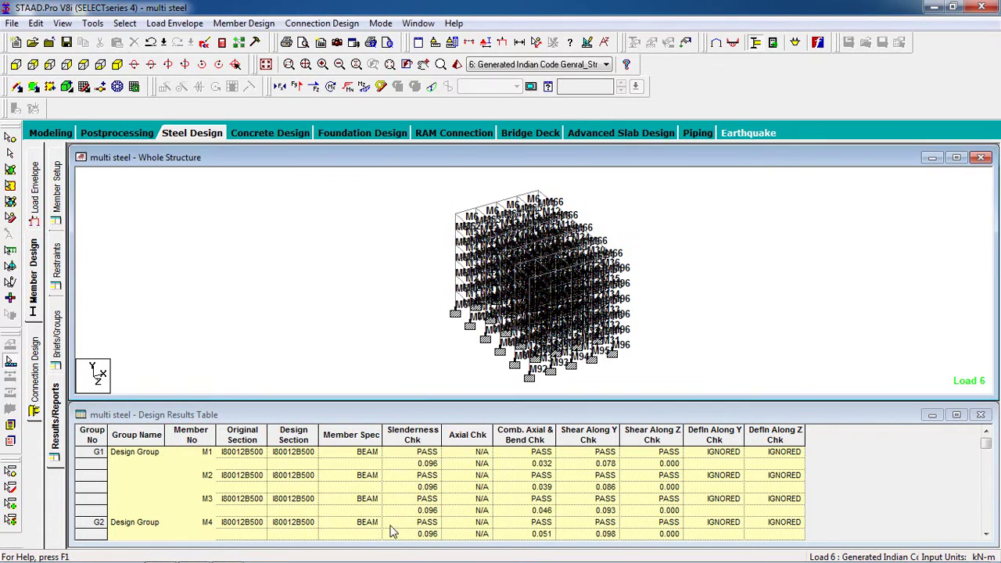
# Step: Scroll the results and show the briefs and groups: brief B1 (IS800) with G1 and G2
pyautogui.scroll(-4, 366, 516)
pyautogui.scroll(-8, 366, 517)
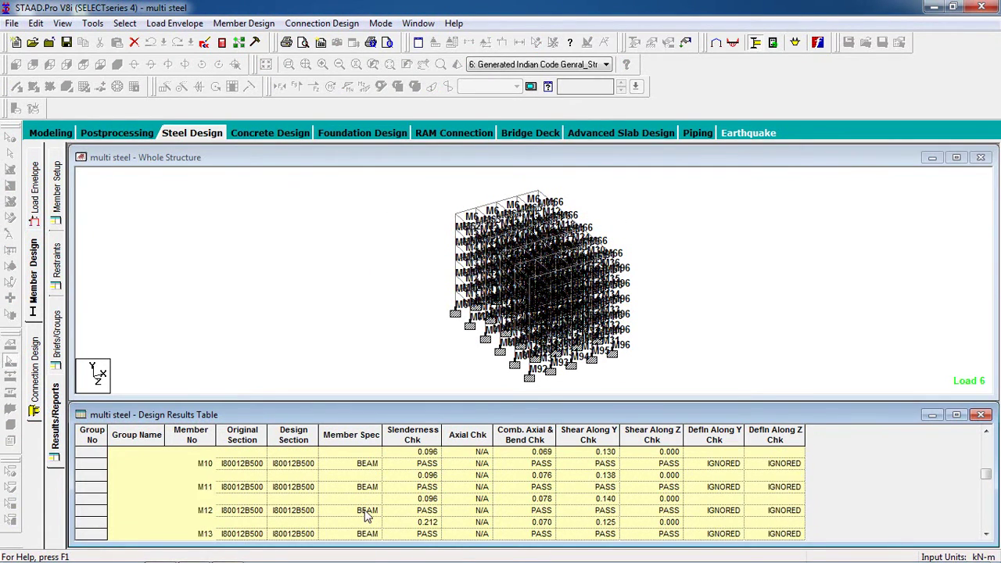
pyautogui.scroll(-3, 366, 517)
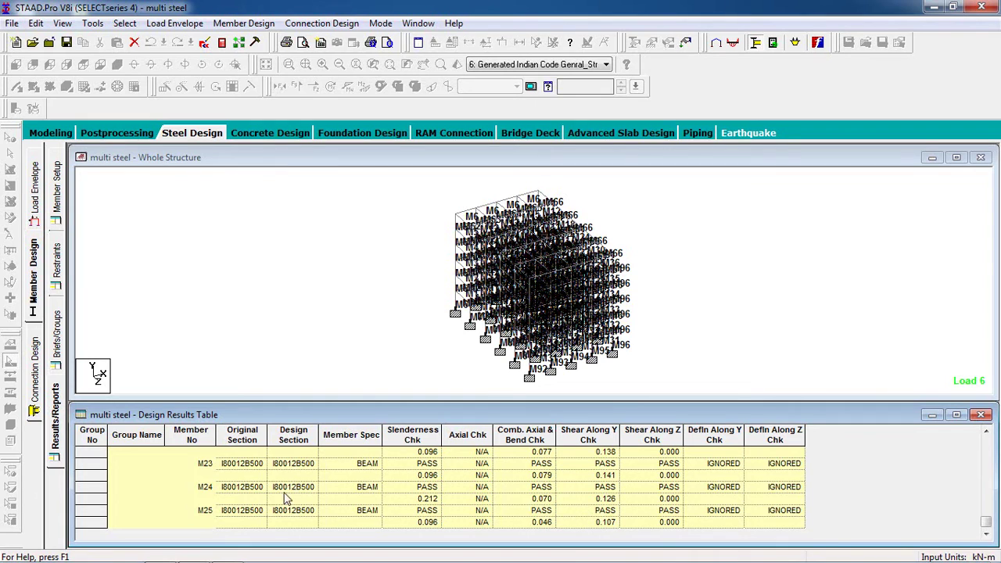
pyautogui.click(57, 356)
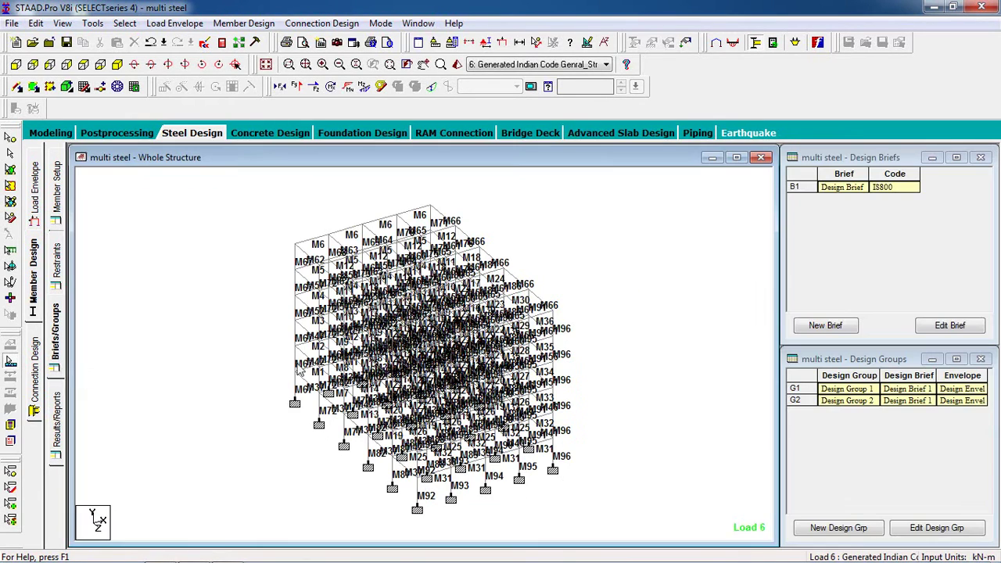
# Step: Create Design Group G3 holding members M26 through M96 and return to the Design Results Table
pyautogui.click(838, 529)
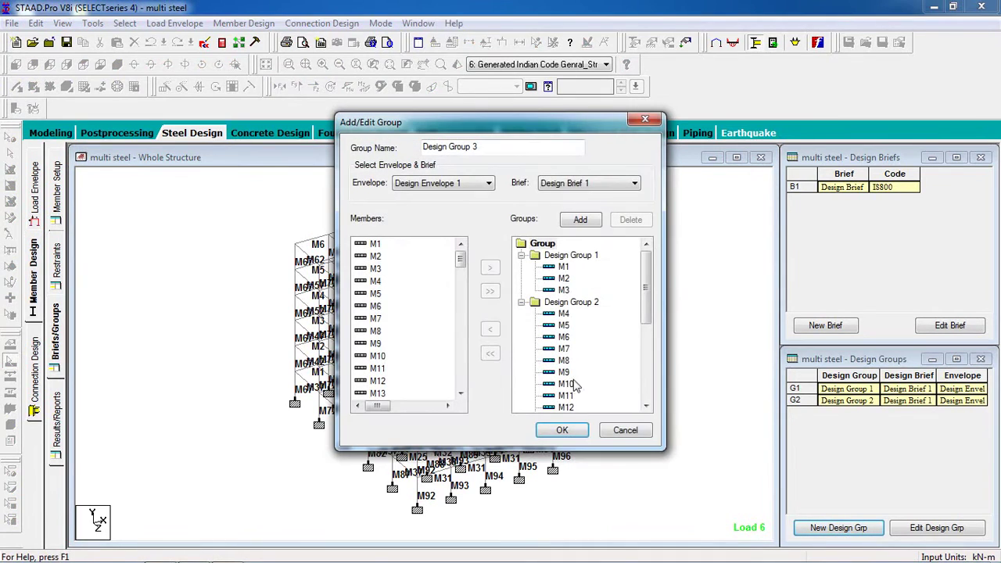
pyautogui.click(581, 220)
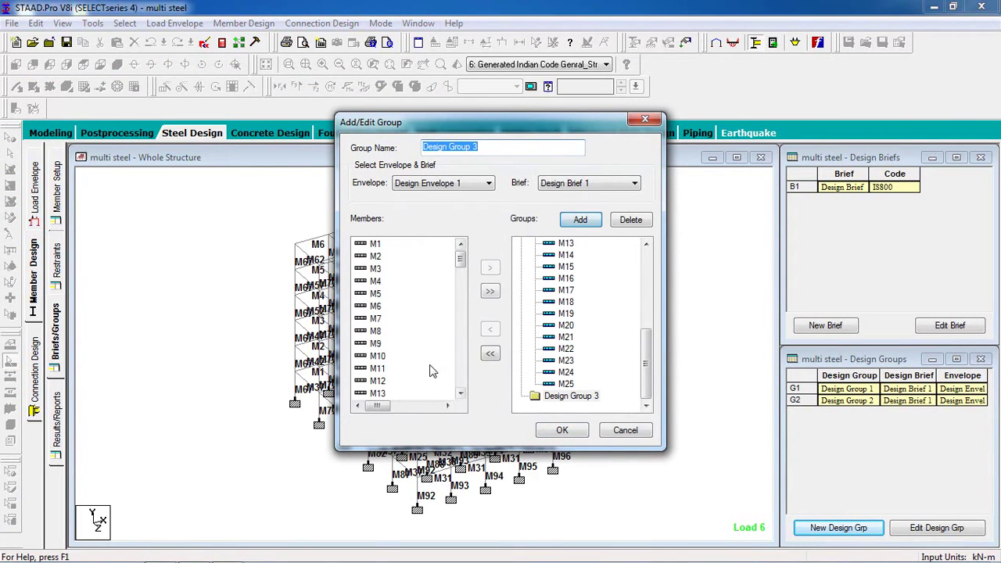
pyautogui.moveTo(461, 259); pyautogui.dragTo(460, 286)
pyautogui.moveTo(395, 320); pyautogui.dragTo(217, 486)
pyautogui.scroll(19, 399, 312)
pyautogui.click(415, 331)
pyautogui.keyDown('shift'); pyautogui.click(419, 356); pyautogui.keyUp('shift')
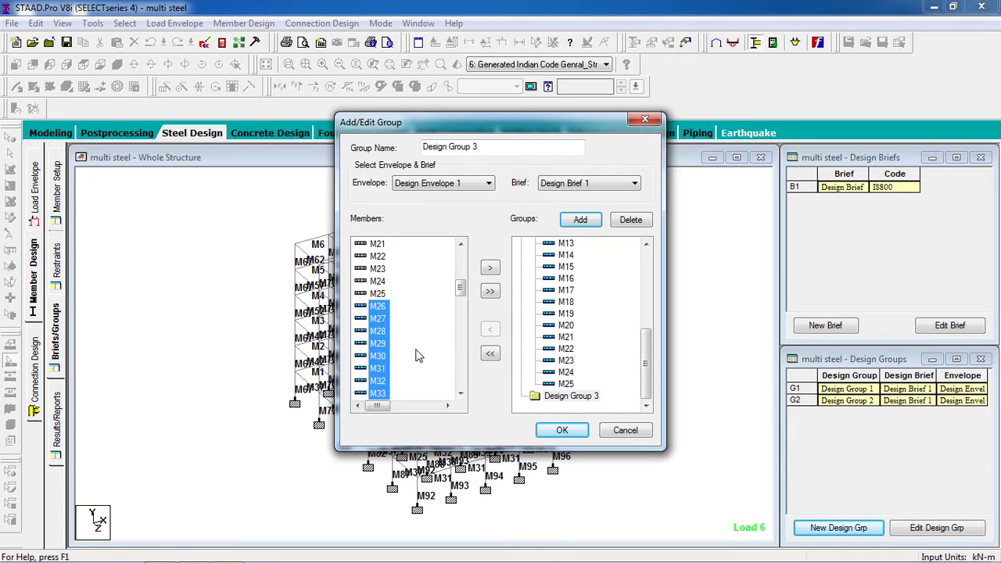
pyautogui.click(490, 267)
pyautogui.click(561, 431)
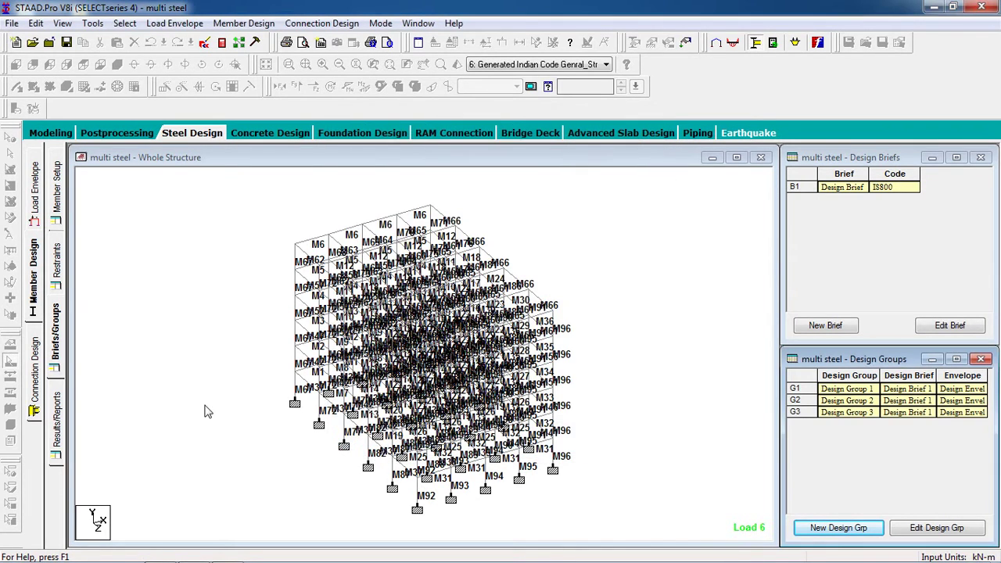
pyautogui.click(58, 442)
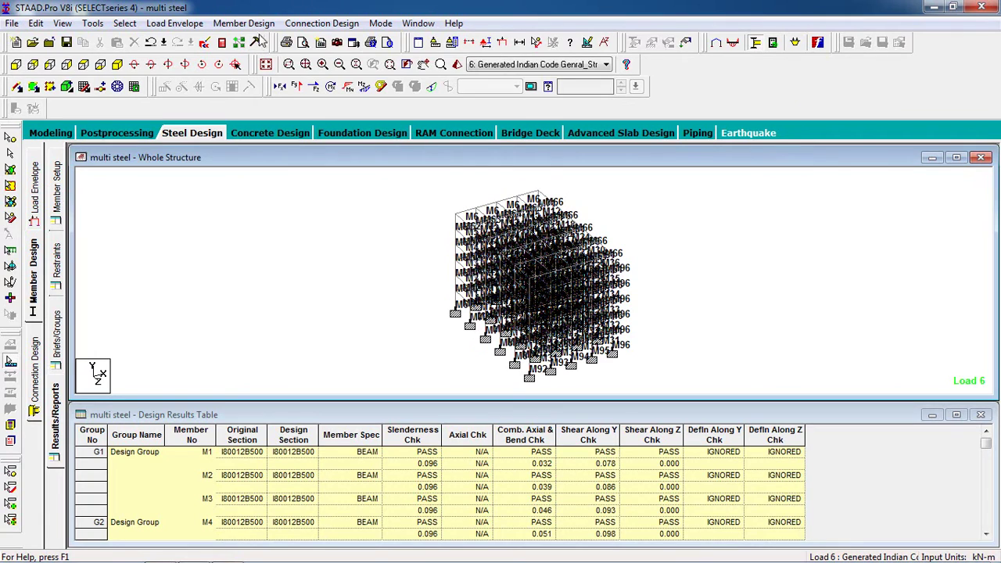
# Step: Run a code check across all three design groups, updating ratios such as slenderness 0.092
pyautogui.click(251, 26)
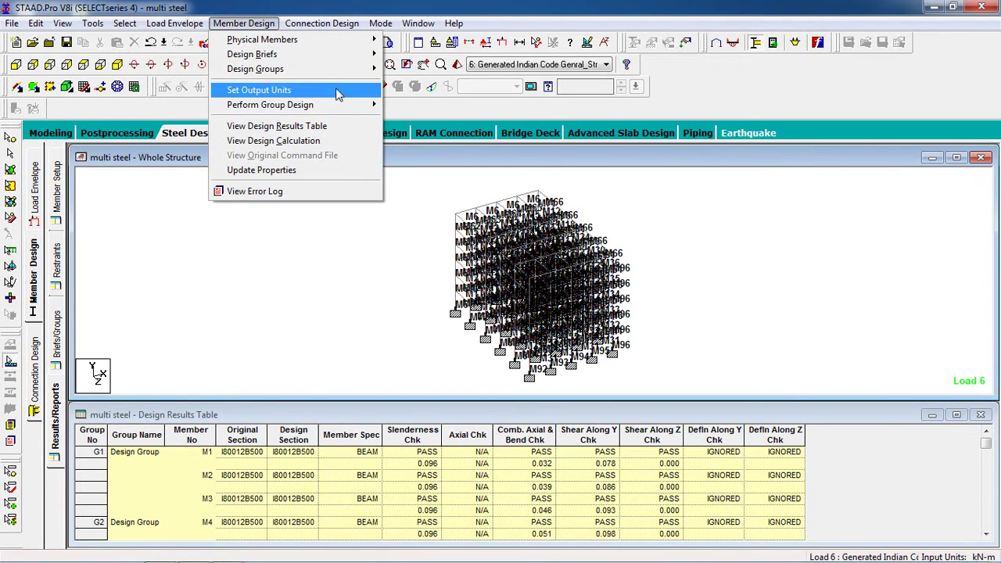
pyautogui.moveTo(348, 107)
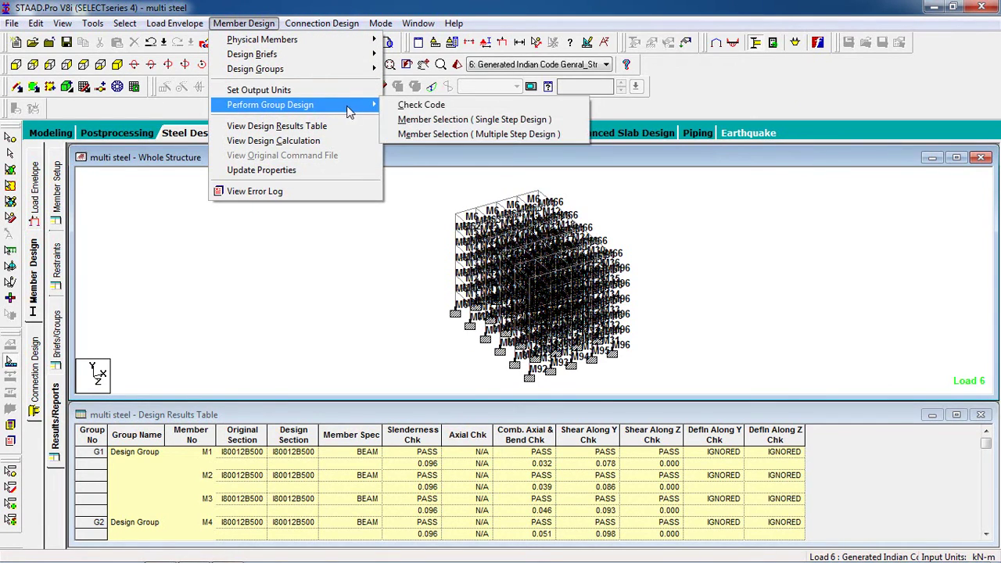
pyautogui.click(421, 105)
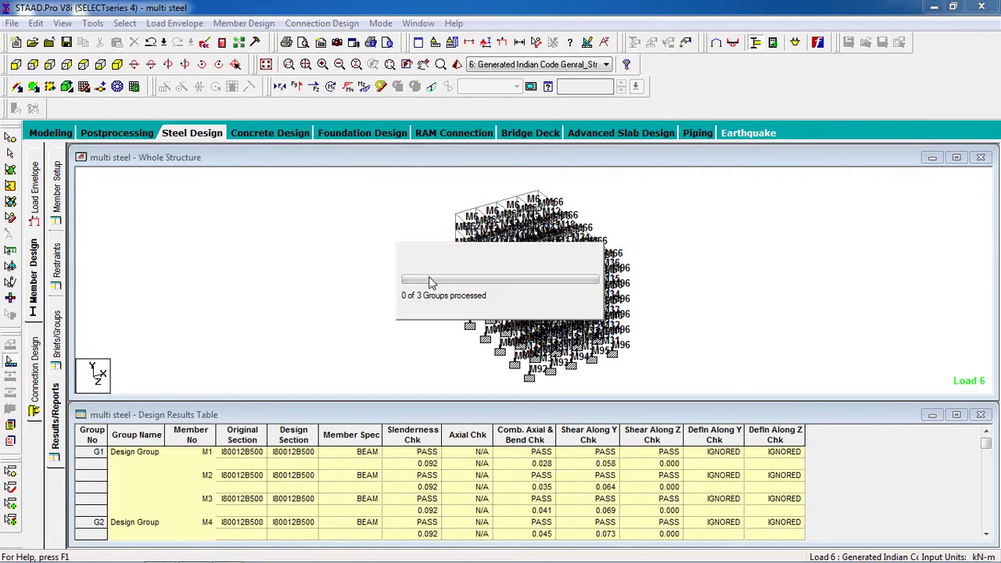
pyautogui.click(579, 322)
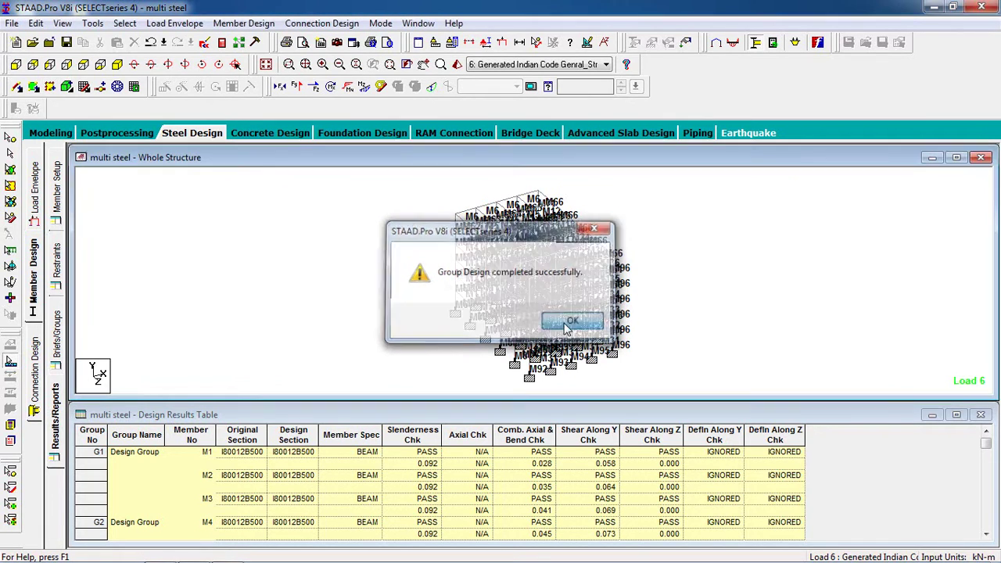
pyautogui.click(245, 24)
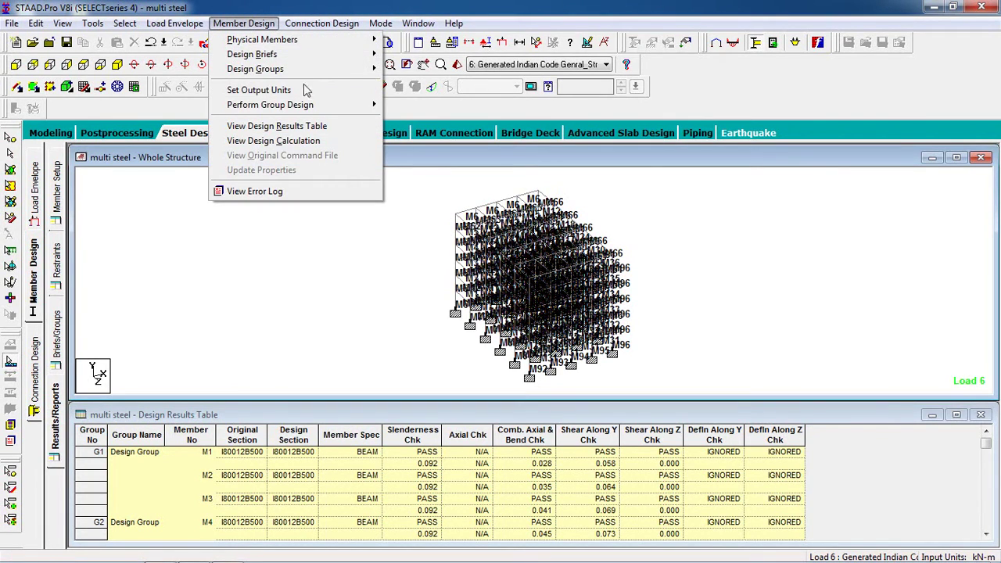
# Step: Run single-step member selection on all three groups and scroll the results down to M96
pyautogui.moveTo(338, 106)
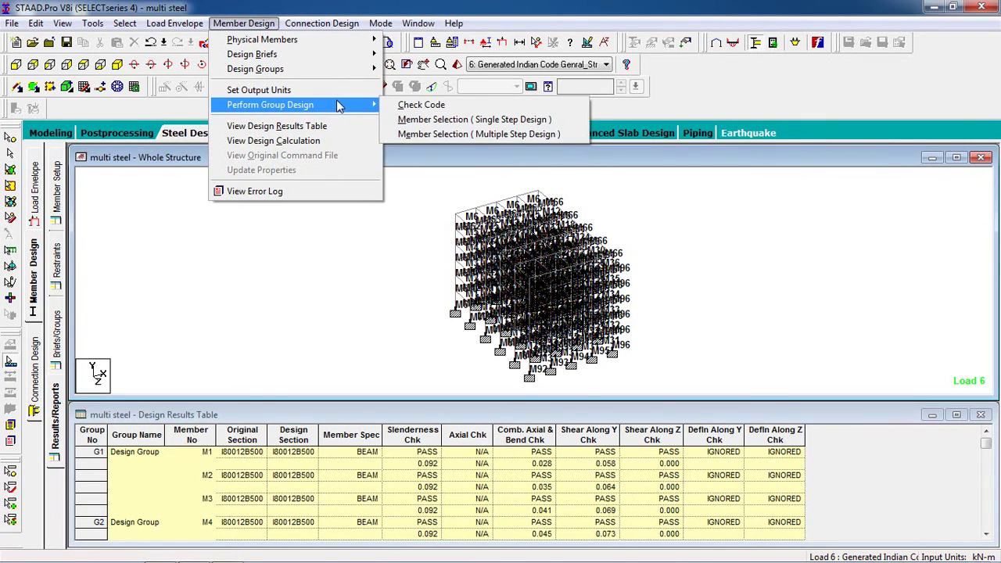
pyautogui.click(412, 122)
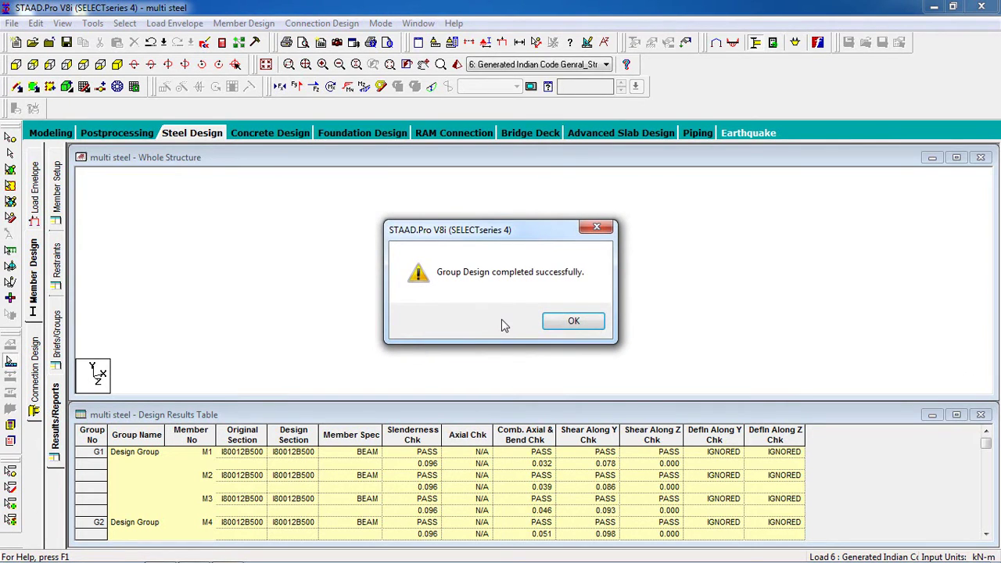
pyautogui.click(572, 321)
pyautogui.moveTo(988, 445); pyautogui.dragTo(987, 523)
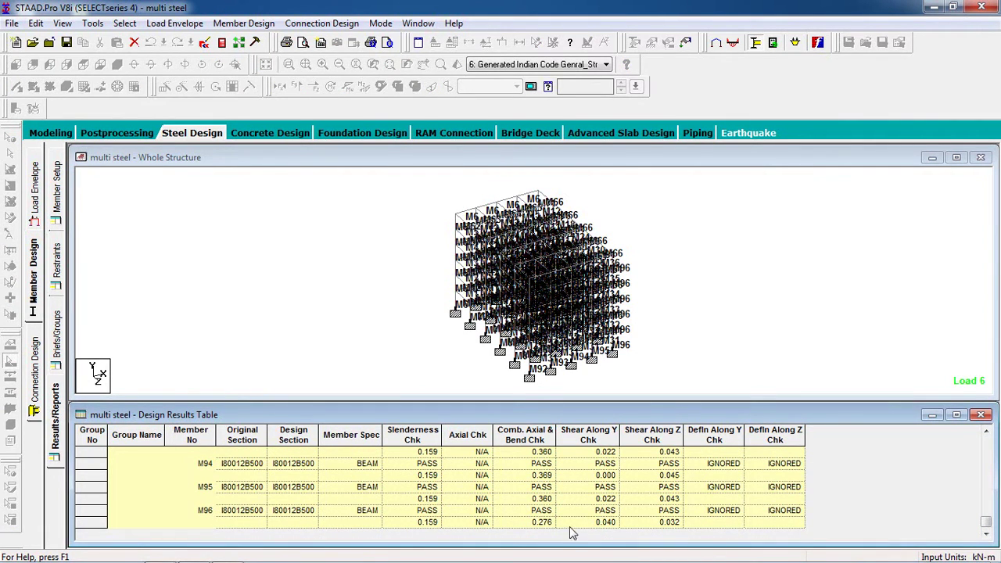
# Step: Scroll up the results table and select members M91, M90 and M89
pyautogui.scroll(1, 571, 532)
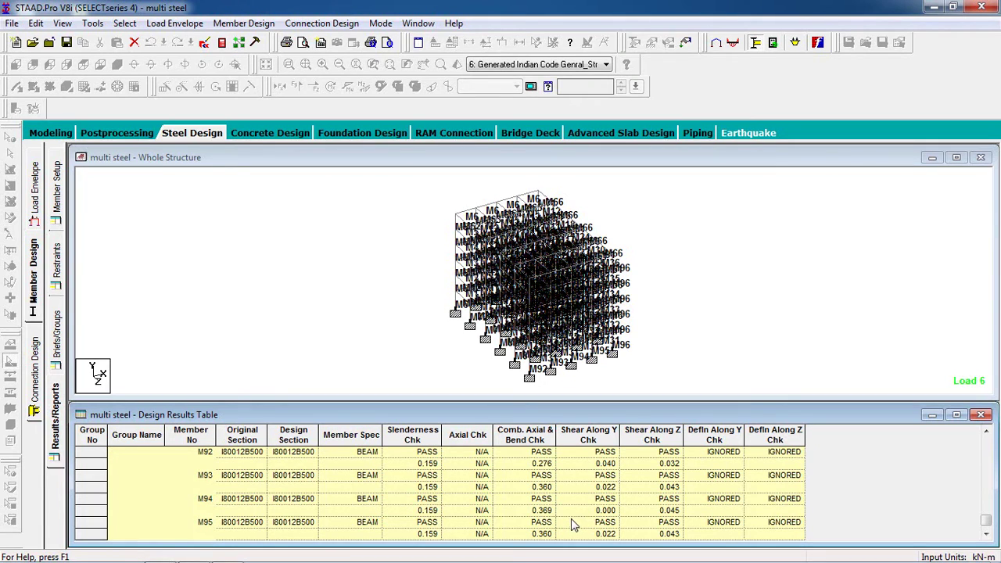
pyautogui.scroll(2, 571, 519)
pyautogui.scroll(2, 571, 524)
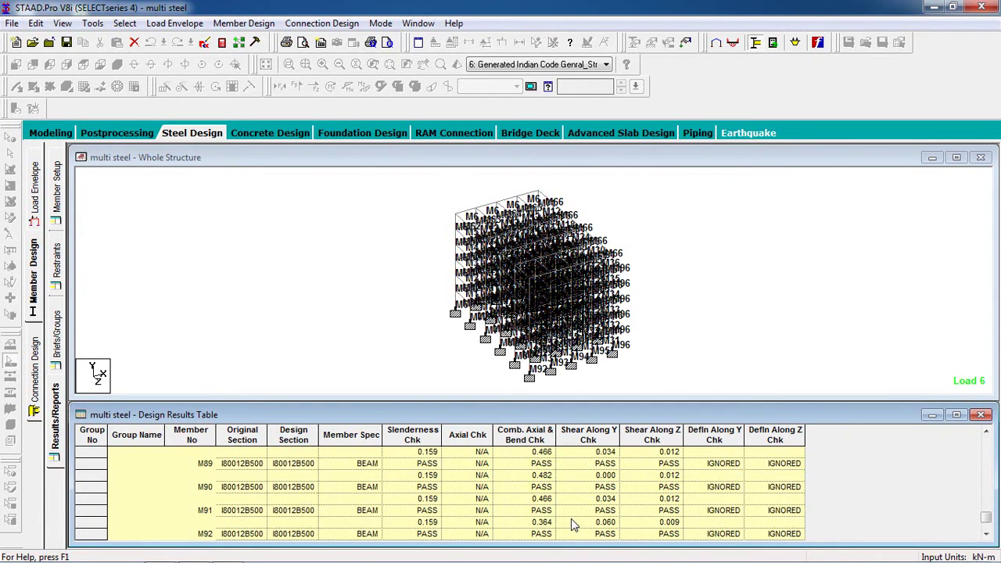
pyautogui.click(207, 520)
pyautogui.click(213, 497)
pyautogui.click(224, 475)
# Step: Select members M7 and M70 in the model, ending on top horizontal beam M6
pyautogui.scroll(4, 231, 481)
pyautogui.scroll(10, 234, 481)
pyautogui.scroll(12, 237, 487)
pyautogui.scroll(4, 237, 487)
pyautogui.click(548, 315)
pyautogui.click(522, 229)
pyautogui.click(501, 201)
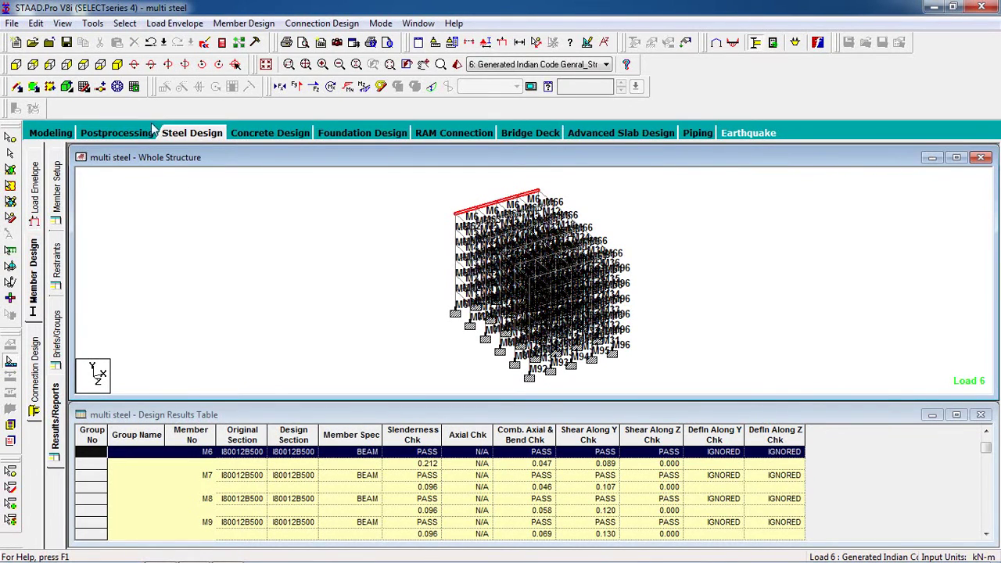
pyautogui.click(243, 23)
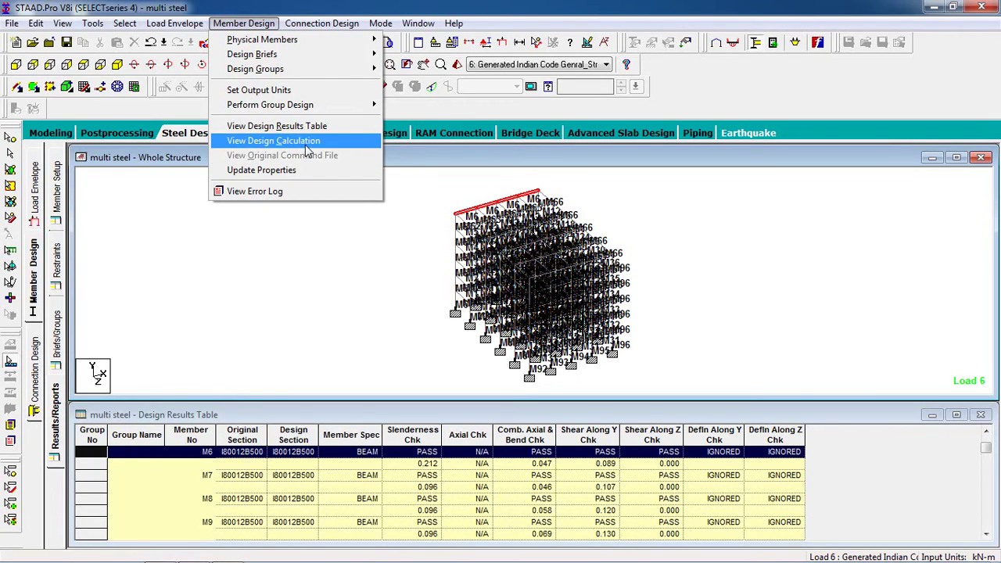
pyautogui.click(307, 143)
pyautogui.moveTo(449, 222); pyautogui.dragTo(394, 161)
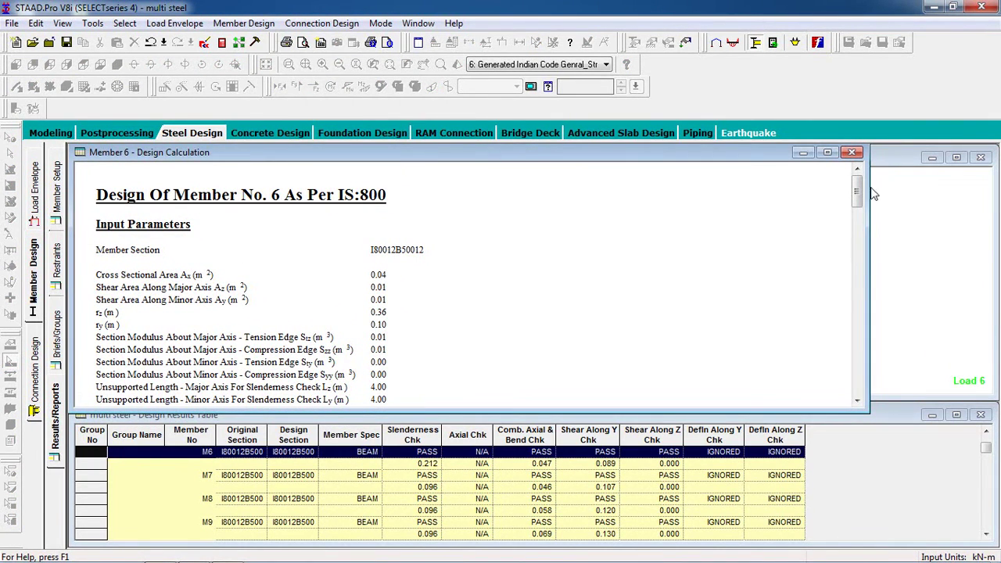
pyautogui.moveTo(862, 199)
pyautogui.mouseDown()
pyautogui.moveTo(859, 366)
pyautogui.moveTo(860, 190)
pyautogui.mouseUp()
pyautogui.click(284, 202)
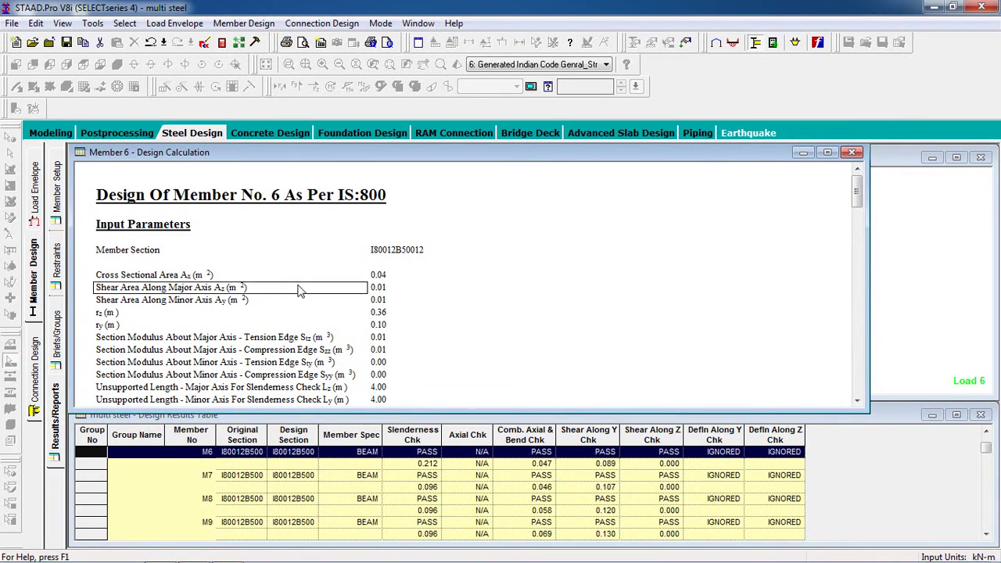
pyautogui.click(852, 152)
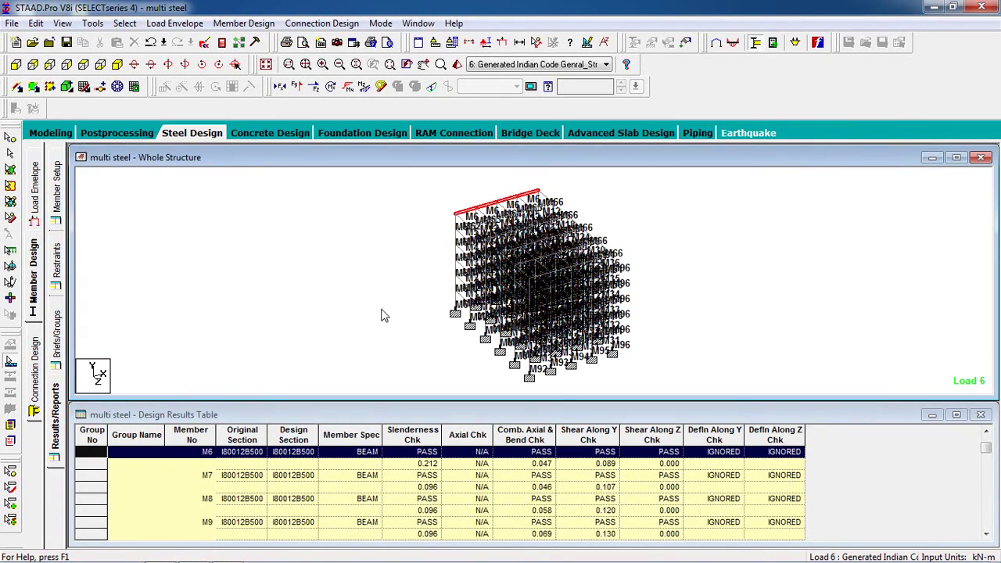
pyautogui.doubleClick(489, 202)
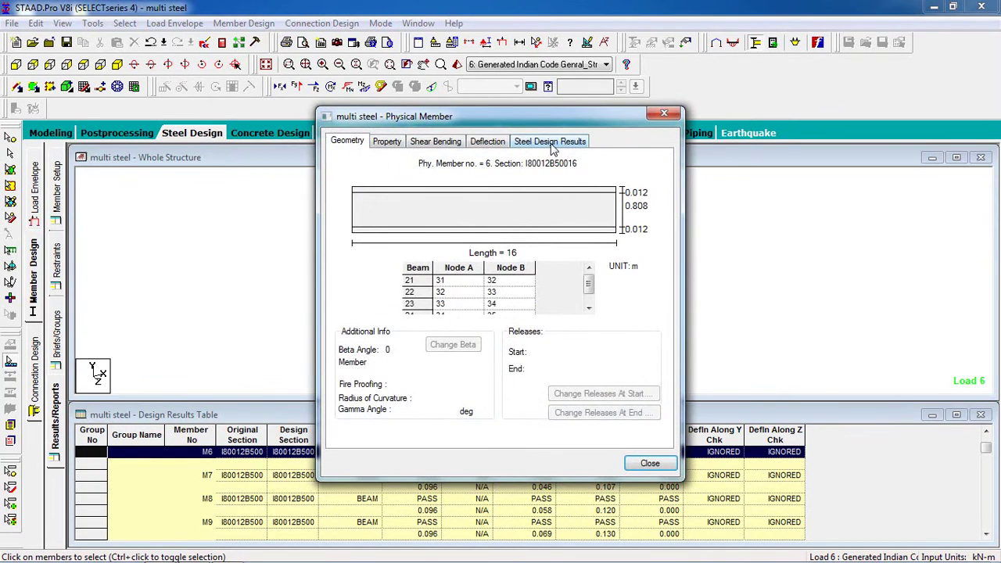
pyautogui.click(553, 145)
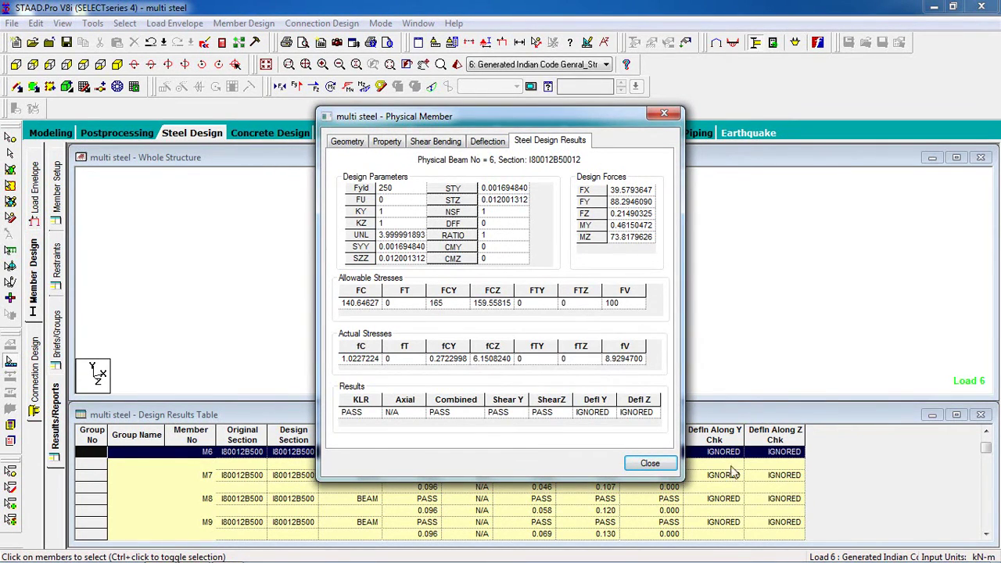
pyautogui.click(480, 144)
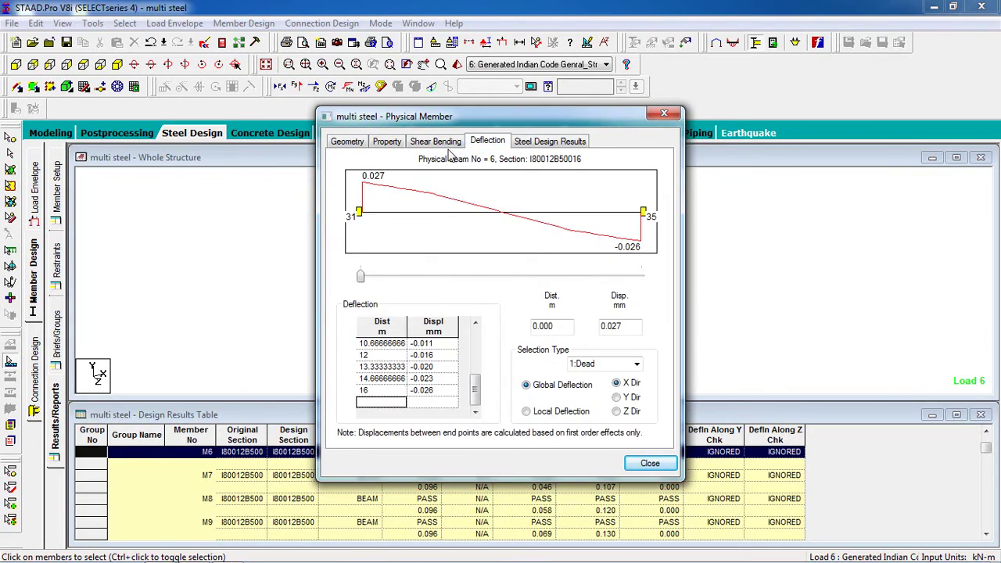
pyautogui.click(439, 145)
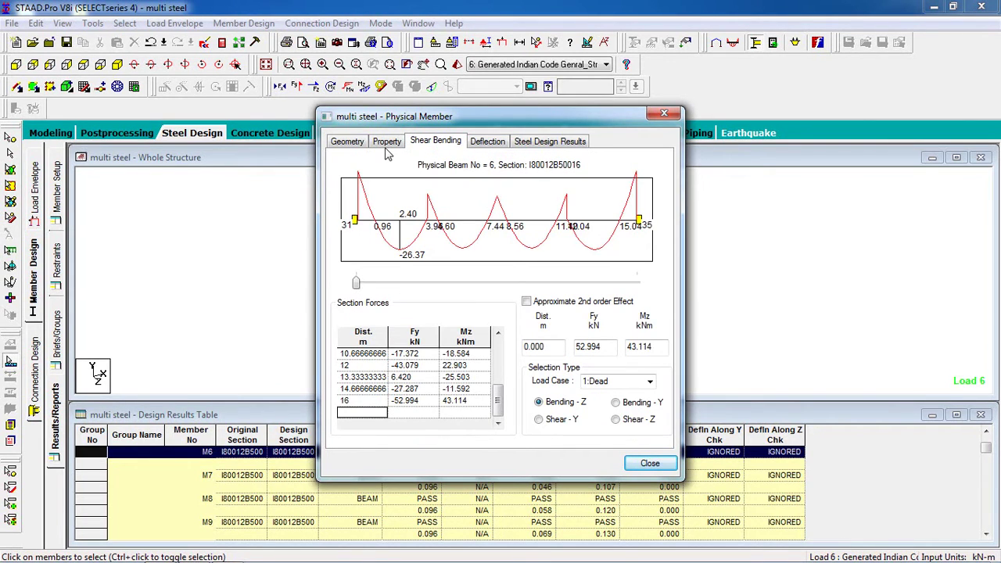
pyautogui.click(386, 145)
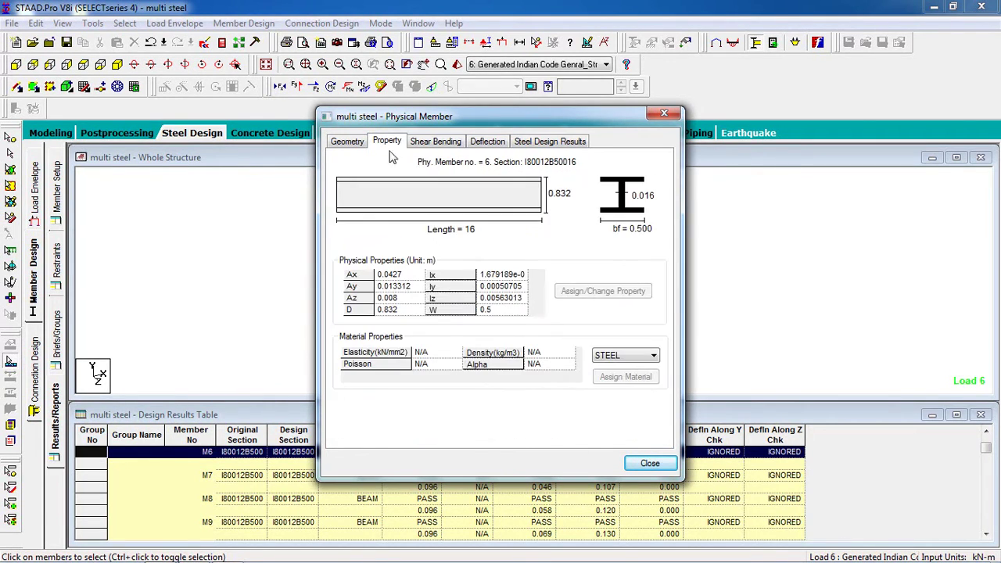
pyautogui.click(650, 464)
pyautogui.click(438, 335)
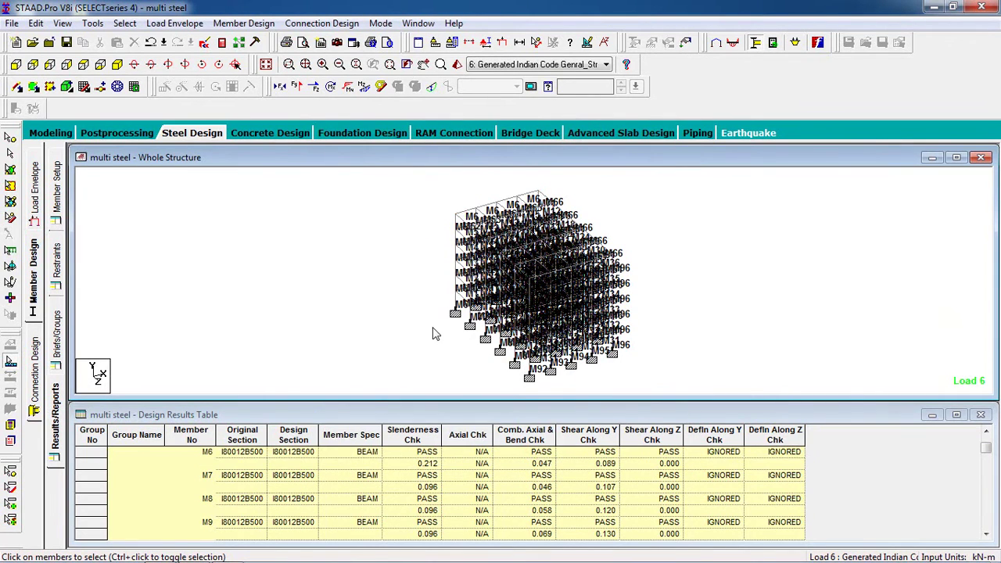
# Step: Enter postprocessing with the chosen load cases and view reactions, then displacement tables
pyautogui.click(114, 135)
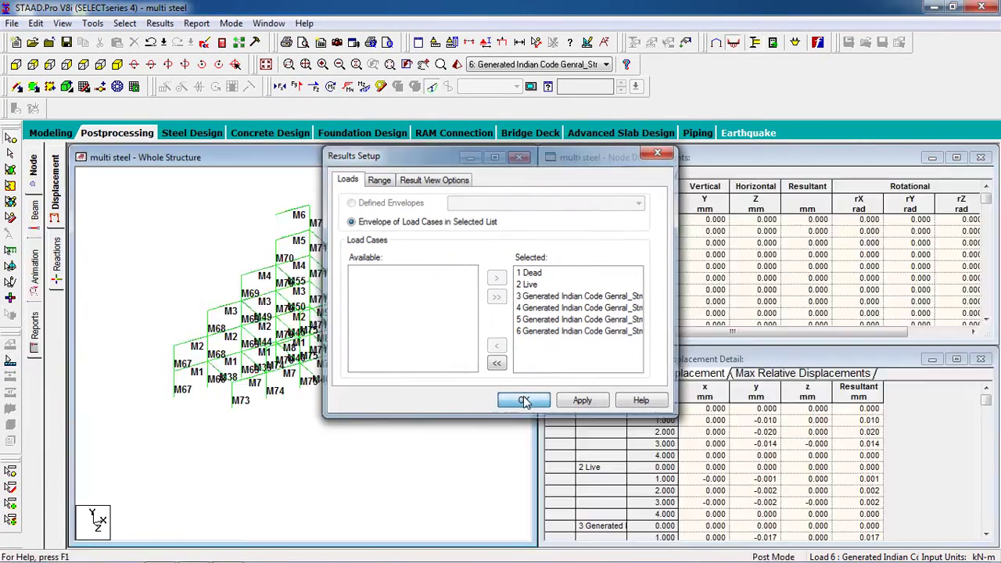
pyautogui.click(524, 401)
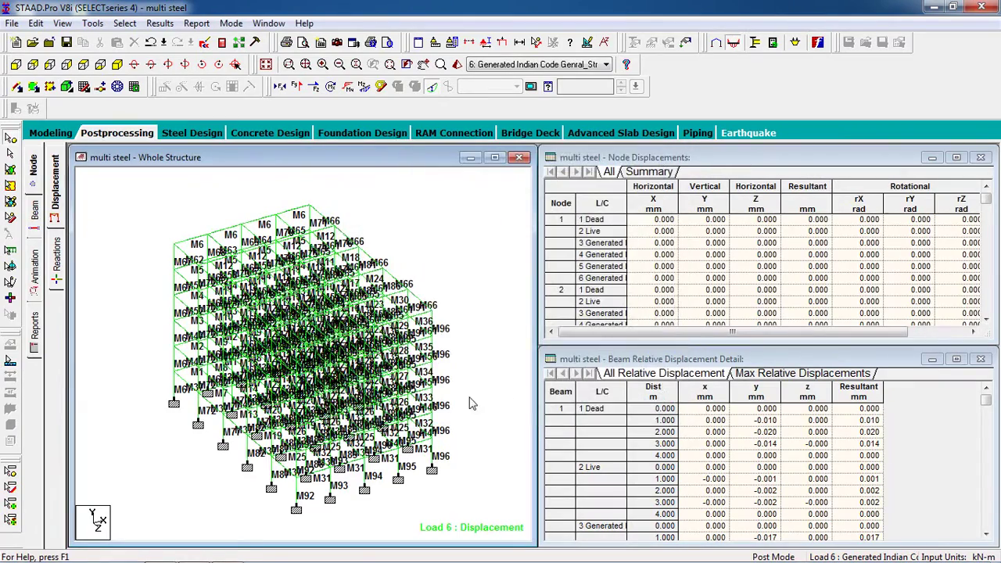
pyautogui.click(58, 264)
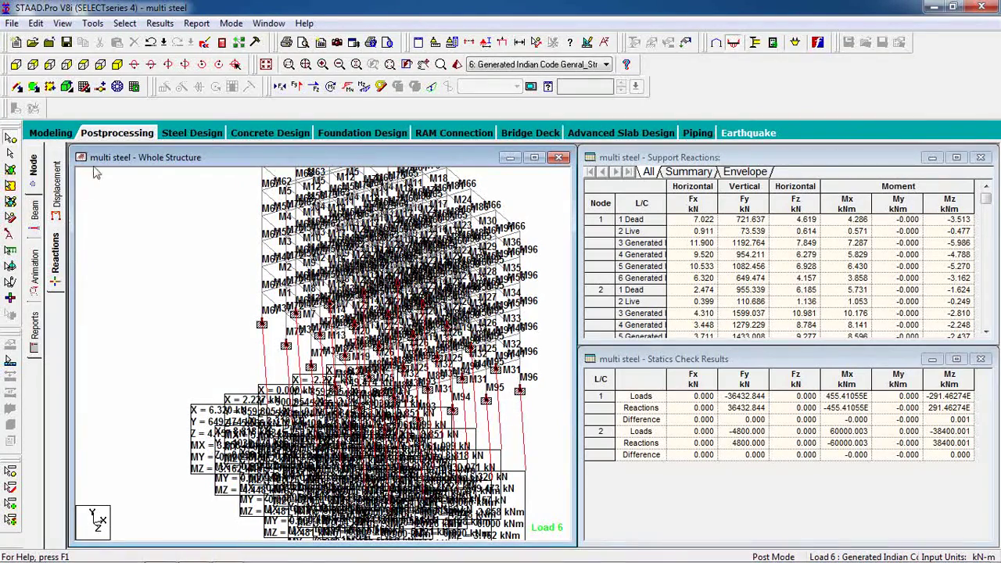
pyautogui.click(105, 134)
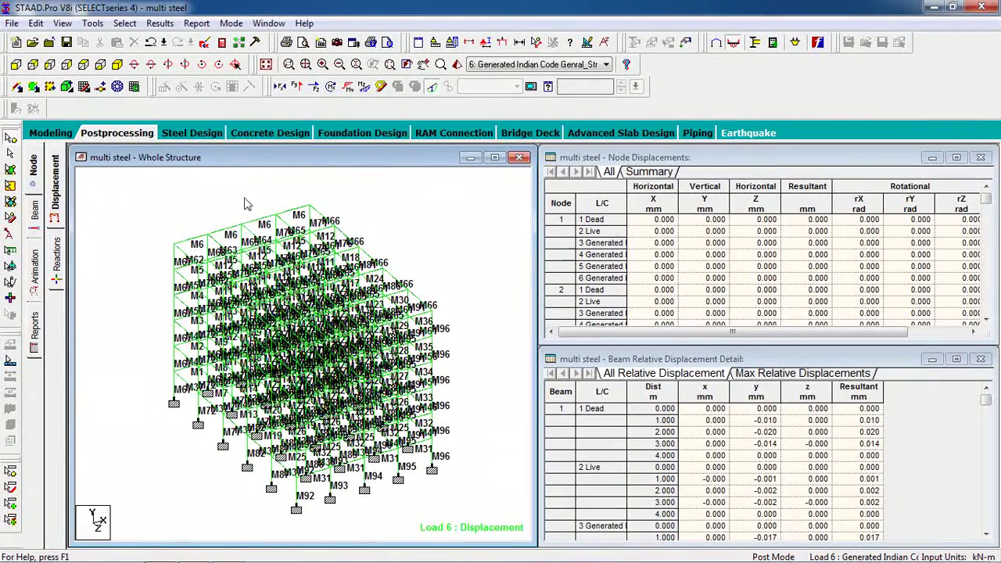
# Step: Plot the axial force, Shear Y and Shear Z diagrams on the frame for Load 6
pyautogui.click(279, 86)
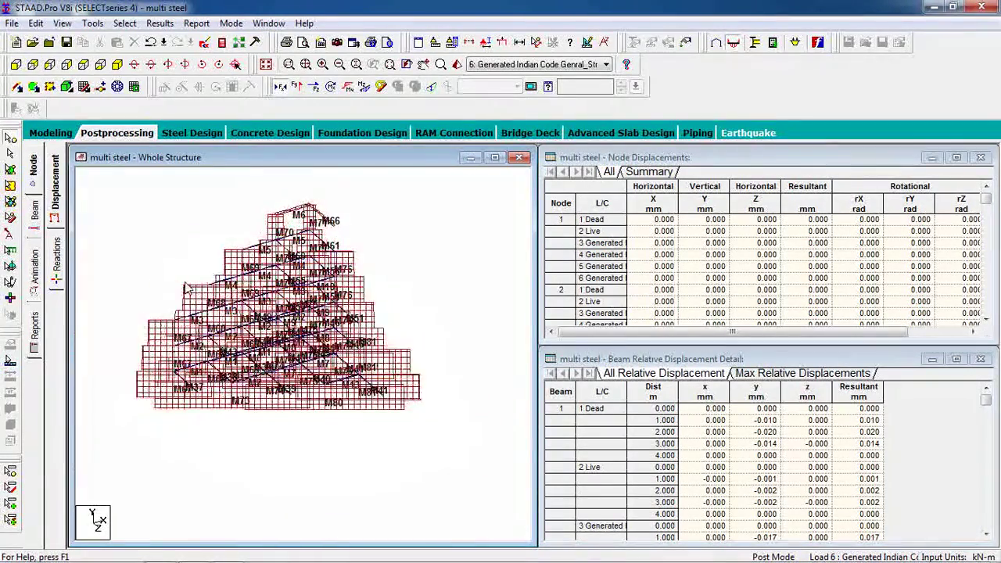
pyautogui.click(296, 87)
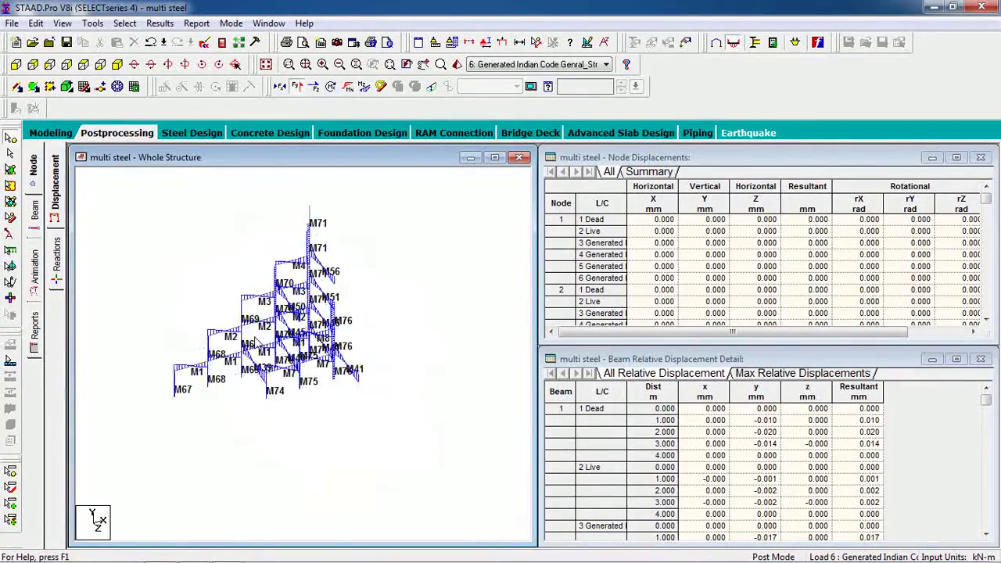
pyautogui.click(313, 88)
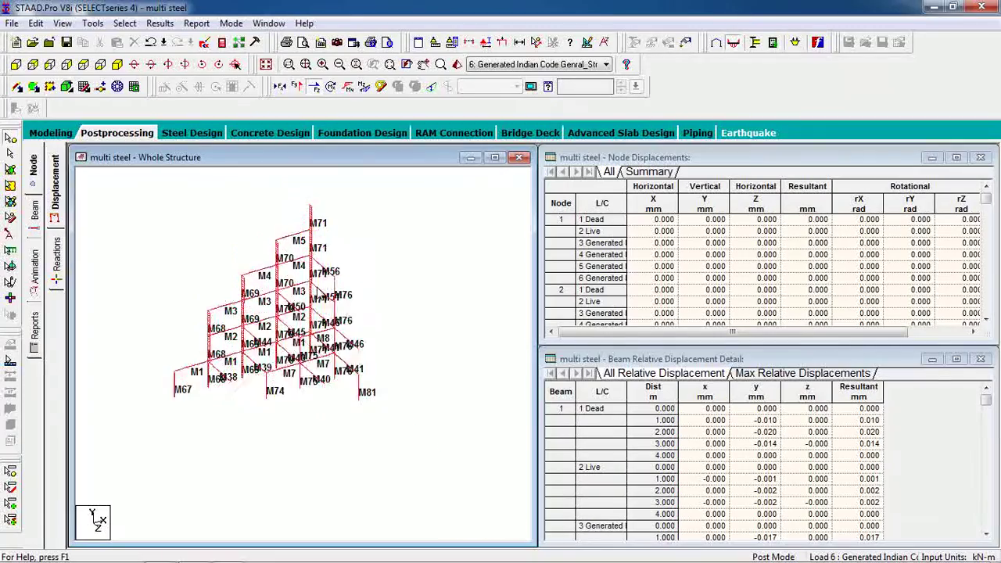
# Step: Plot the torsion, Bending Y, Bending Z and beam stress diagrams on the structure
pyautogui.click(316, 88)
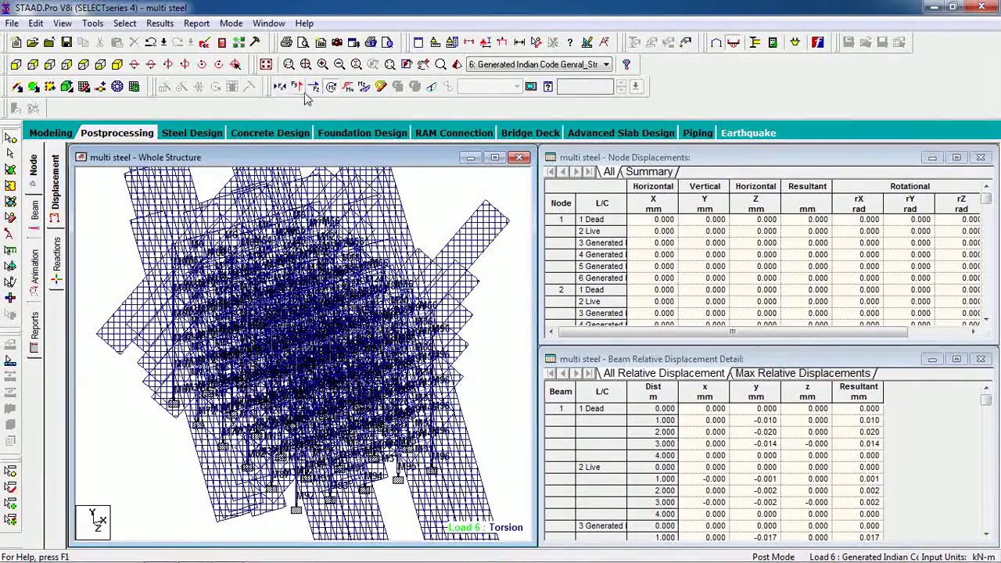
pyautogui.click(331, 87)
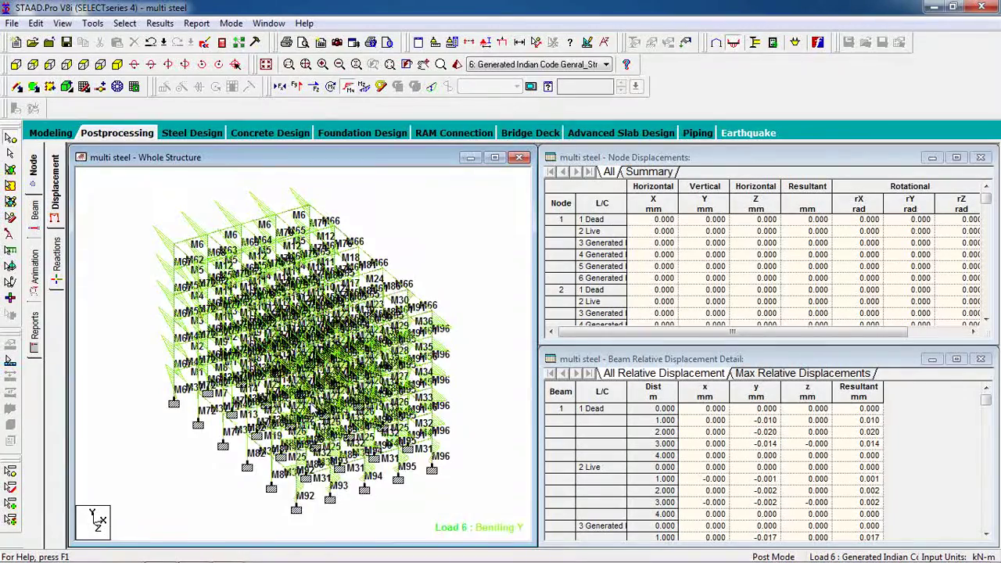
pyautogui.click(348, 86)
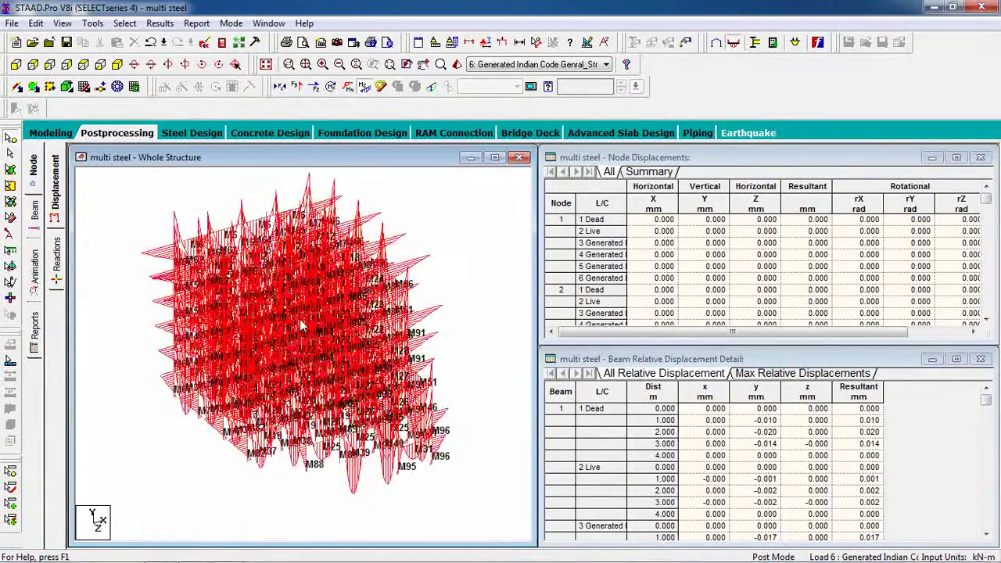
pyautogui.click(364, 88)
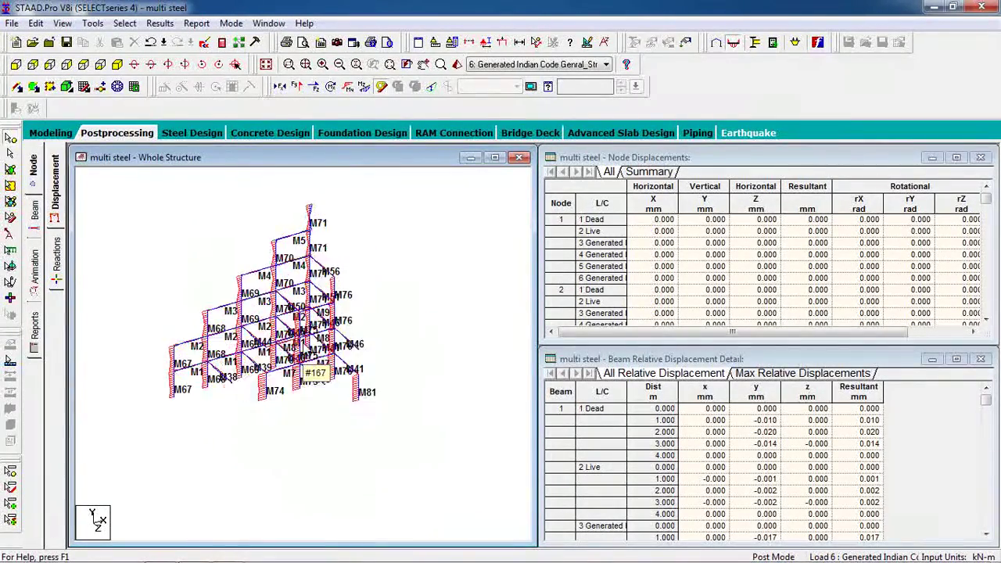
pyautogui.click(709, 237)
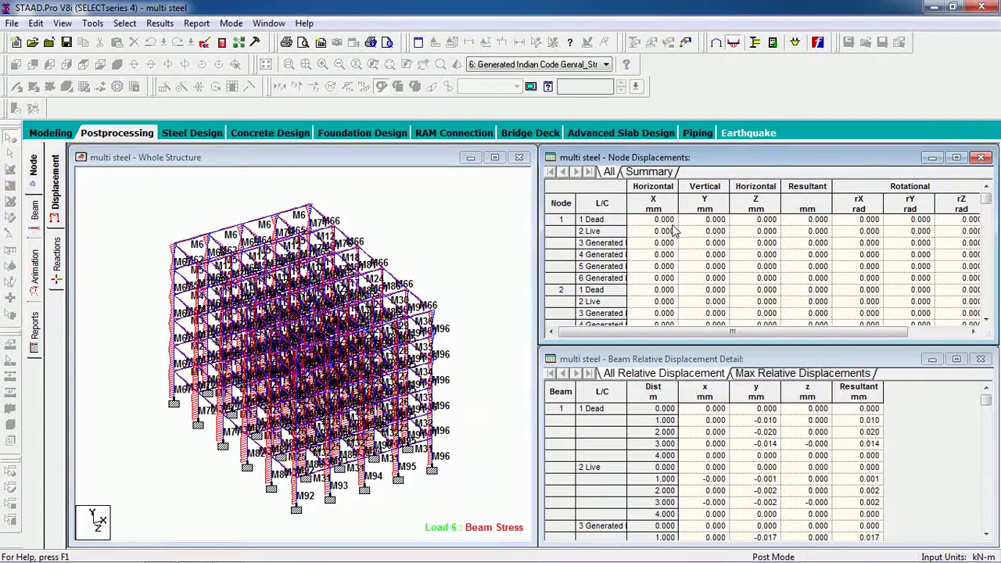
# Step: Step through load cases 3, 5 and 6, settling on Load 3 beam stresses
pyautogui.click(570, 67)
pyautogui.click(548, 96)
pyautogui.click(579, 65)
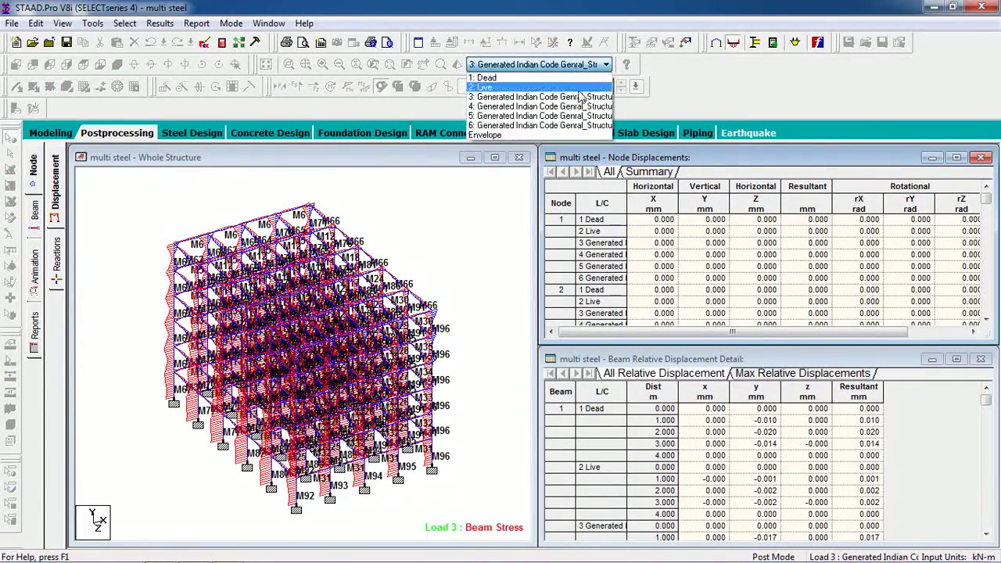
pyautogui.click(578, 115)
pyautogui.click(581, 66)
pyautogui.click(579, 124)
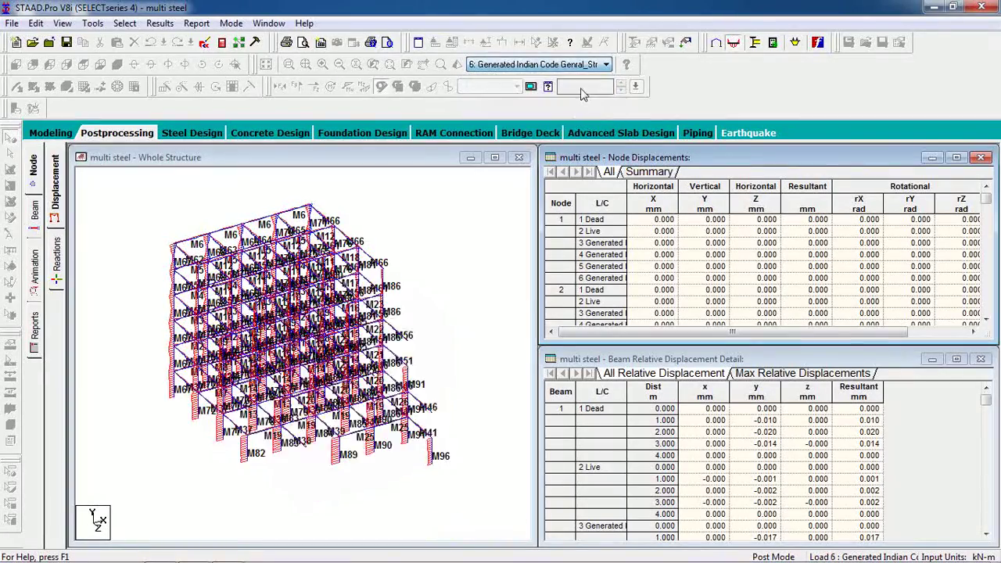
pyautogui.click(582, 66)
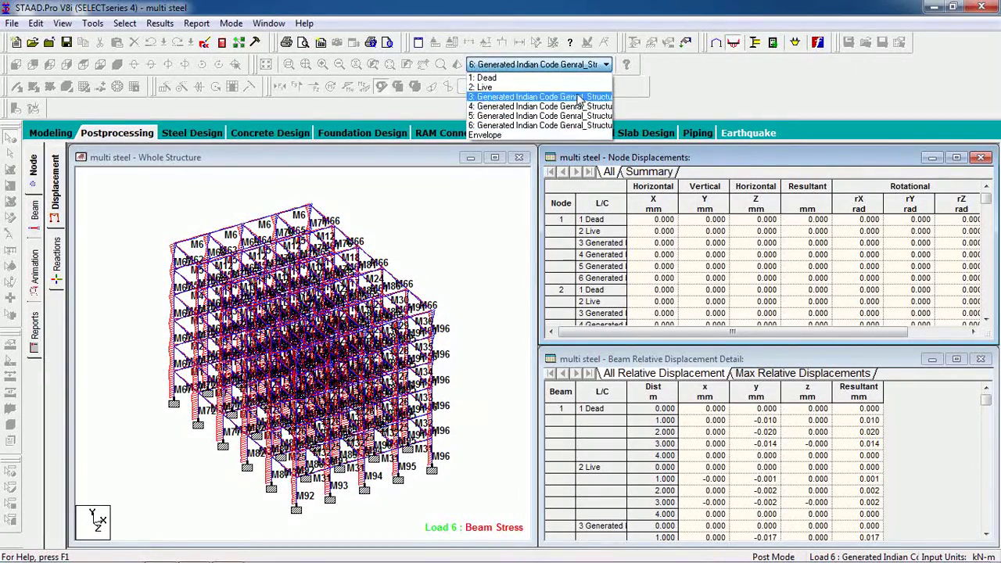
pyautogui.click(581, 96)
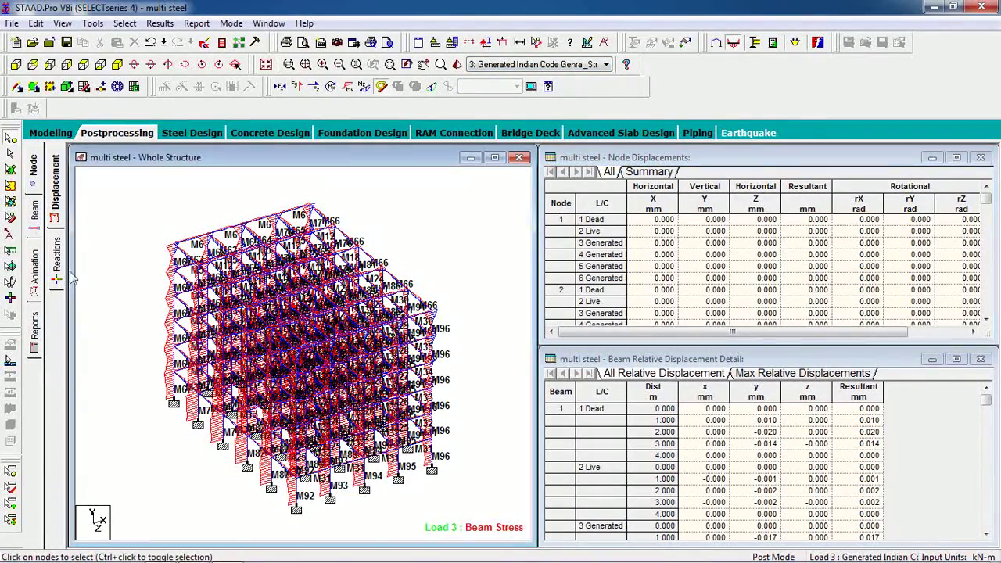
pyautogui.click(32, 273)
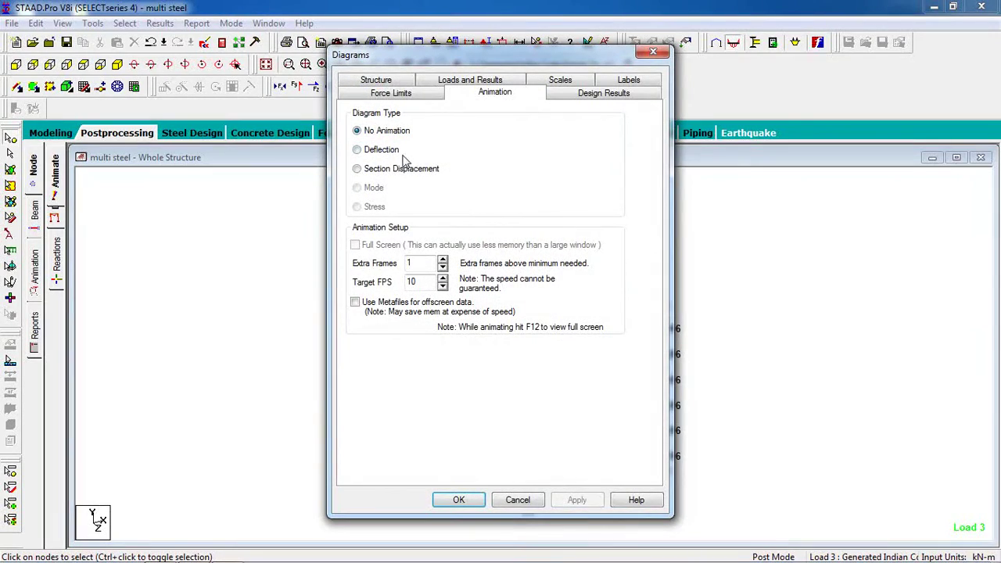
# Step: Switch to load case 4 and turn on the deflection animation in the Diagrams settings
pyautogui.click(454, 500)
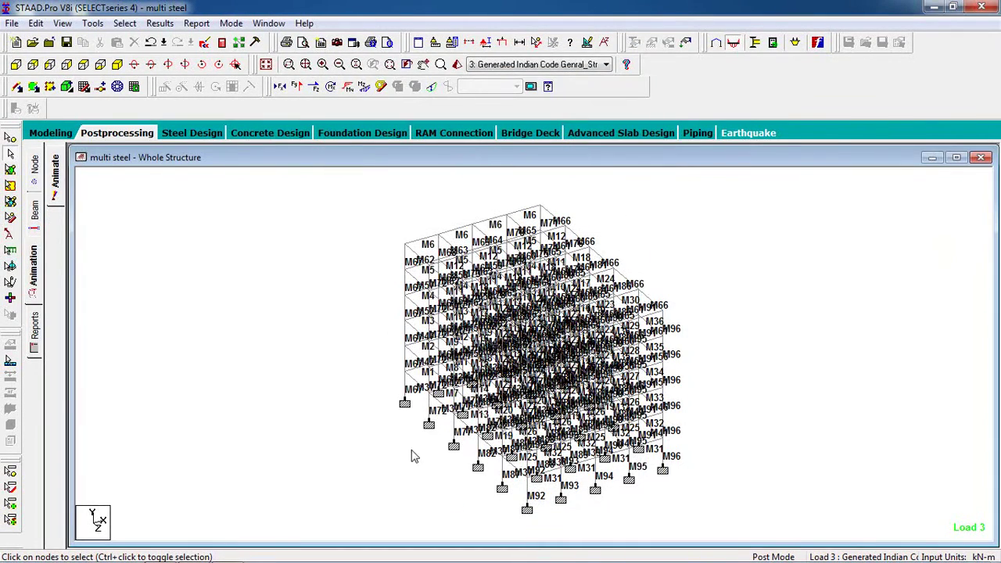
pyautogui.click(606, 64)
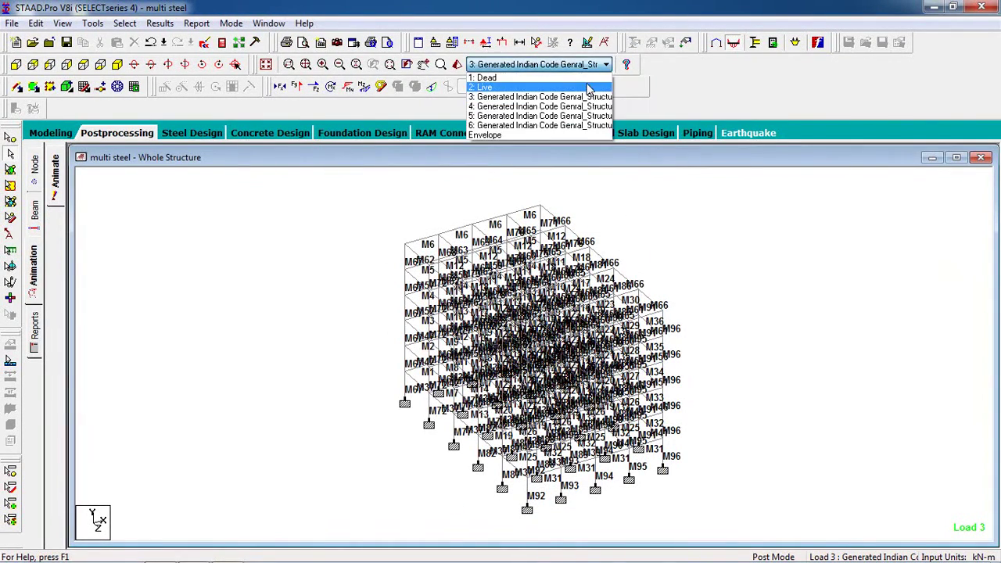
pyautogui.click(581, 107)
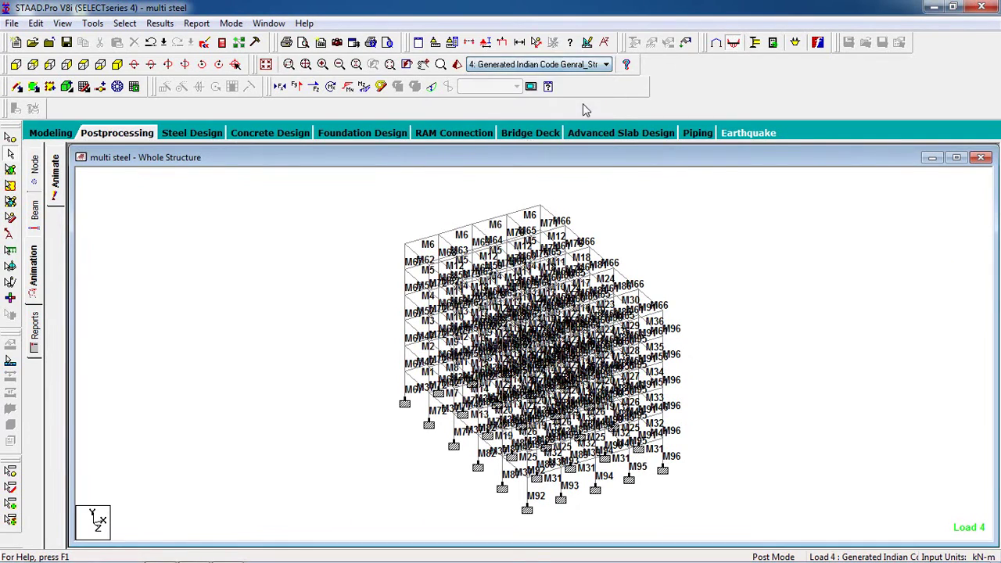
pyautogui.click(43, 268)
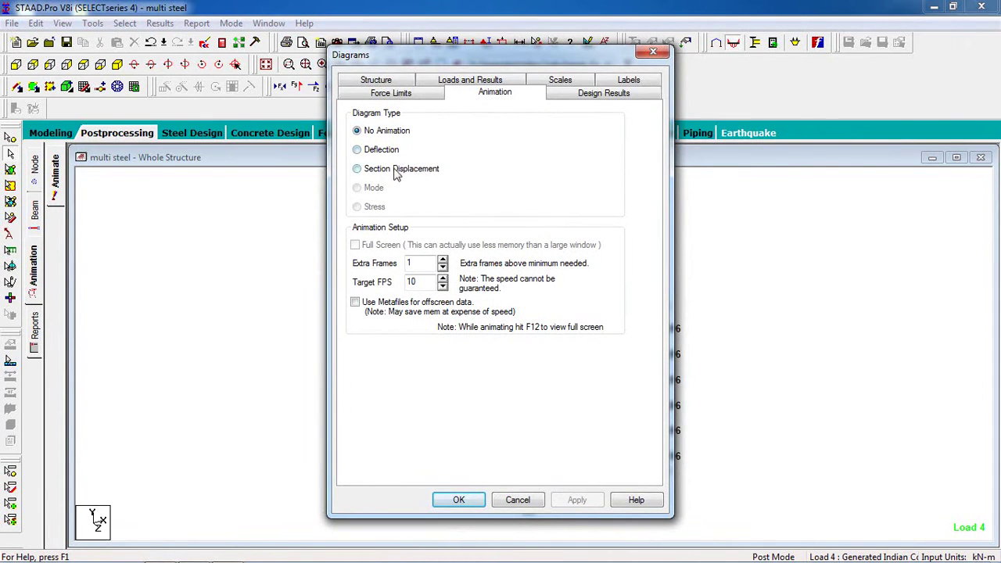
pyautogui.click(384, 151)
pyautogui.click(579, 501)
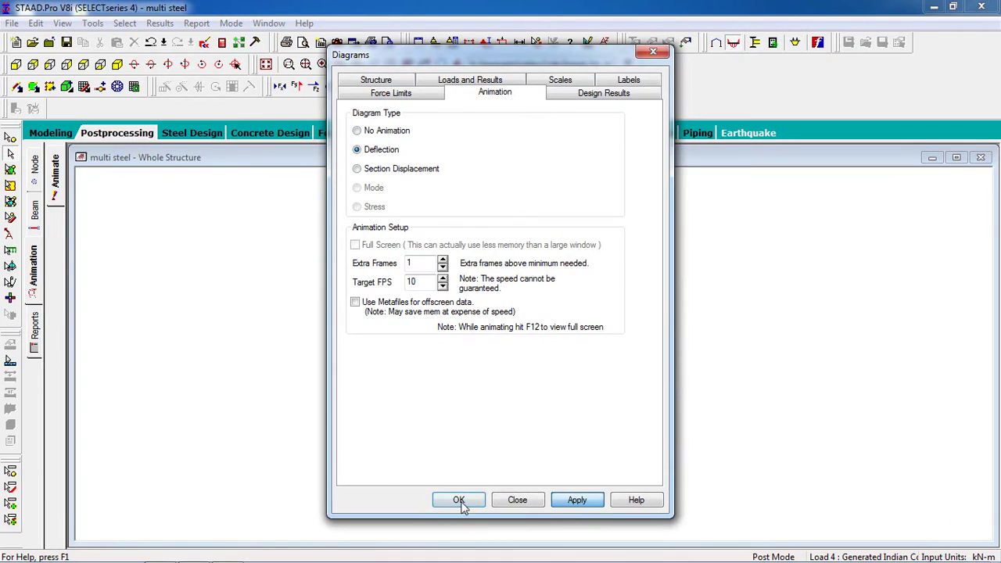
pyautogui.click(459, 501)
# Step: Show the animated deflected shape for load cases 5 and 6
pyautogui.click(536, 64)
pyautogui.click(548, 118)
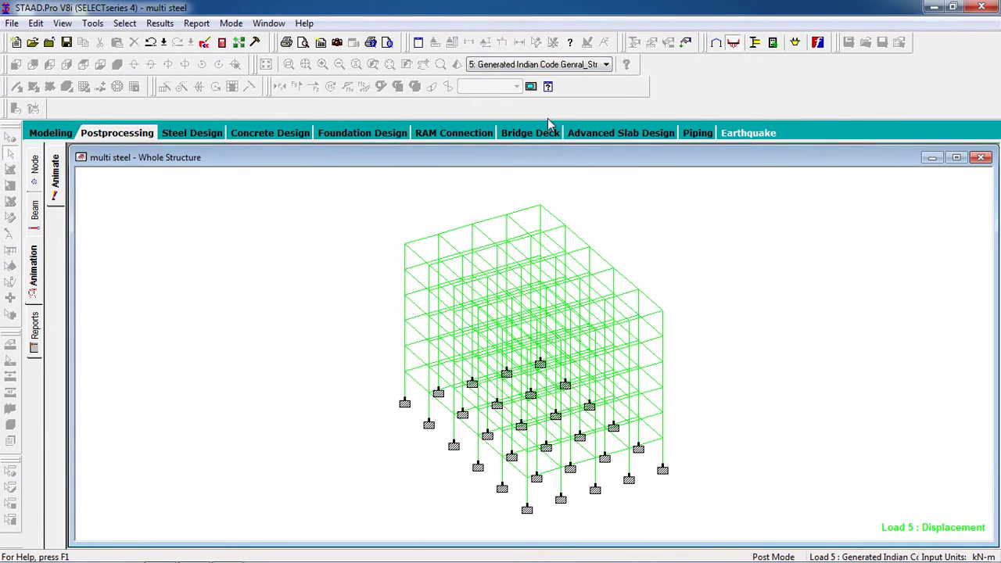
pyautogui.click(595, 66)
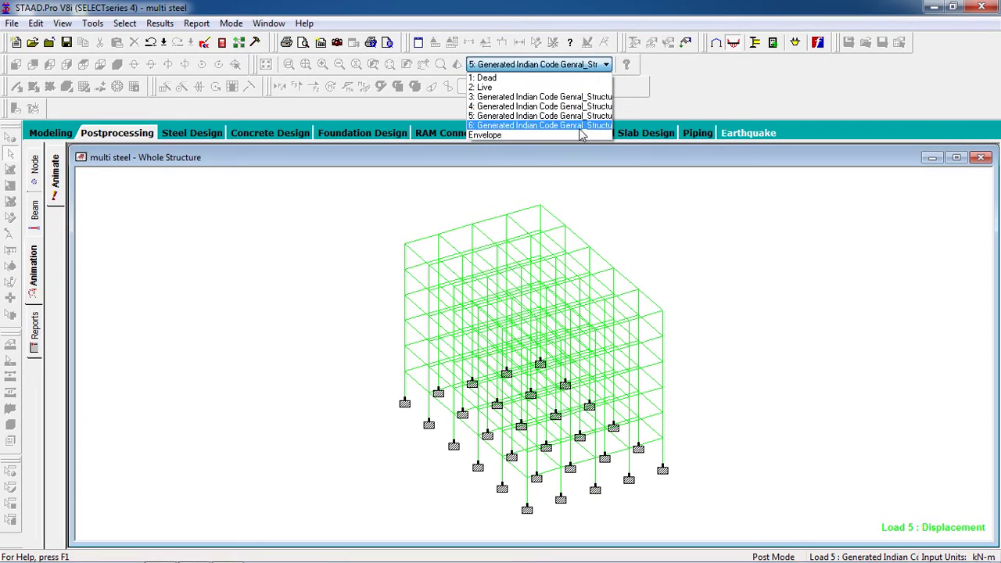
pyautogui.click(584, 125)
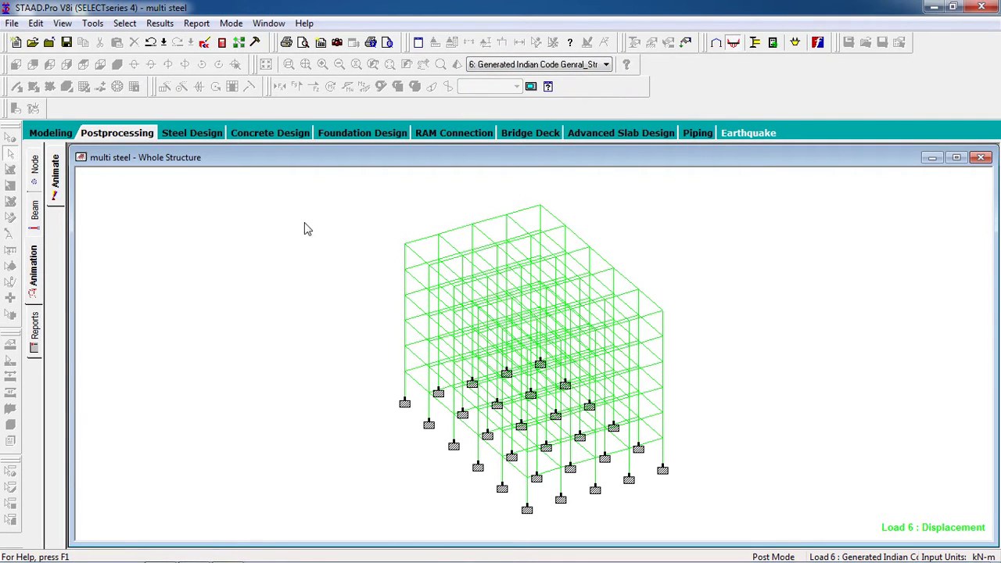
pyautogui.click(192, 133)
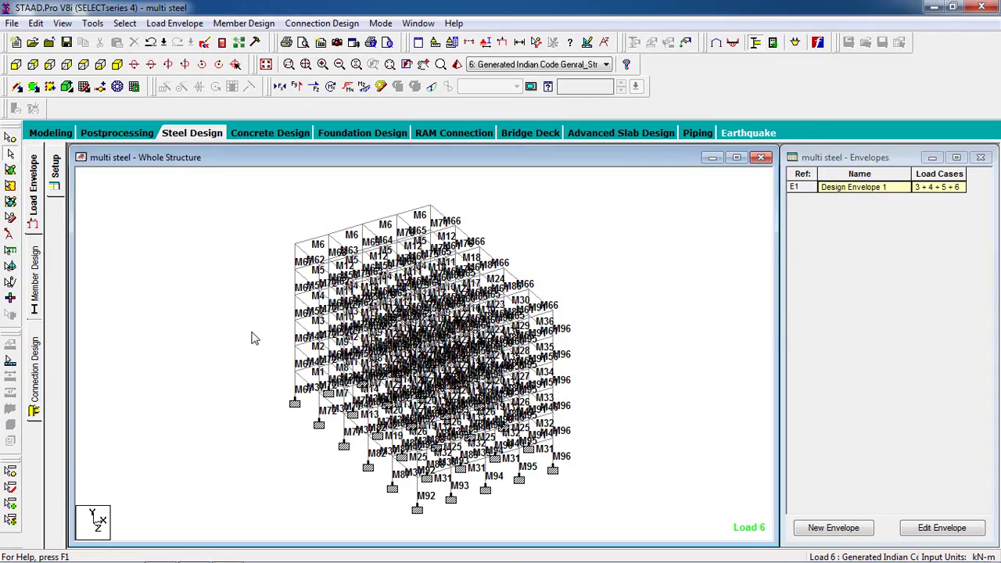
# Step: Zoom in and out on the steel frame in the steel design workspace
pyautogui.scroll(2, 250, 352)
pyautogui.scroll(-3, 251, 352)
pyautogui.scroll(3, 250, 352)
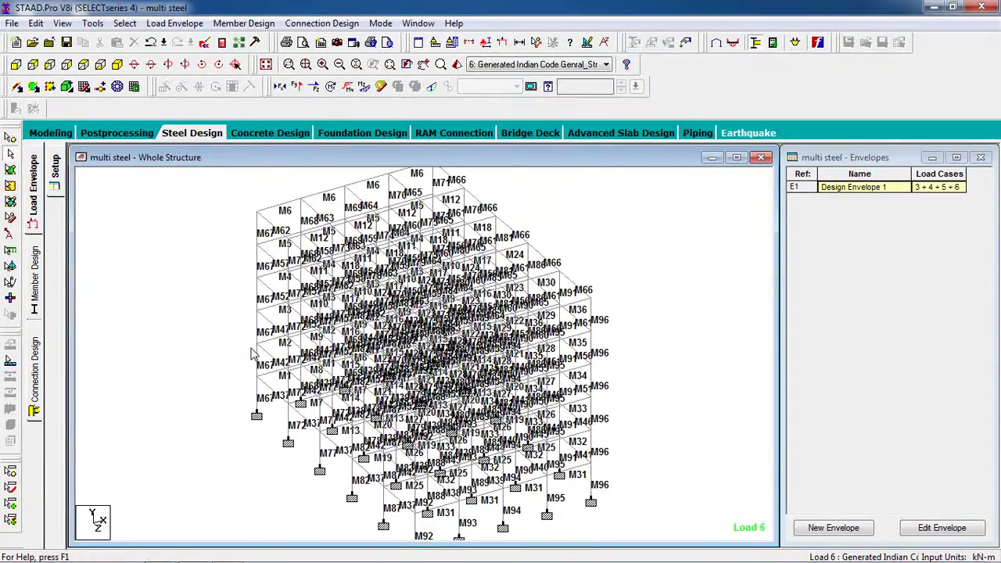